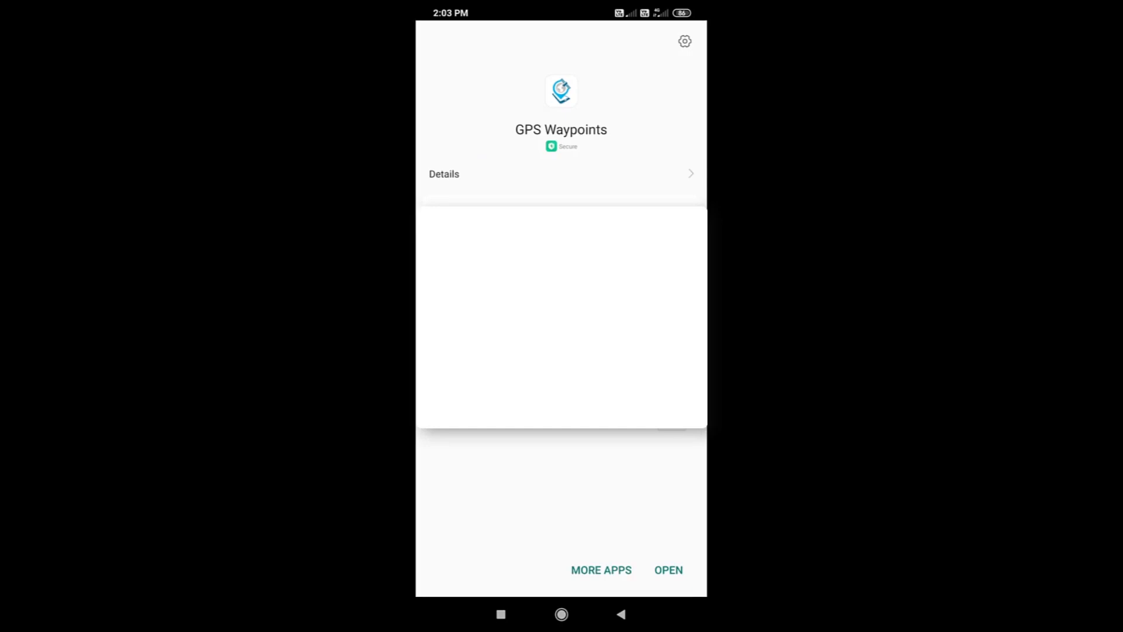
- Open GPS Waypoints and grant it access to the device's location and to photos, media and files
left_click(668, 570)
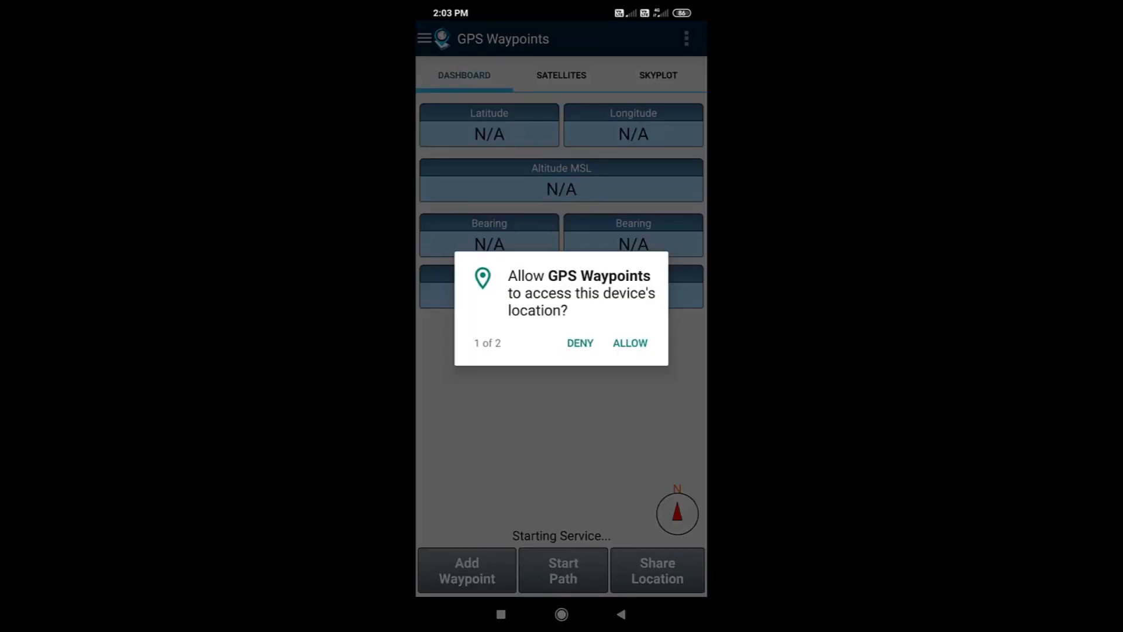
left_click(630, 343)
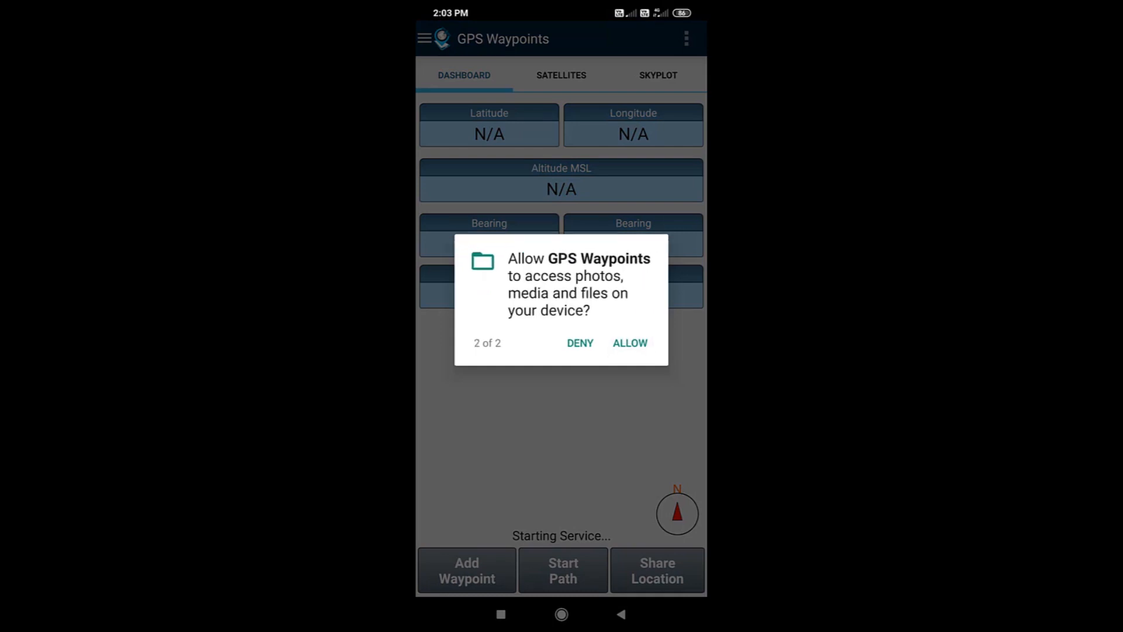
left_click(630, 365)
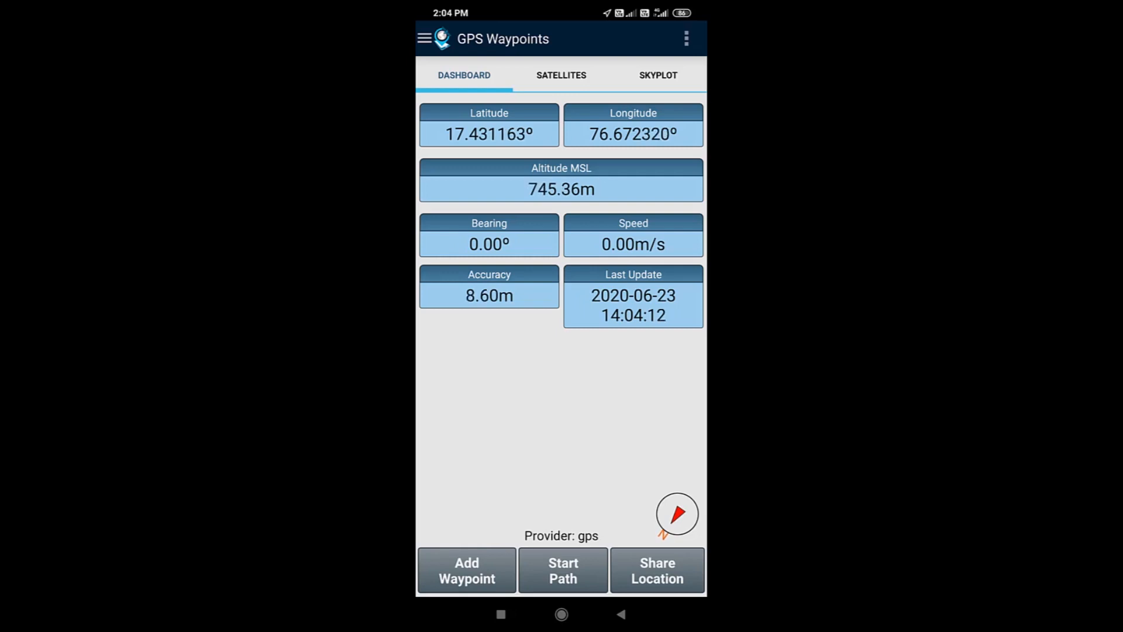
- Examine the satellite list, the skyplot and the NMEA data, and return to the dashboard
left_click(562, 76)
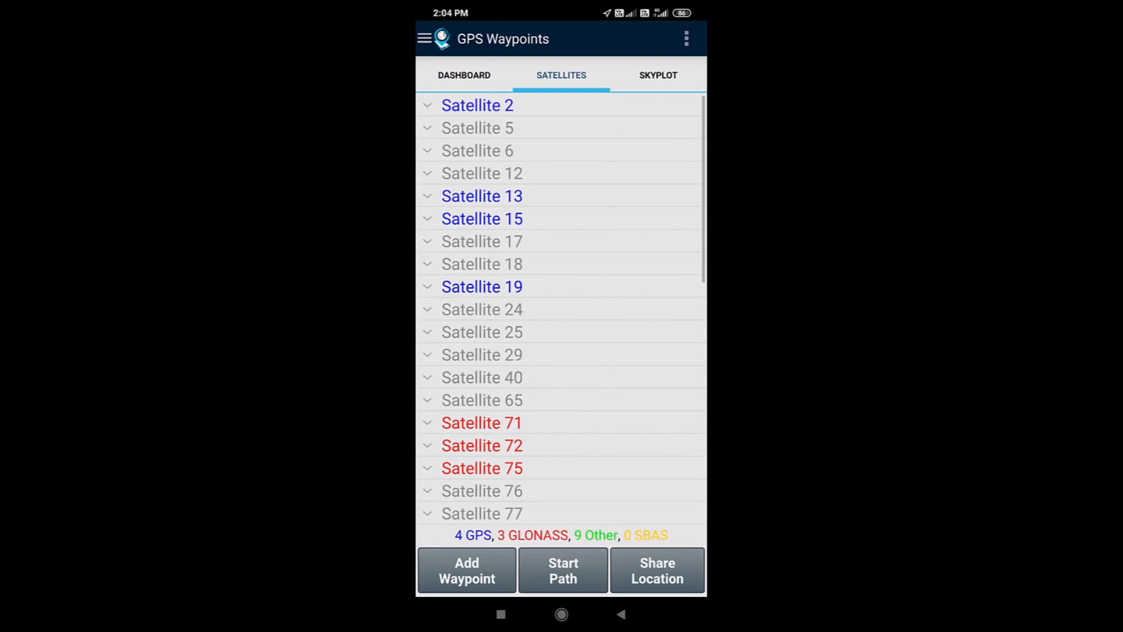
scroll(562, 307, "down", 10)
scroll(561, 307, "down", 2)
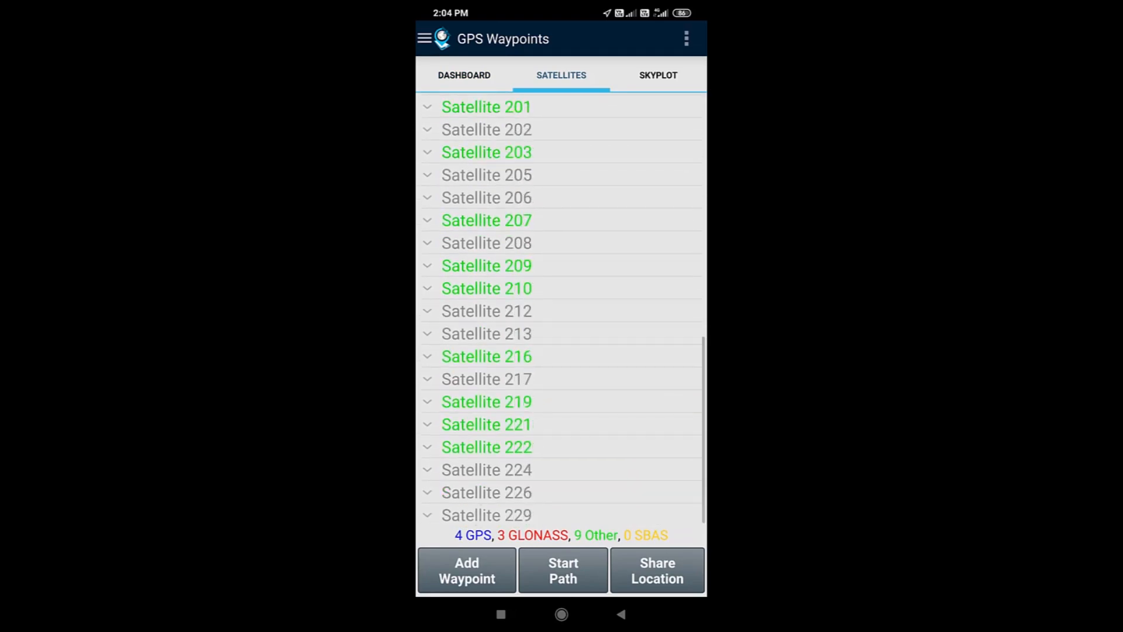
scroll(561, 307, "up", 6)
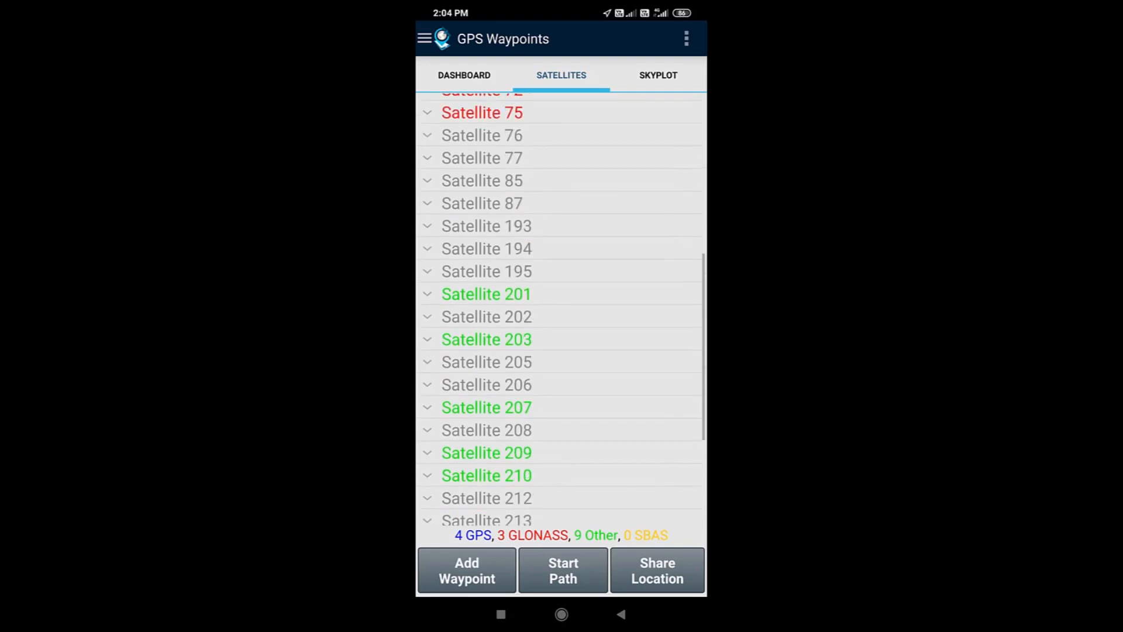
scroll(562, 307, "down", 6)
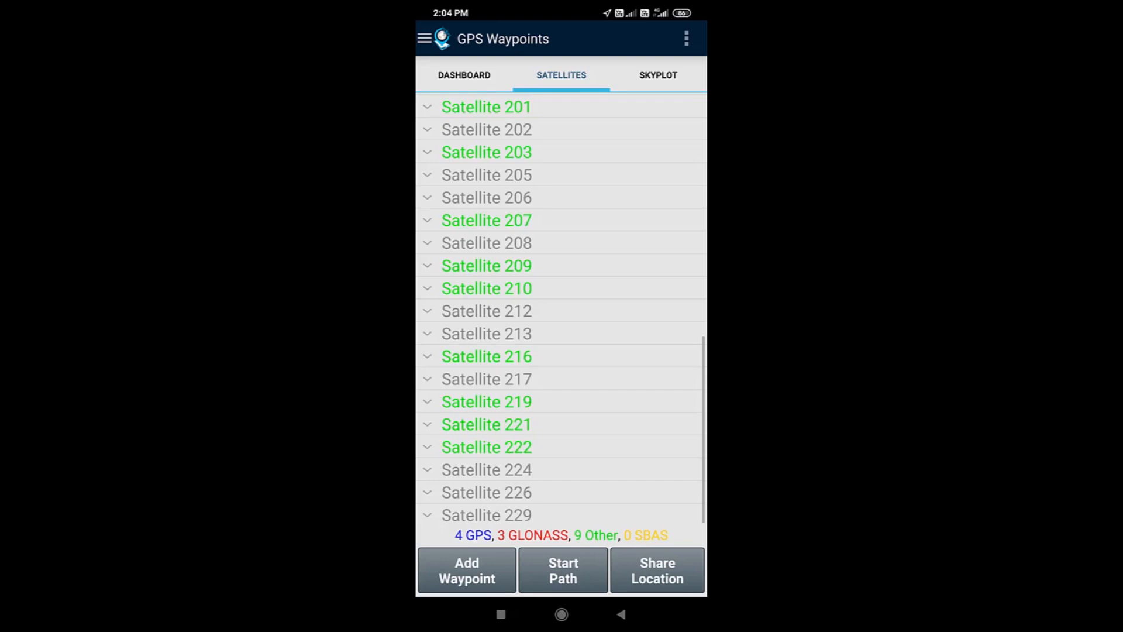
scroll(562, 310, "up", 6)
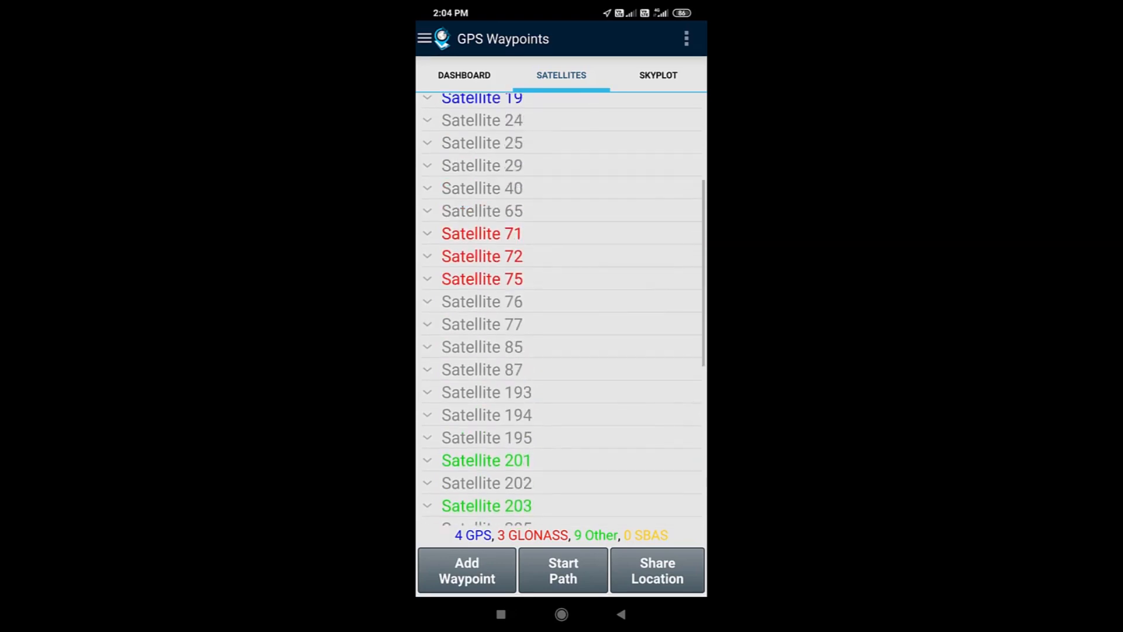
scroll(561, 310, "down", 6)
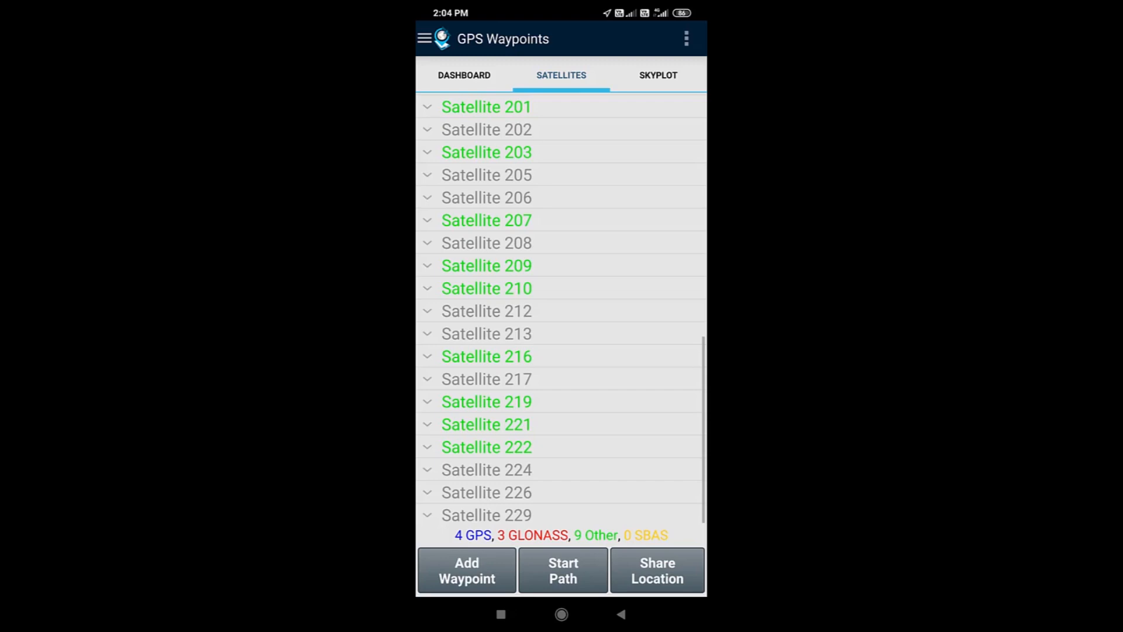
left_click_drag(649, 328, 474, 327)
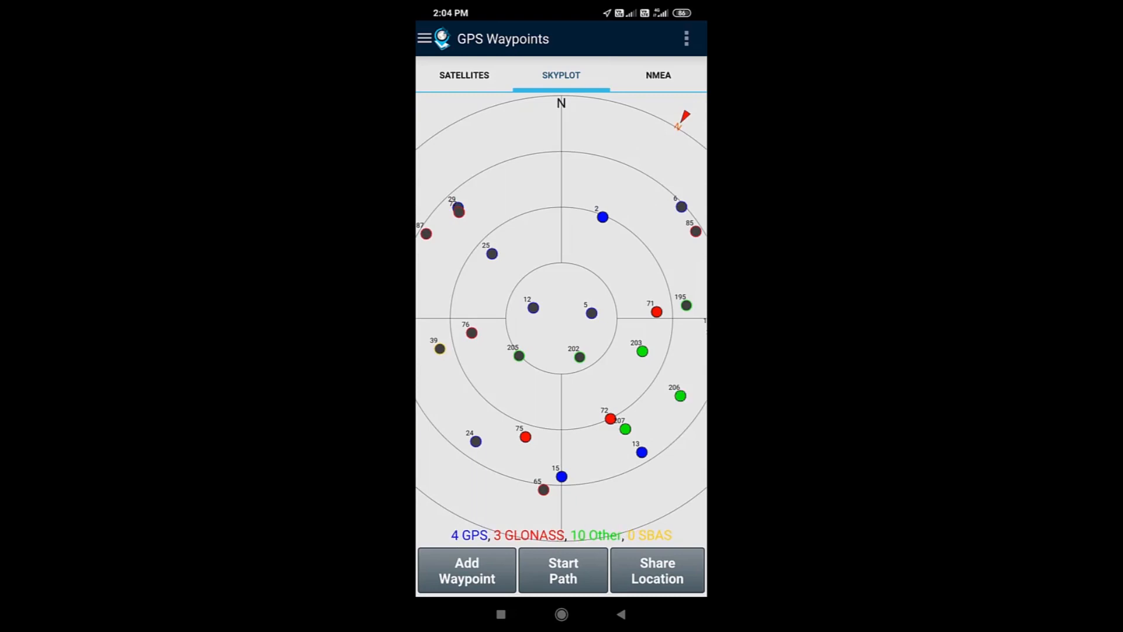
left_click_drag(649, 328, 474, 328)
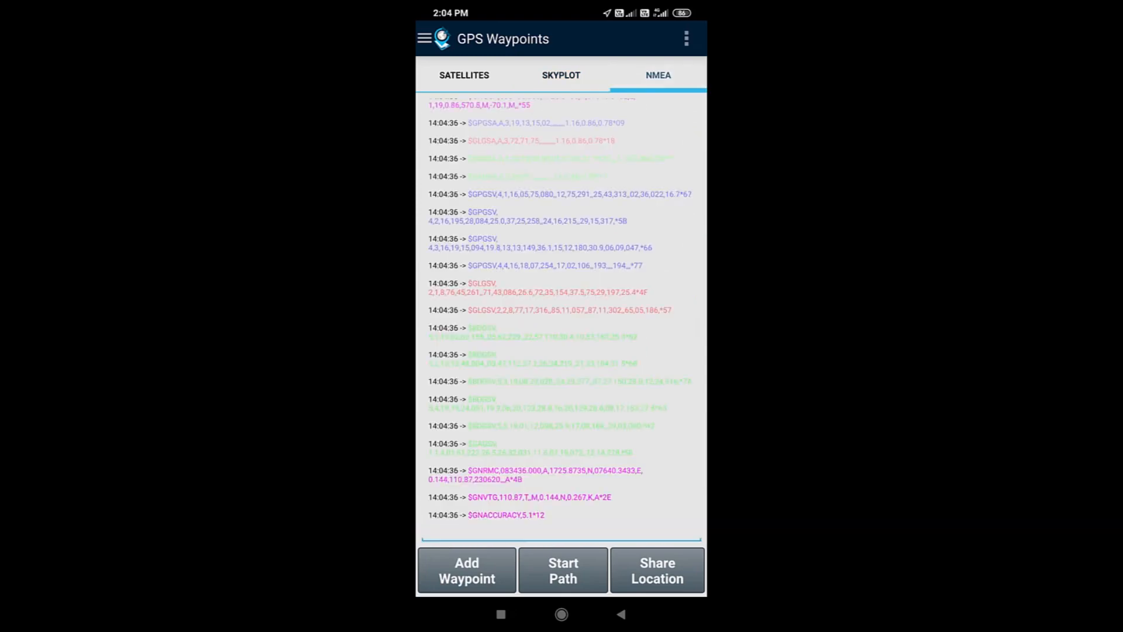
left_click_drag(474, 327, 649, 328)
left_click_drag(474, 327, 649, 327)
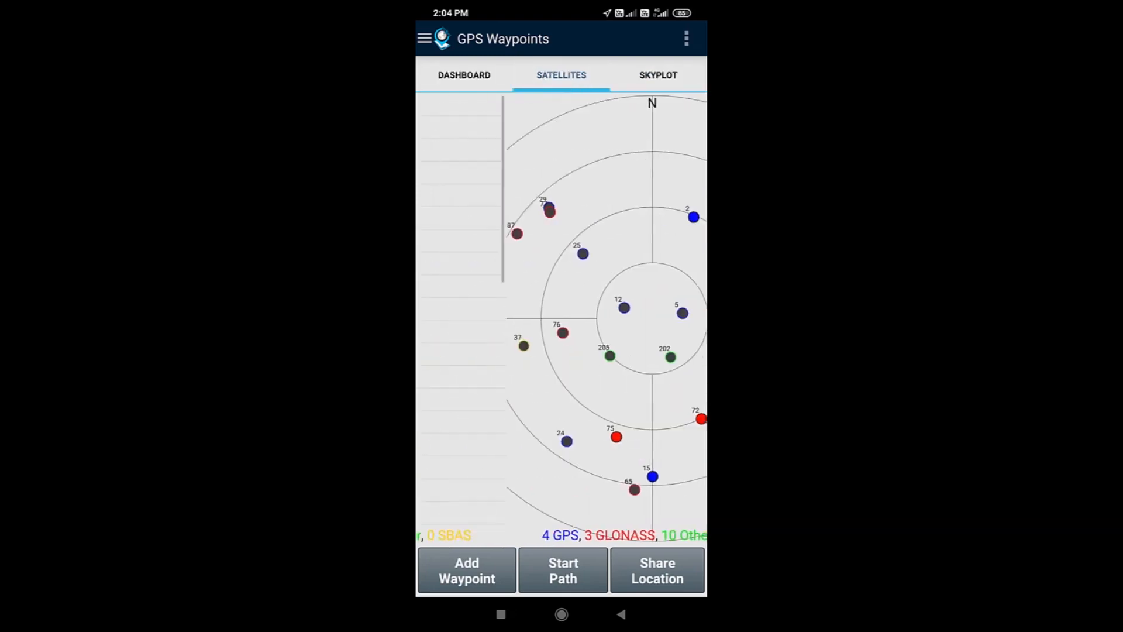
left_click_drag(474, 328, 649, 328)
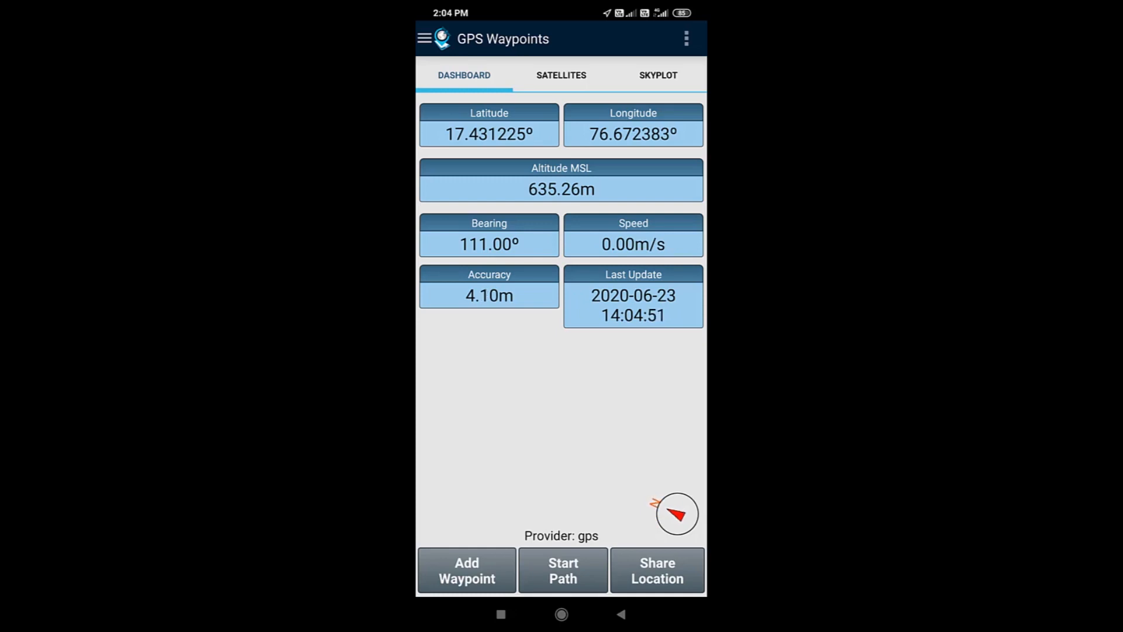
- Save the current location as a waypoint named gcp1 and return to the dashboard
left_click(467, 570)
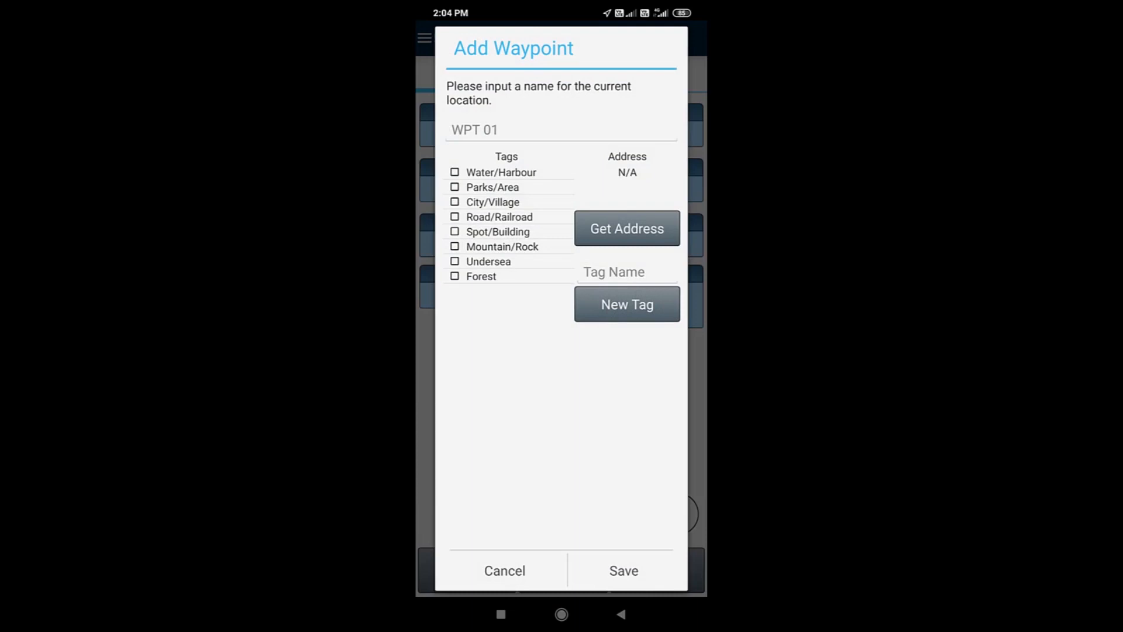
left_click(560, 130)
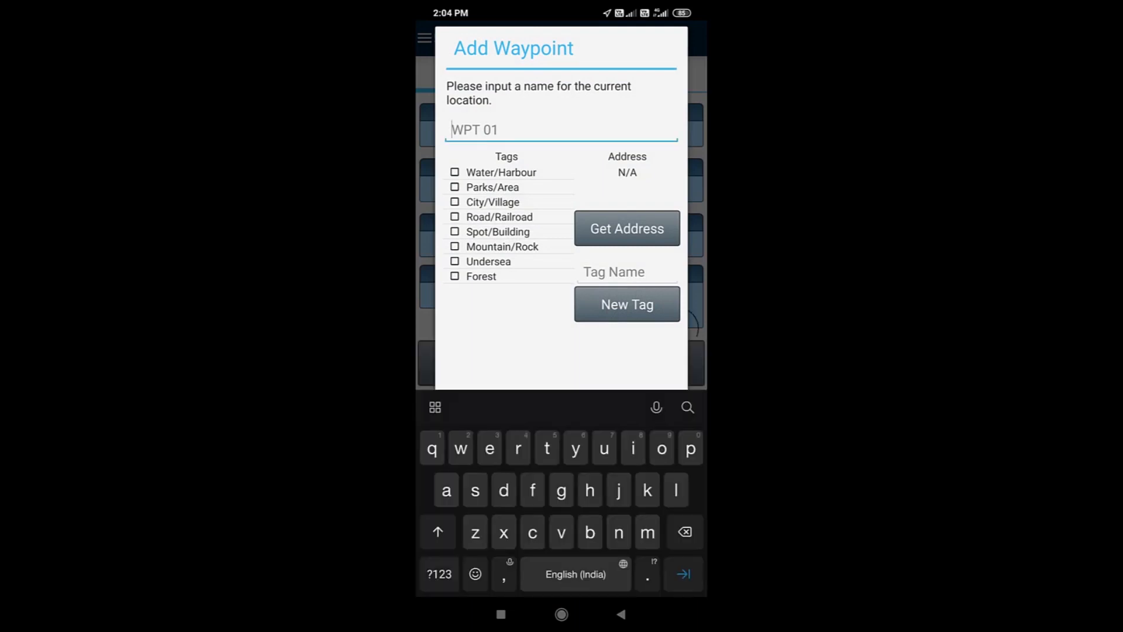
type("gcp")
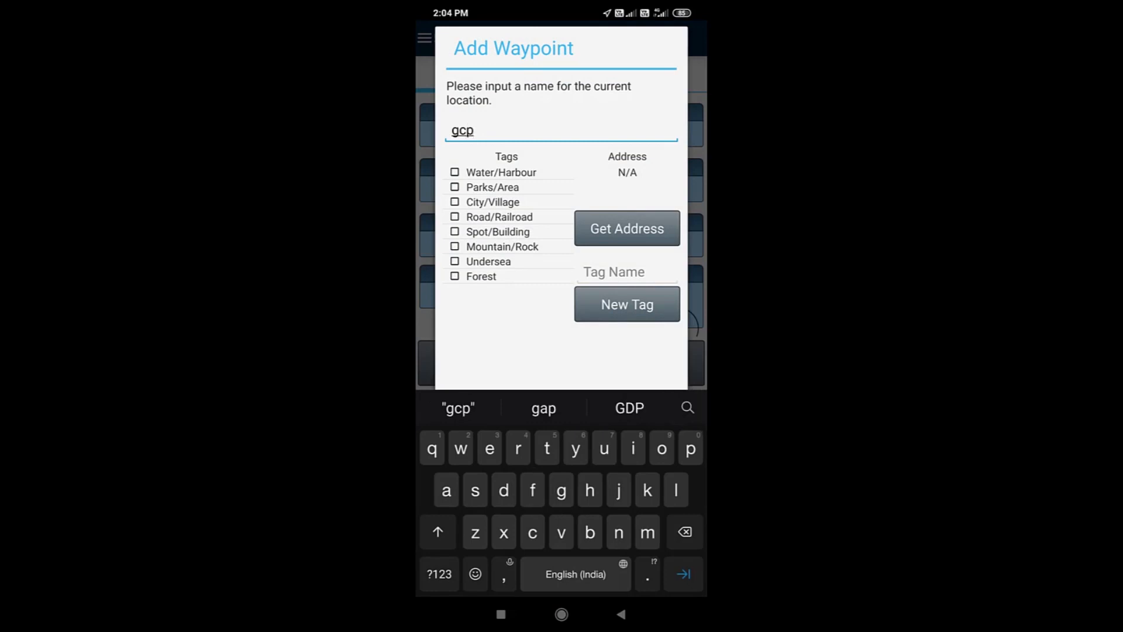
left_click(438, 532)
left_click(439, 574)
type("1")
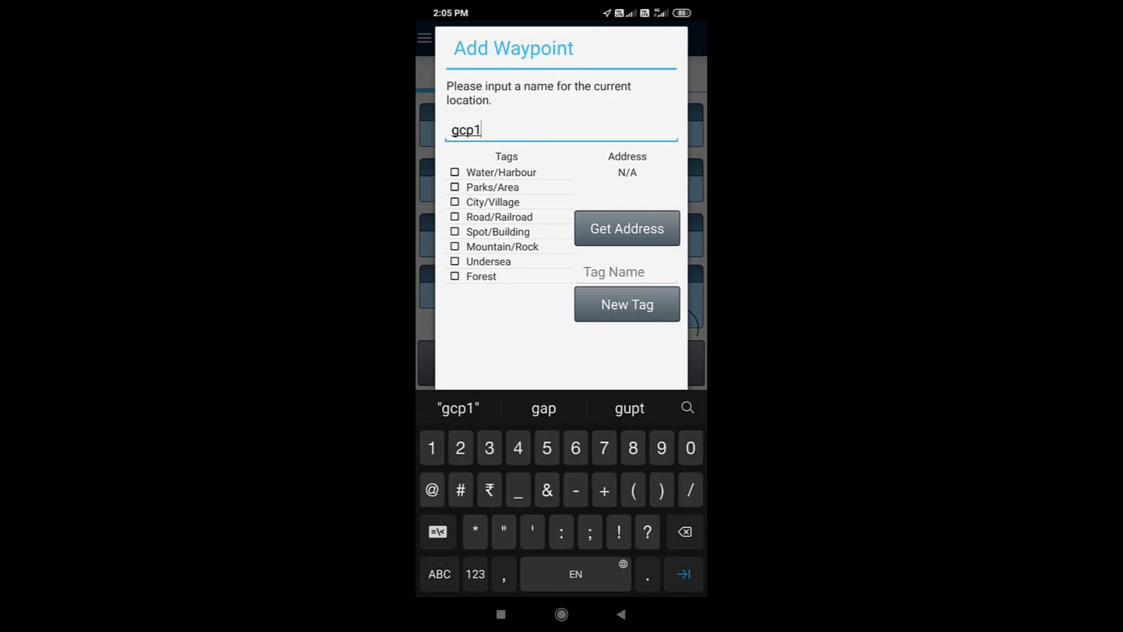
key("Return")
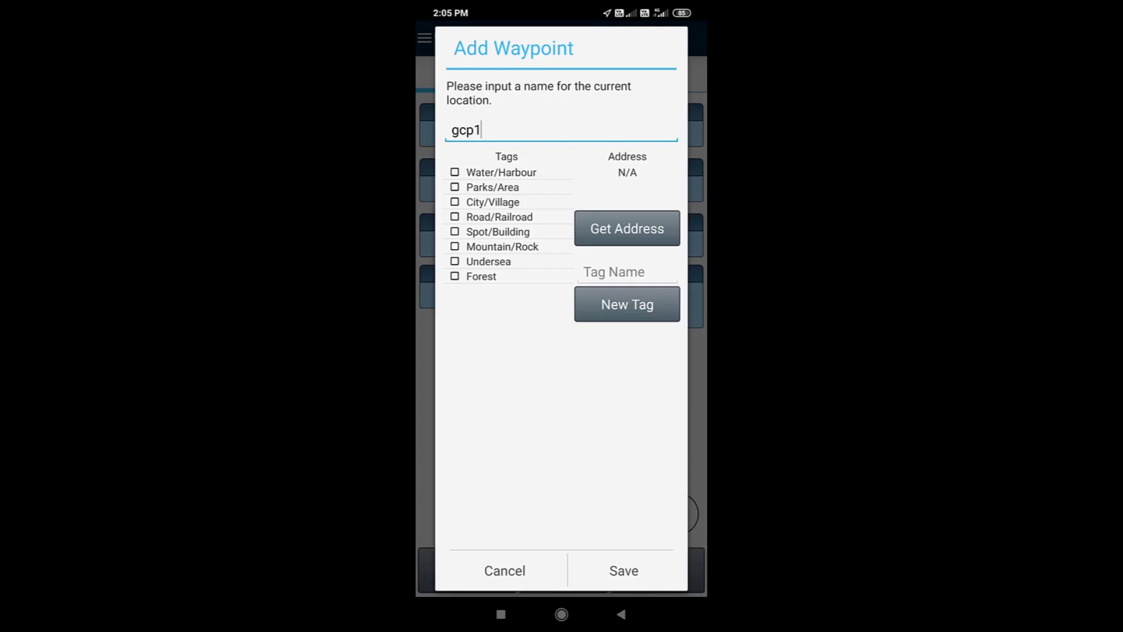
left_click(623, 570)
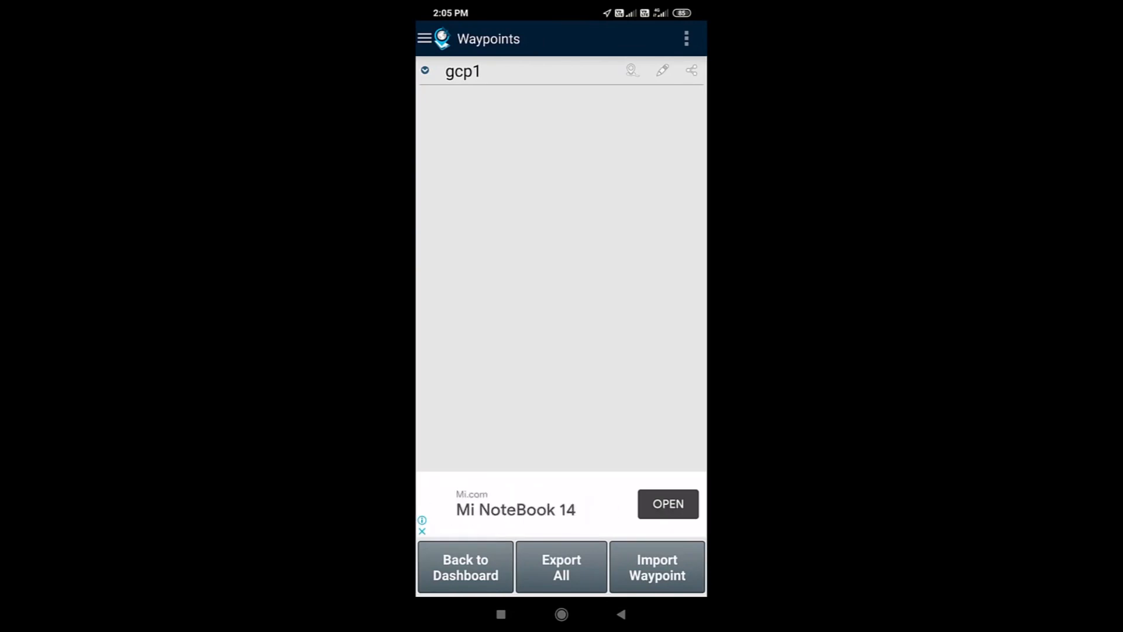
left_click(621, 615)
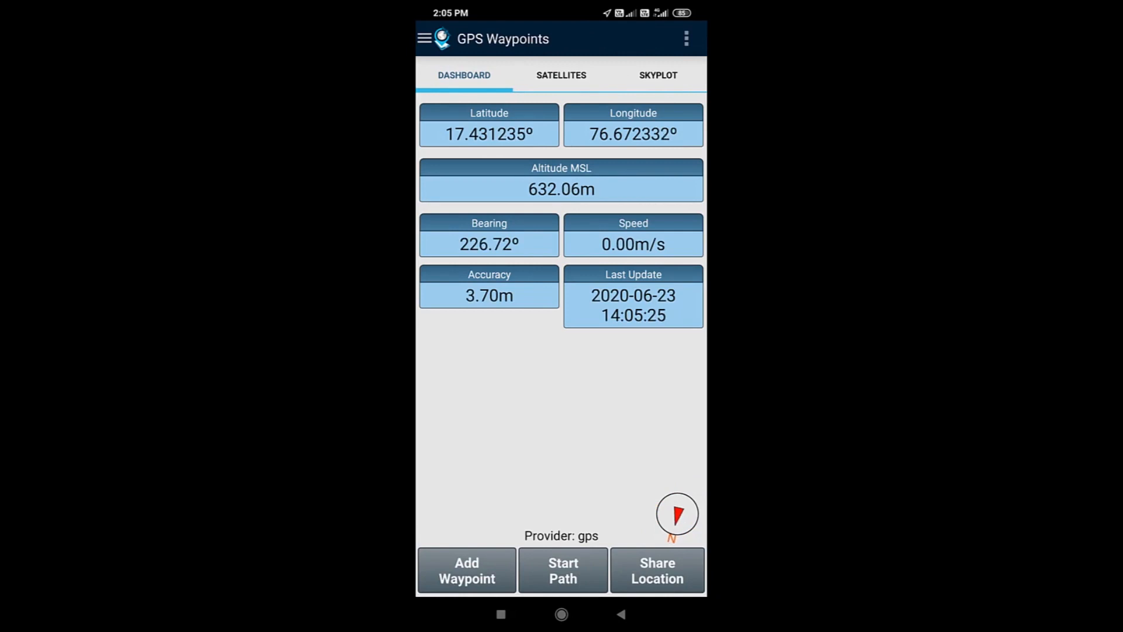
- Save the current location as a second waypoint named gcp2
left_click(467, 570)
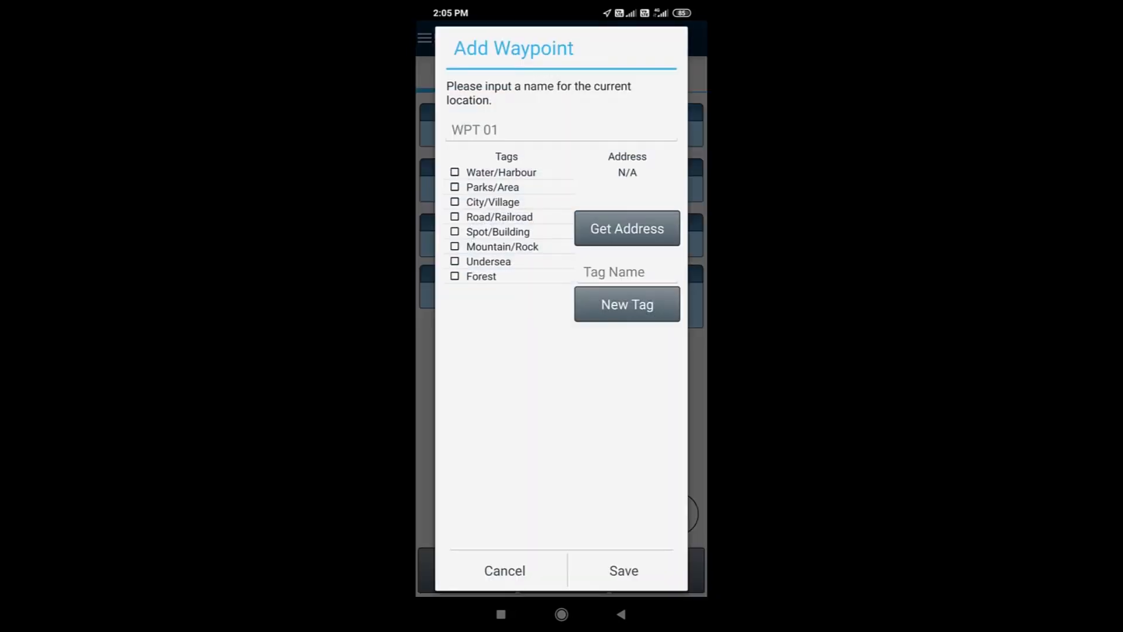
left_click(560, 130)
type("c")
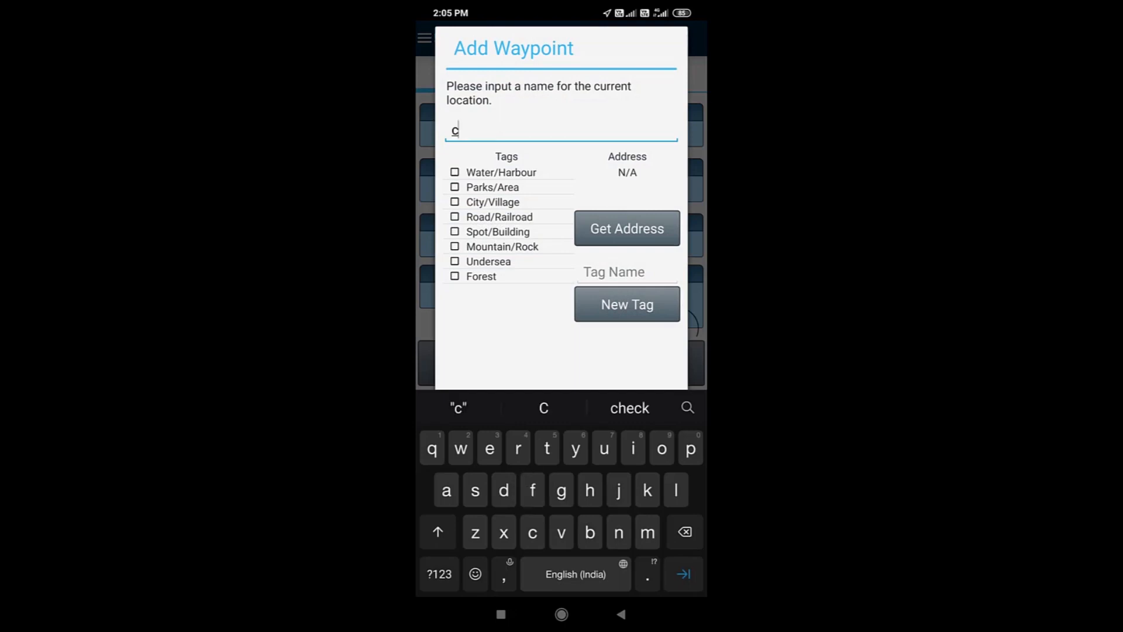
key("BackSpace")
type("gcp")
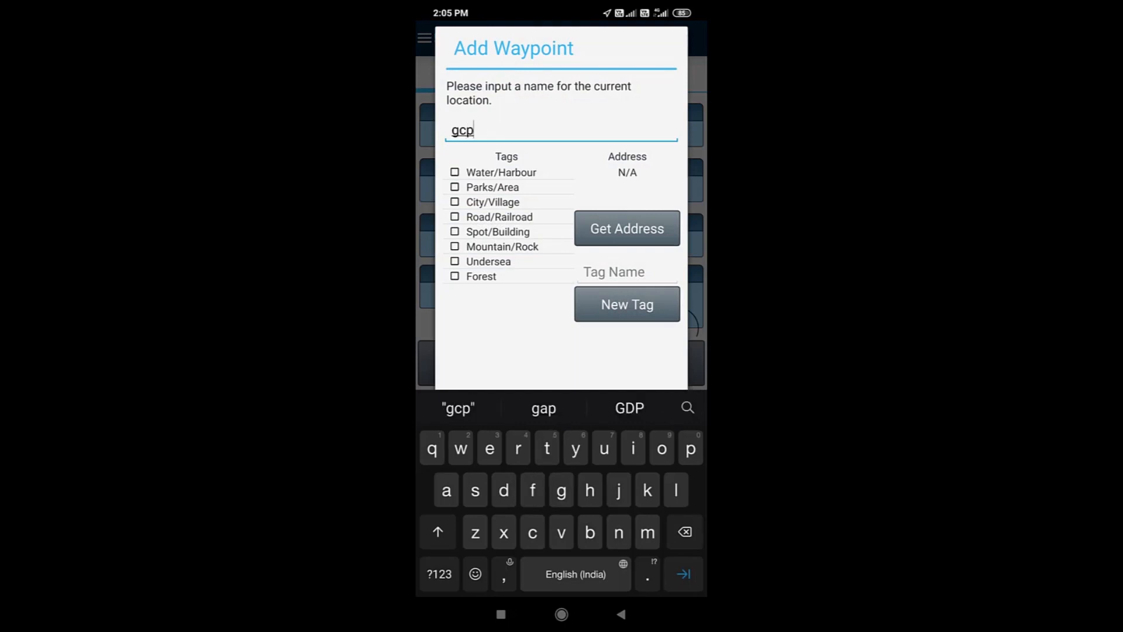
type("2")
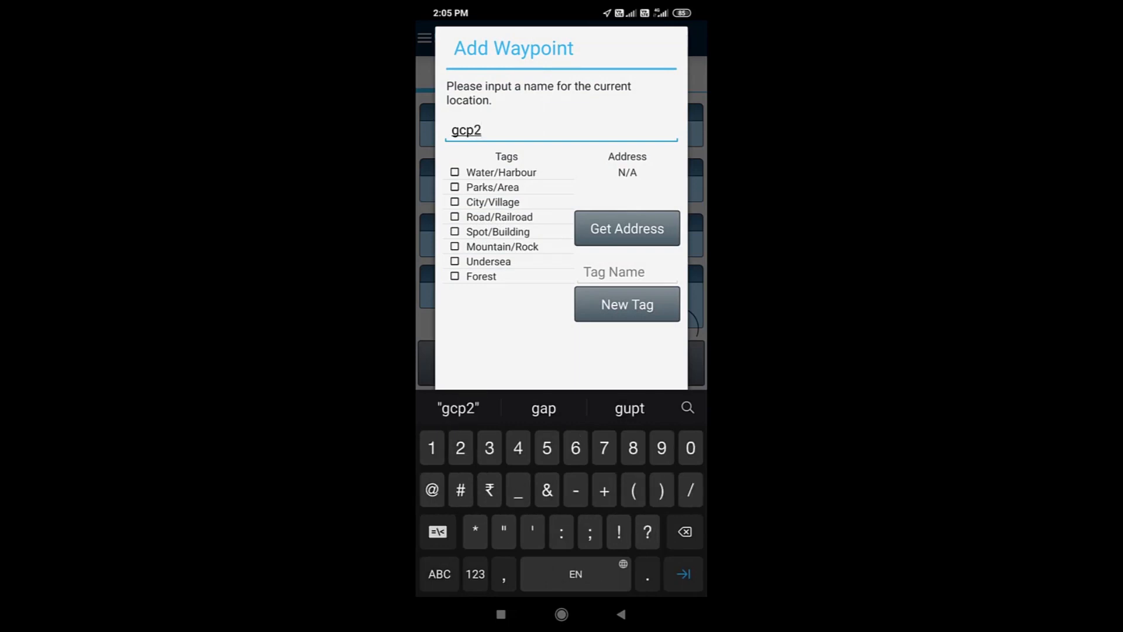
left_click(621, 615)
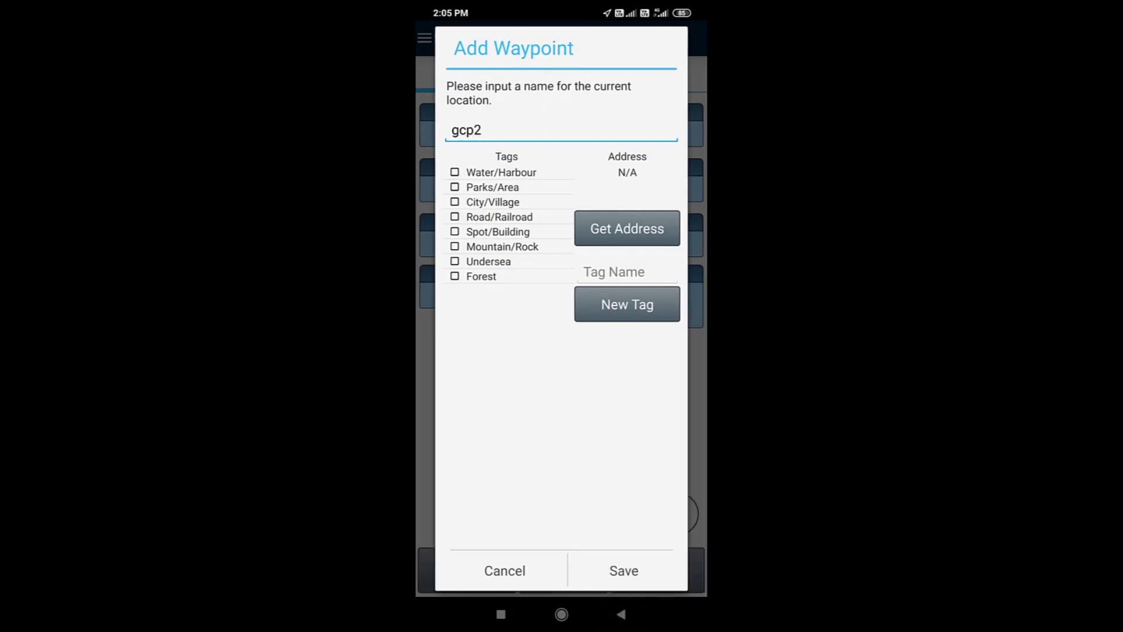
left_click(623, 571)
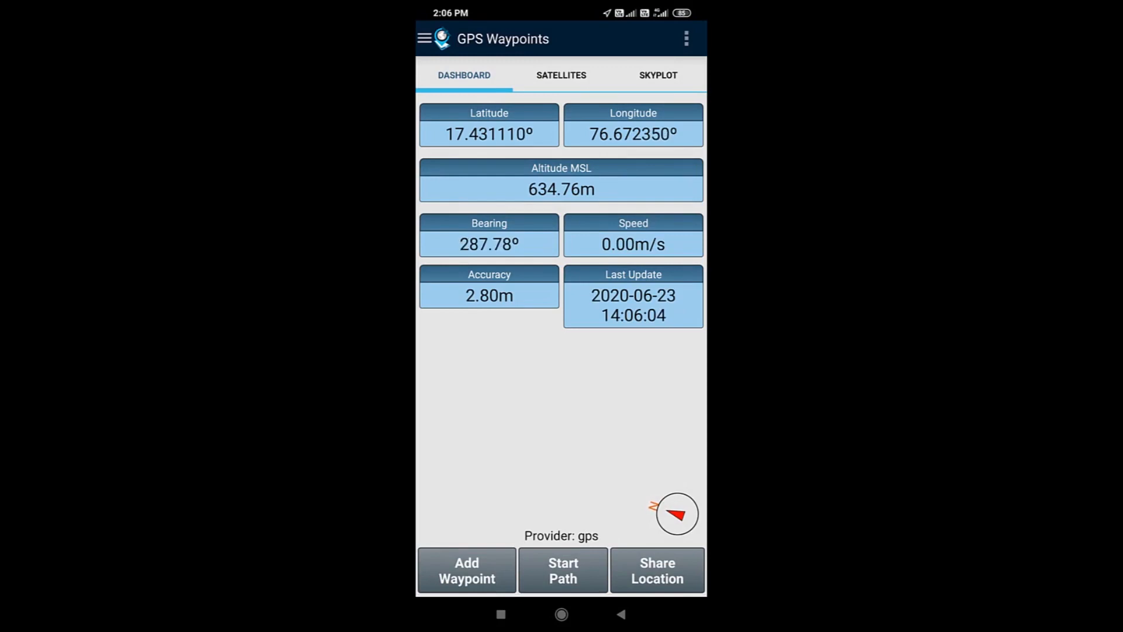
- Start recording a path that adds a point automatically every 5 seconds
left_click(563, 571)
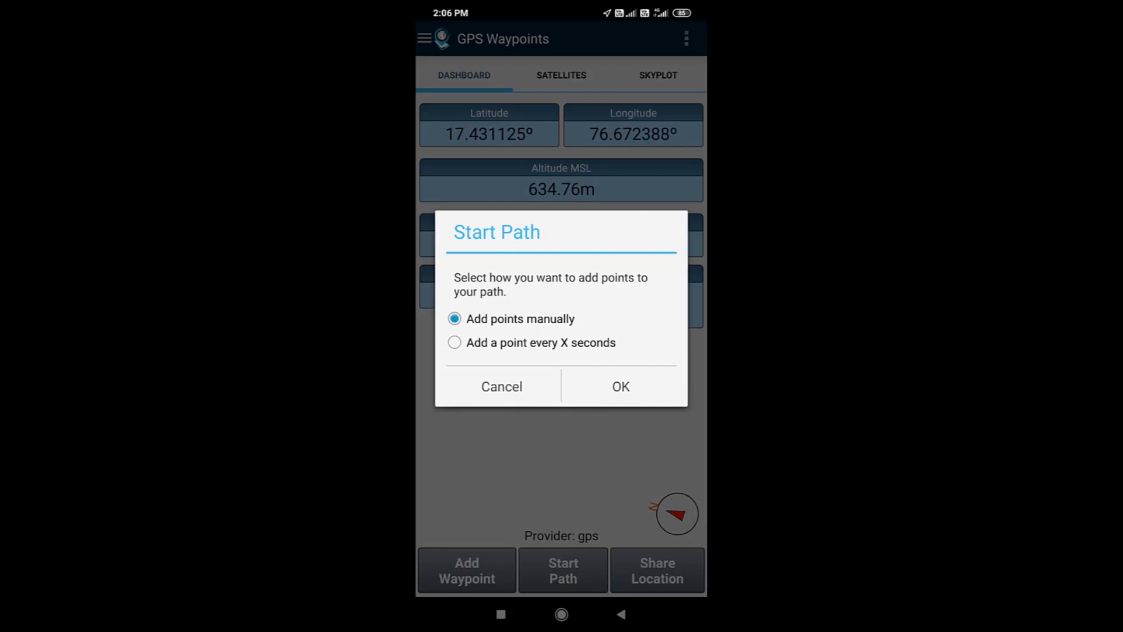
left_click(454, 343)
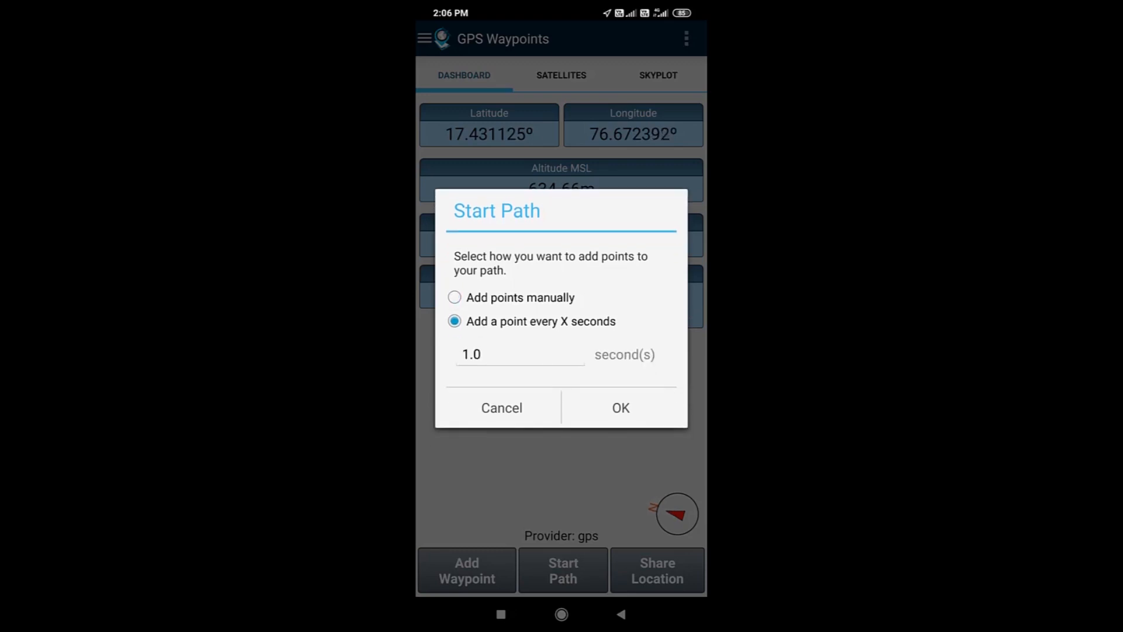
left_click(498, 354)
key("BackSpace")
key("BackSpace")
key("BackSpace")
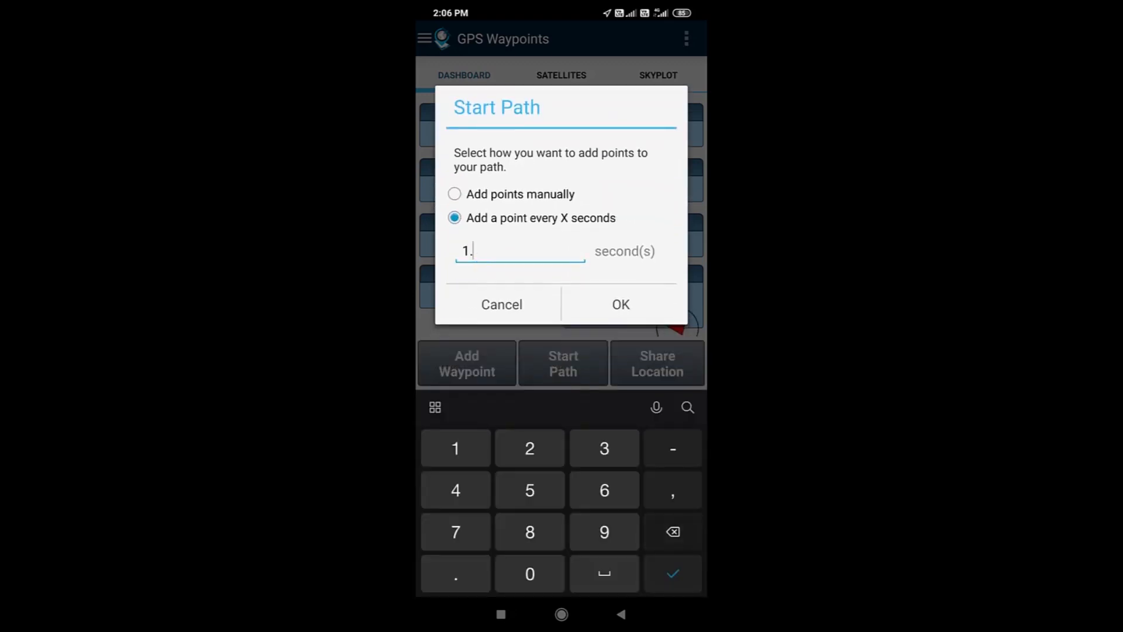
type("5")
left_click(621, 304)
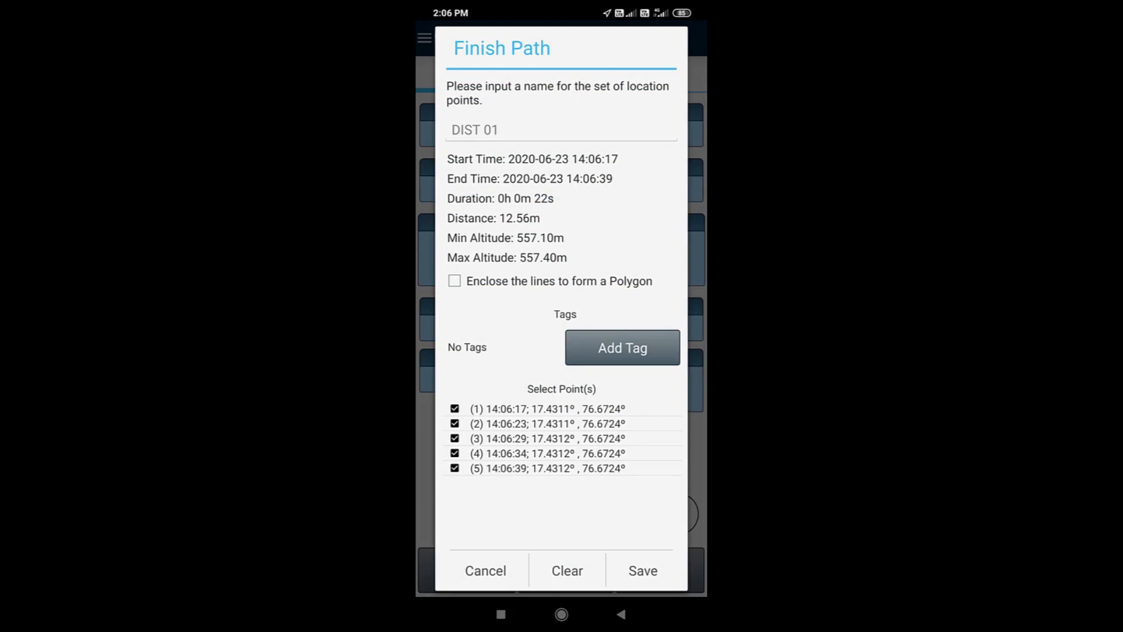
- Save the recorded path under its default name without enclosing it as a polygon, and return to the dashboard
left_click(454, 280)
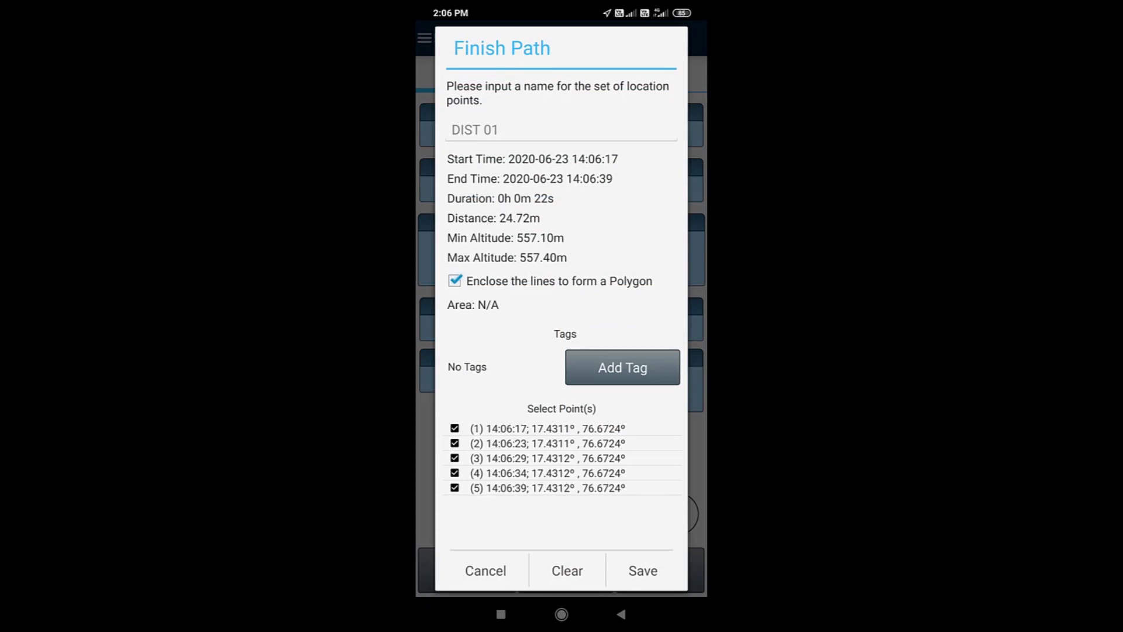
left_click(454, 281)
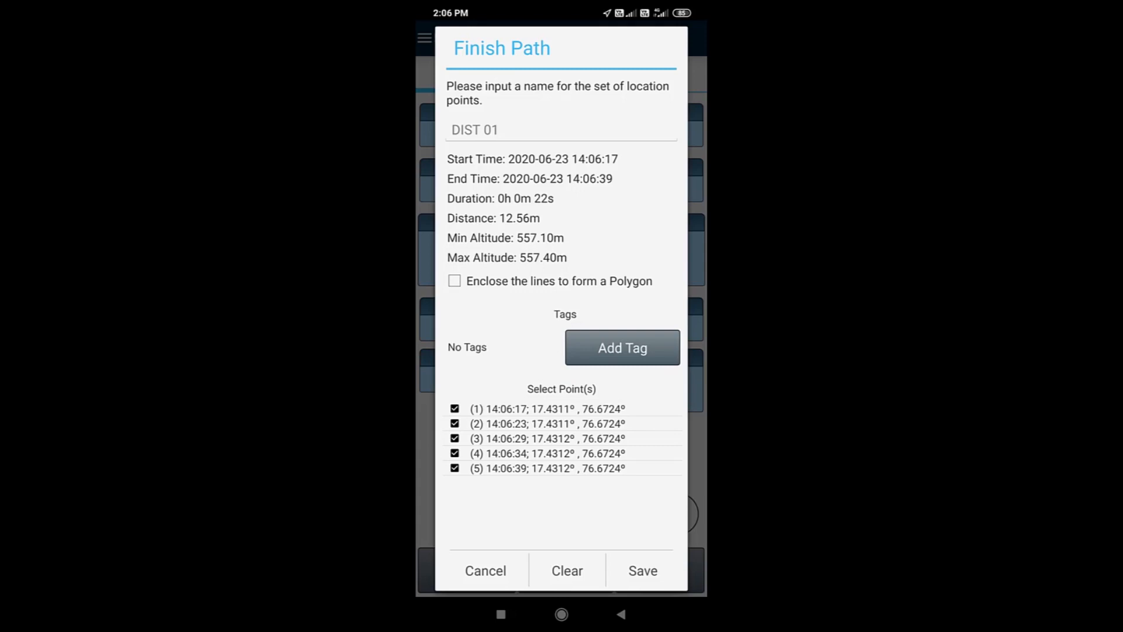
left_click(643, 571)
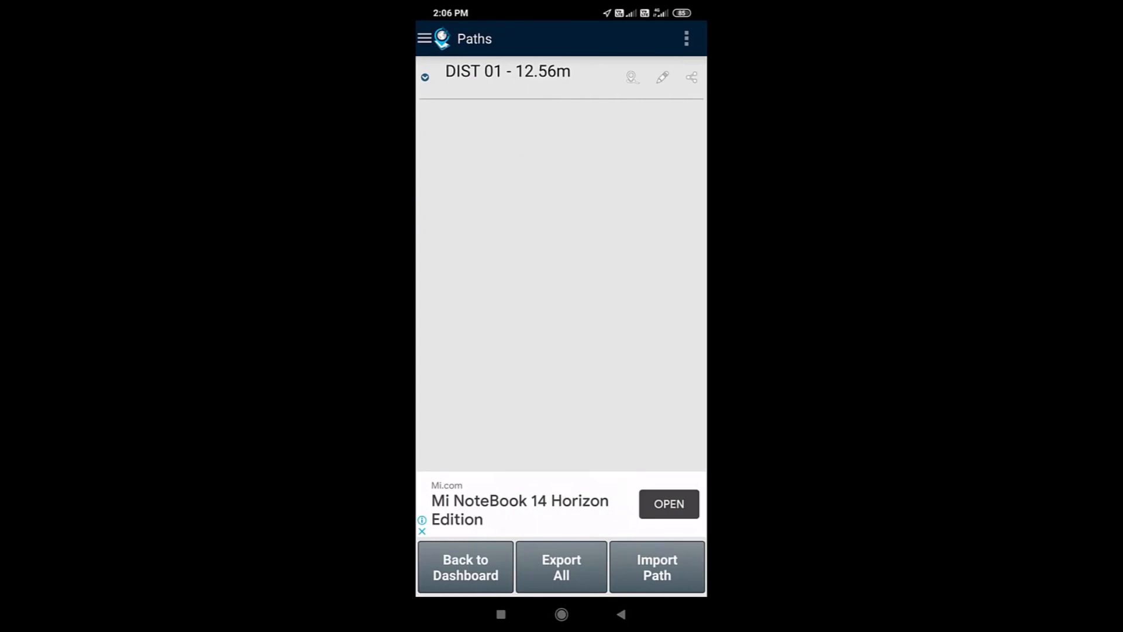
left_click(621, 614)
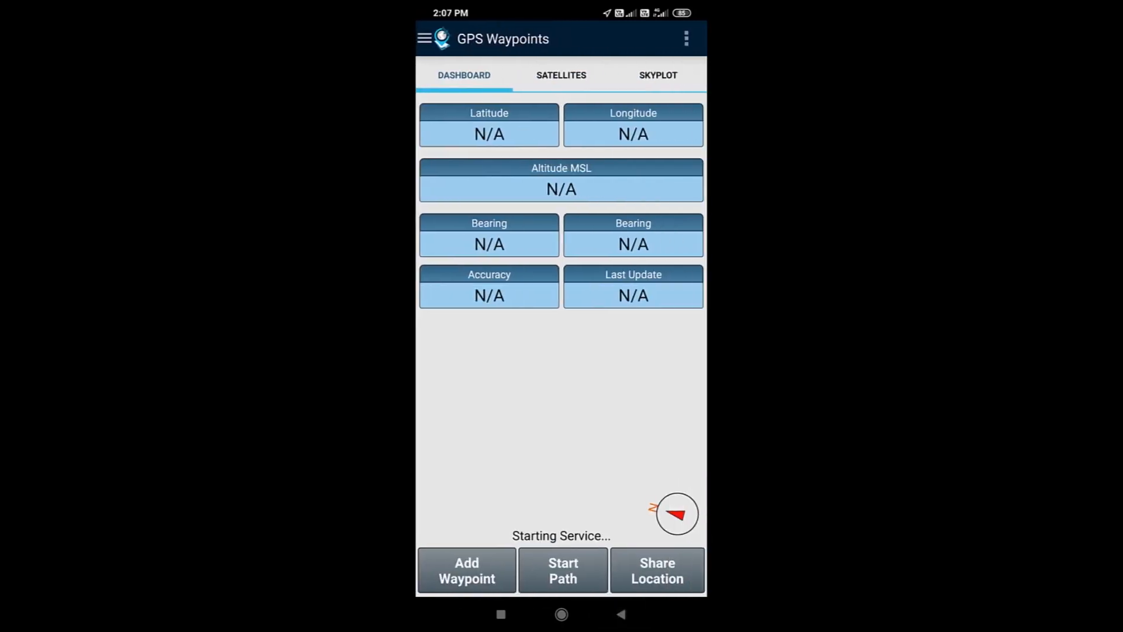
- Review the lists of saved waypoints, paths and tags
left_click(425, 39)
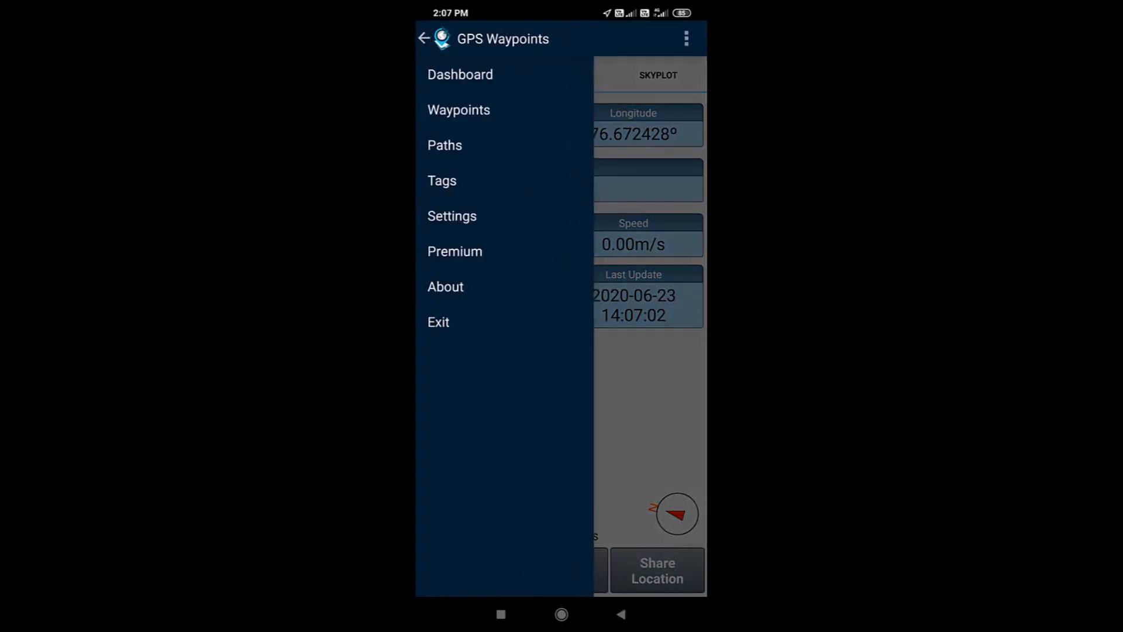
left_click(424, 39)
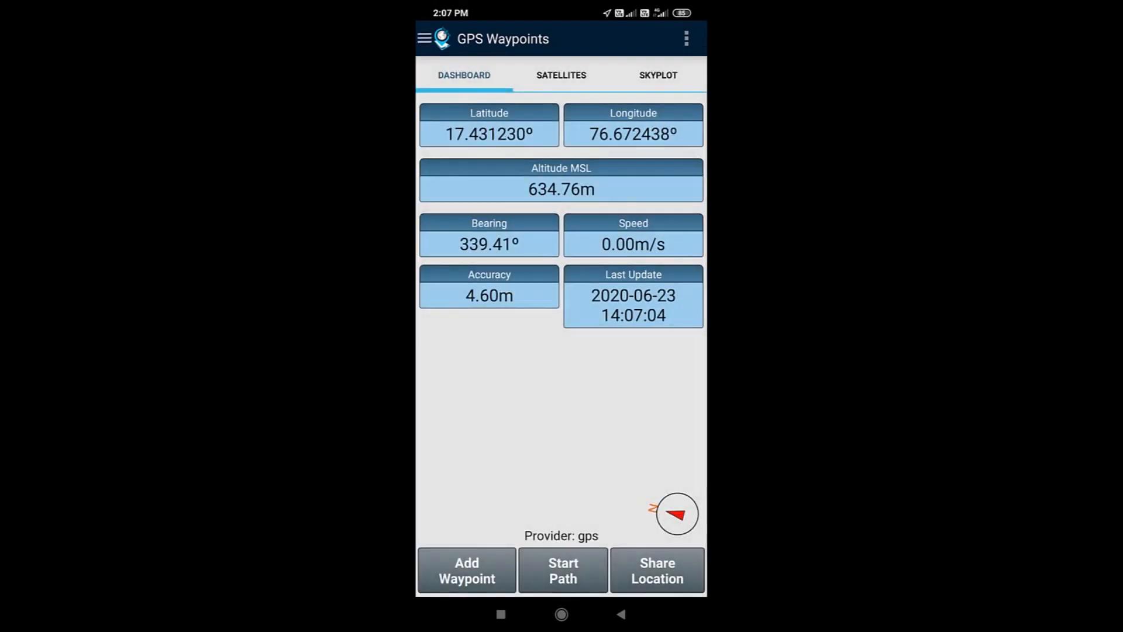
left_click(425, 39)
left_click(468, 108)
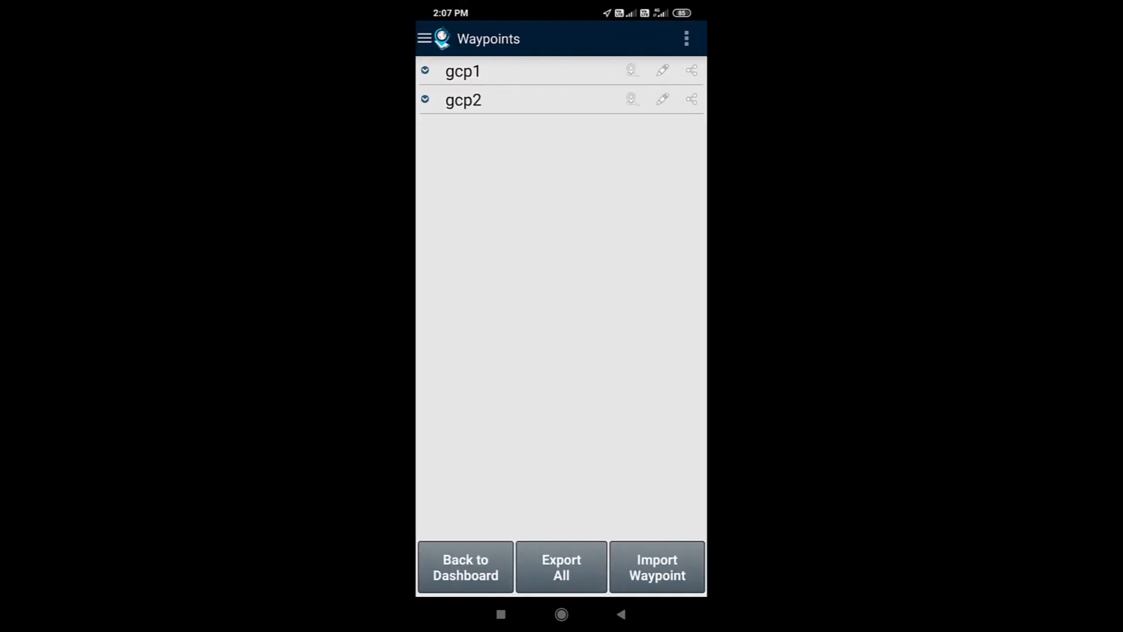
left_click(425, 39)
left_click(444, 145)
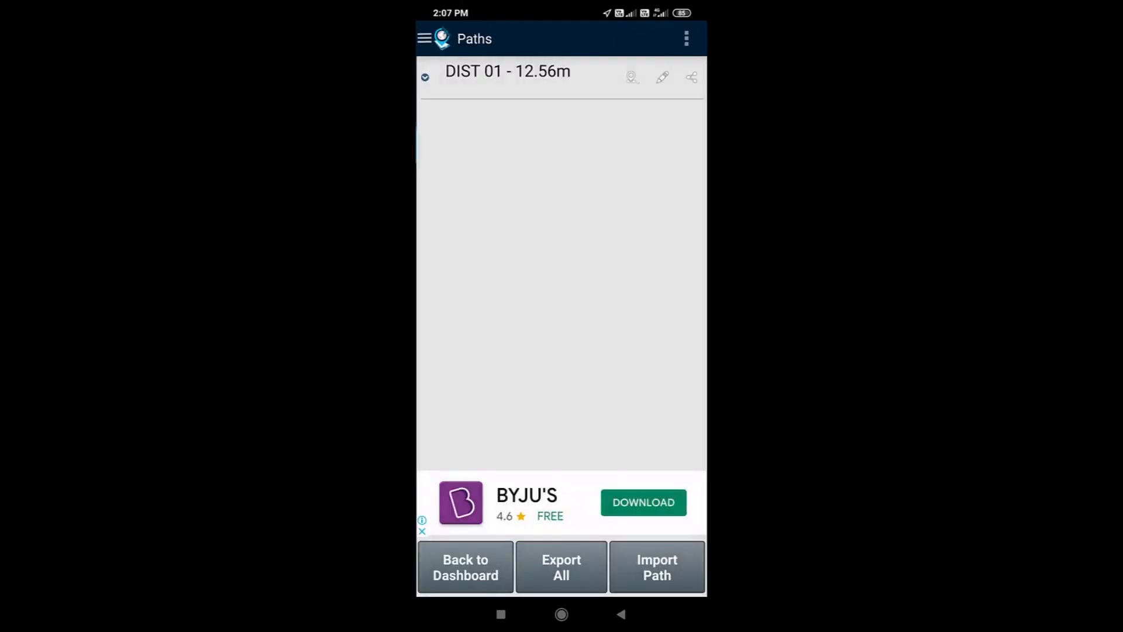
left_click(425, 39)
left_click(442, 181)
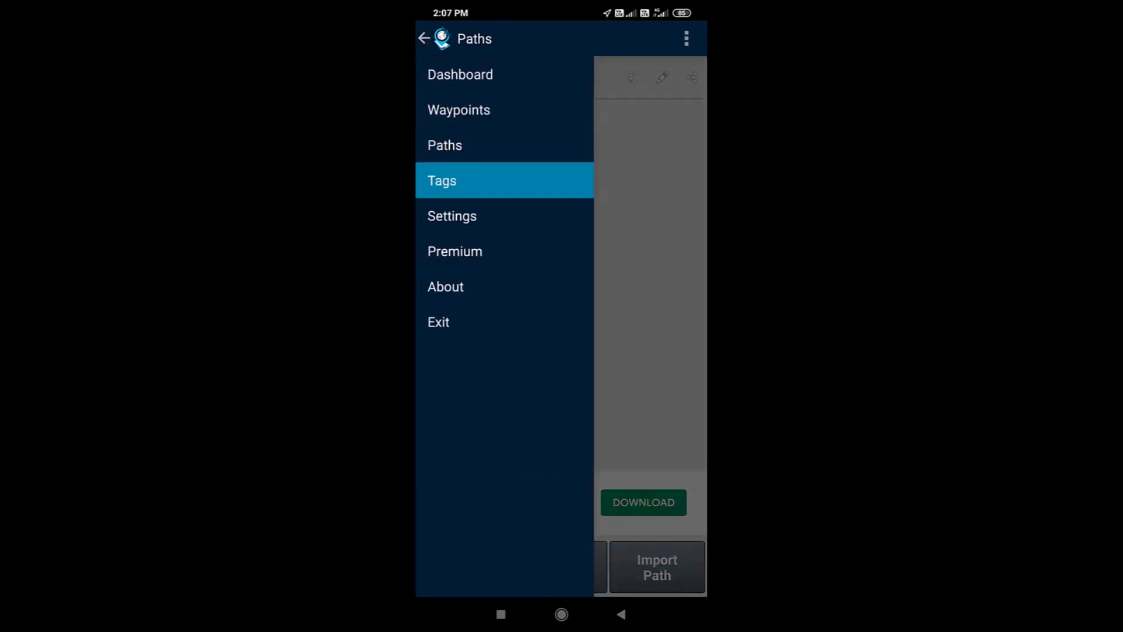
- Export all saved waypoints to KML under the default file name GPSWaypoints-2020-06-23
left_click(425, 39)
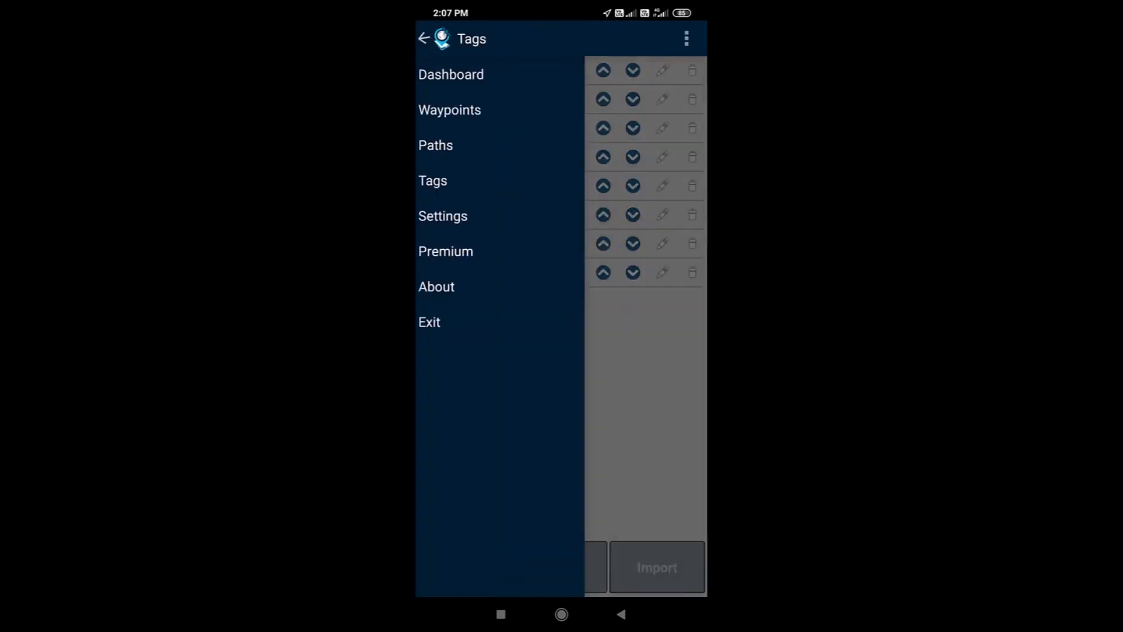
left_click(458, 110)
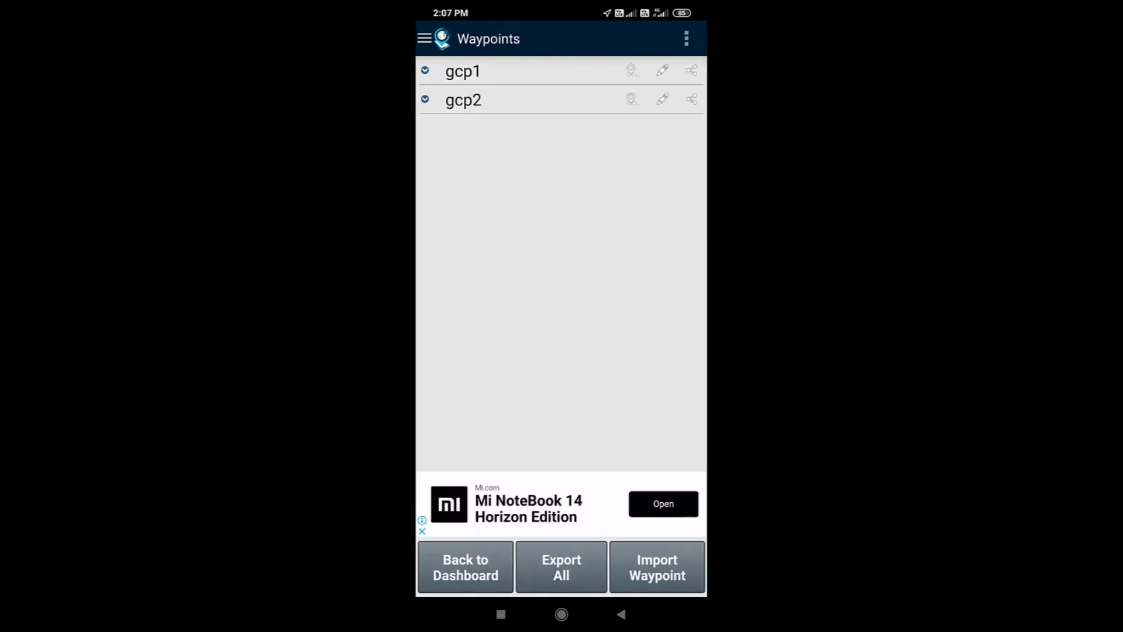
left_click(561, 568)
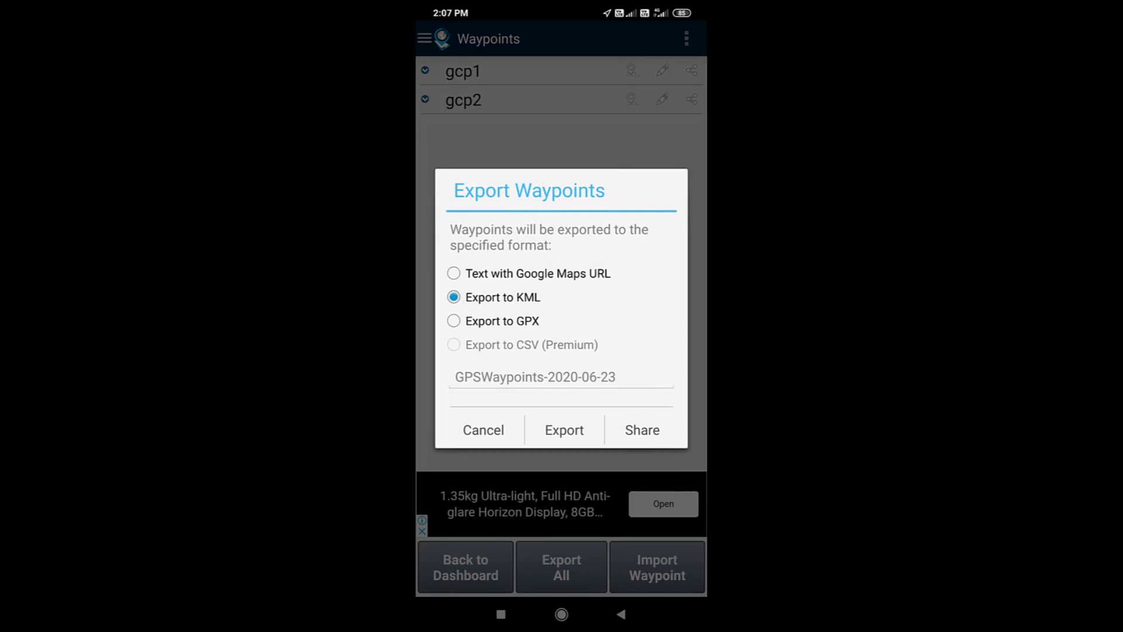
left_click(564, 430)
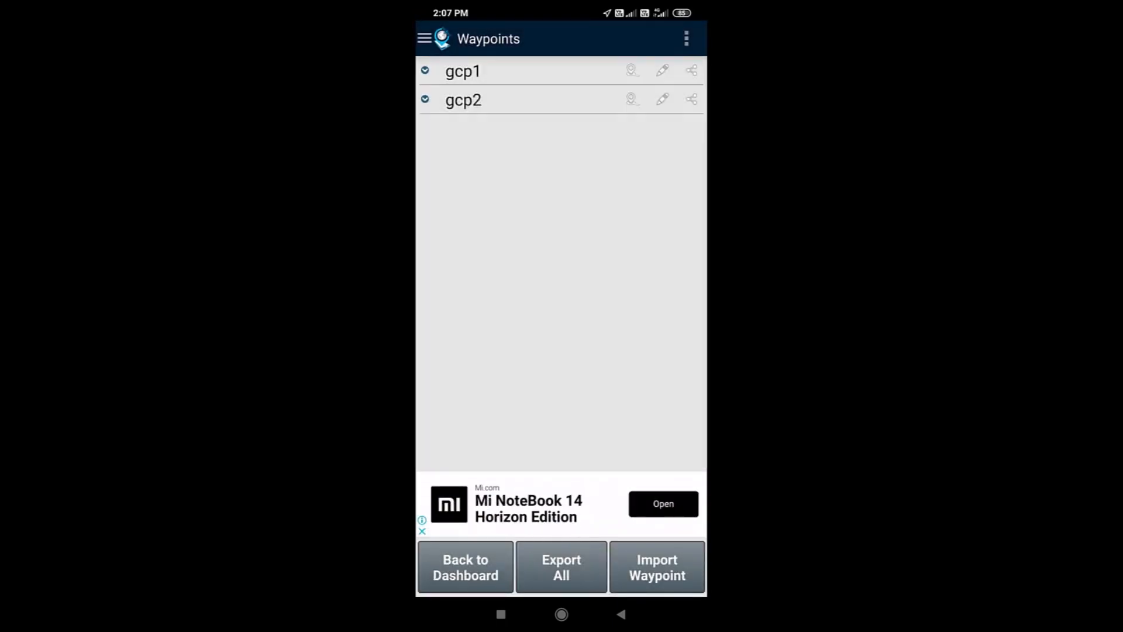
- Export the path DIST 01 to KML under the default file name GPSWaypoints-2020-06-23-path, without altitude
left_click(424, 38)
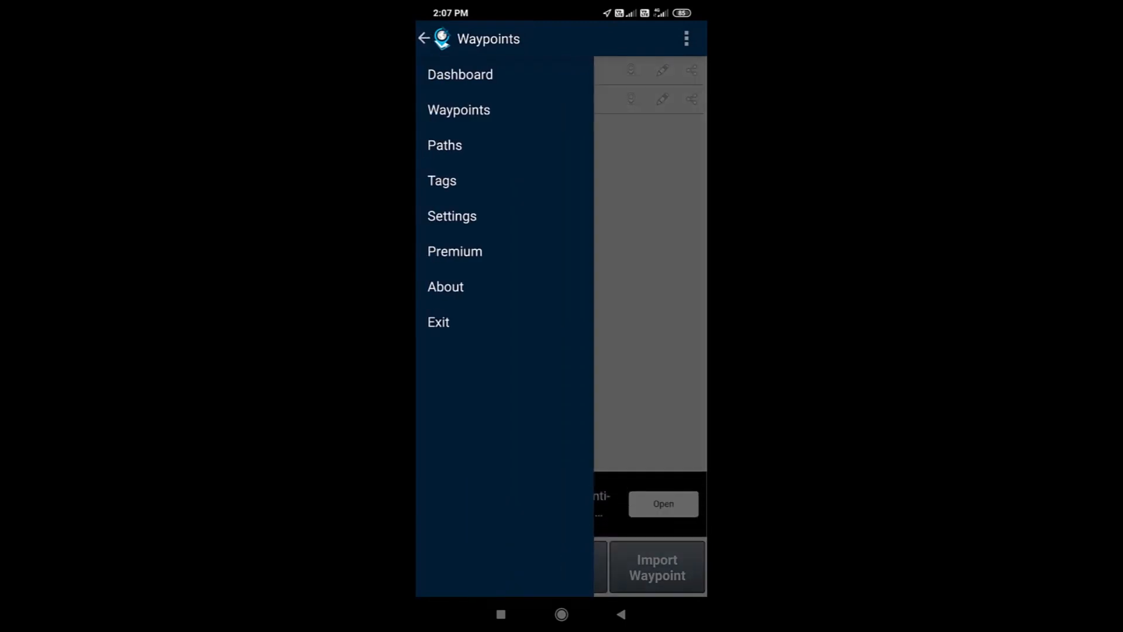
left_click(444, 145)
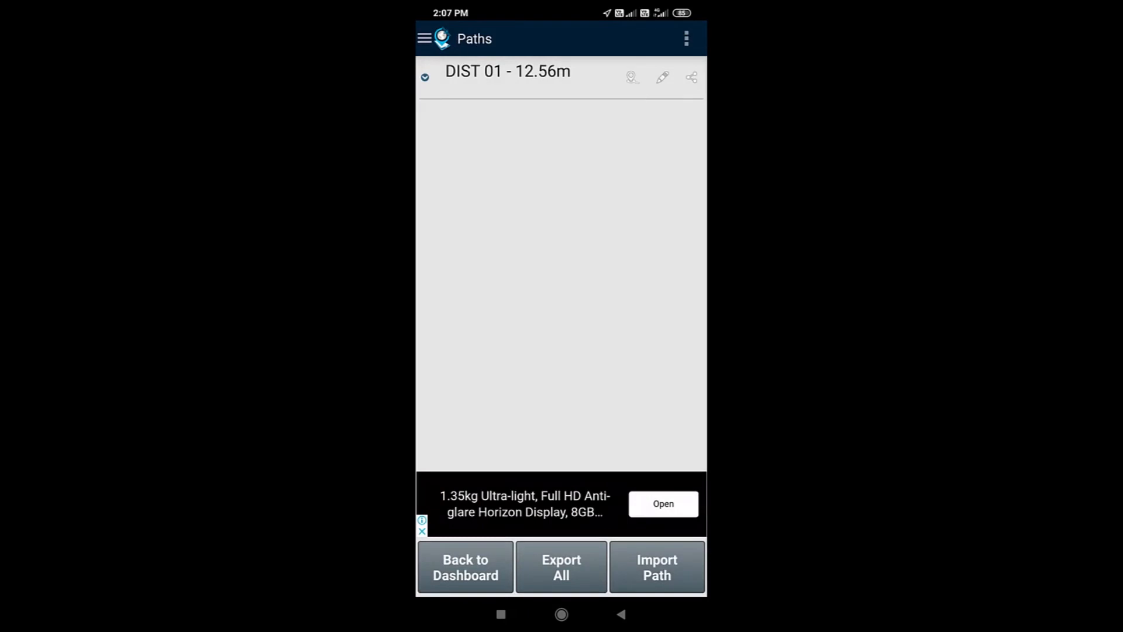
left_click(562, 567)
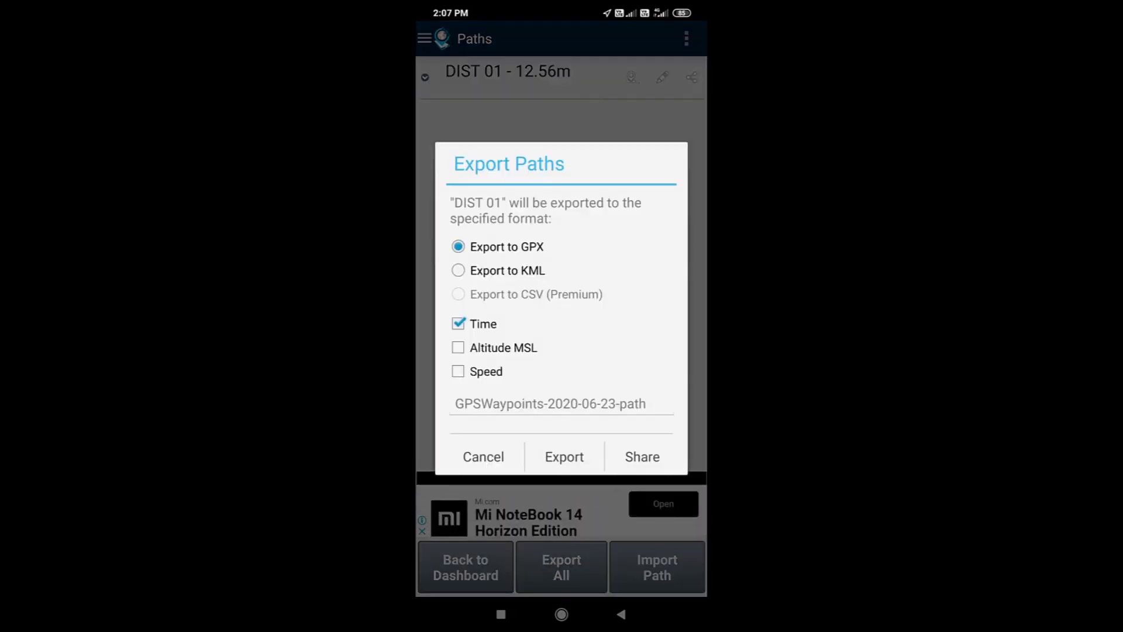
left_click(459, 270)
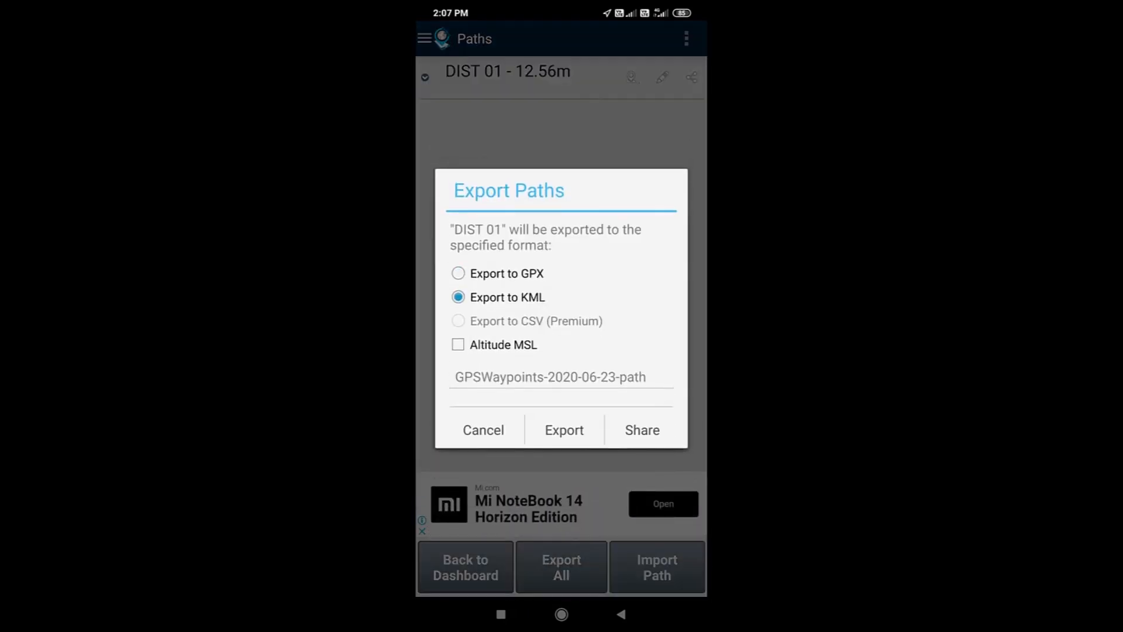
left_click(564, 430)
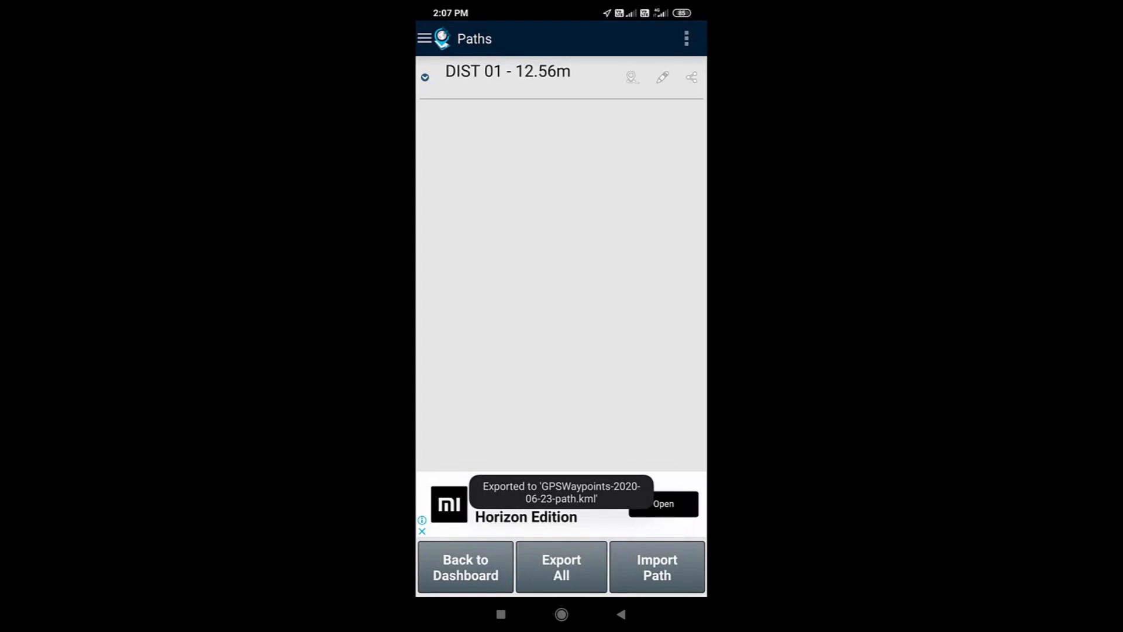
- Switch to the phone's file manager and select the exported path and waypoint KML files in the gps-waypoints folder
left_click(562, 614)
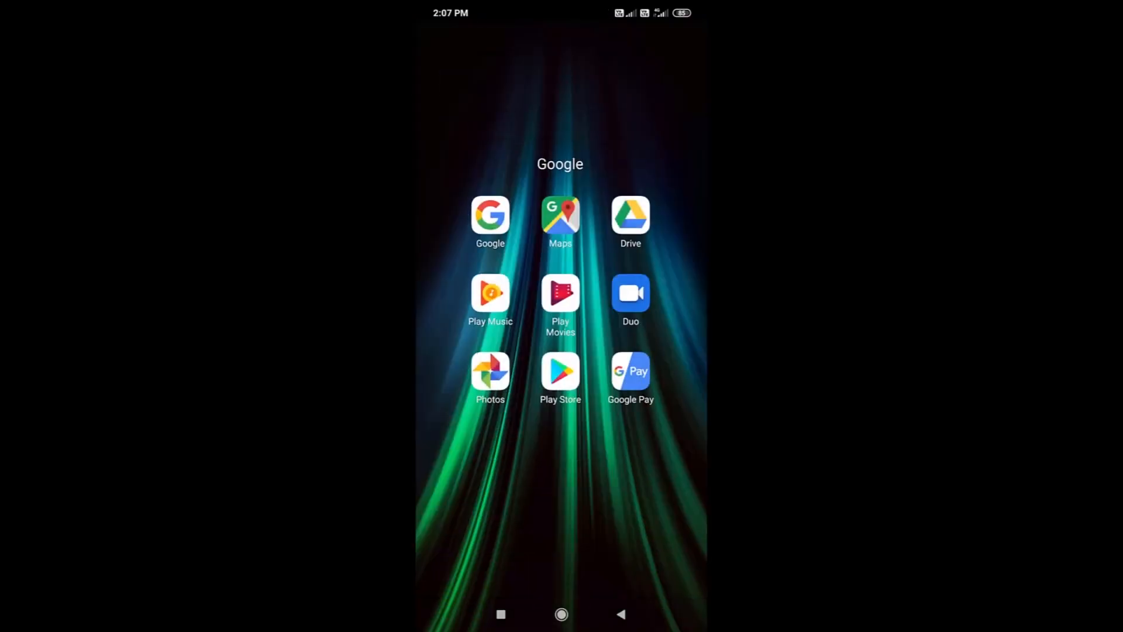
left_click(561, 614)
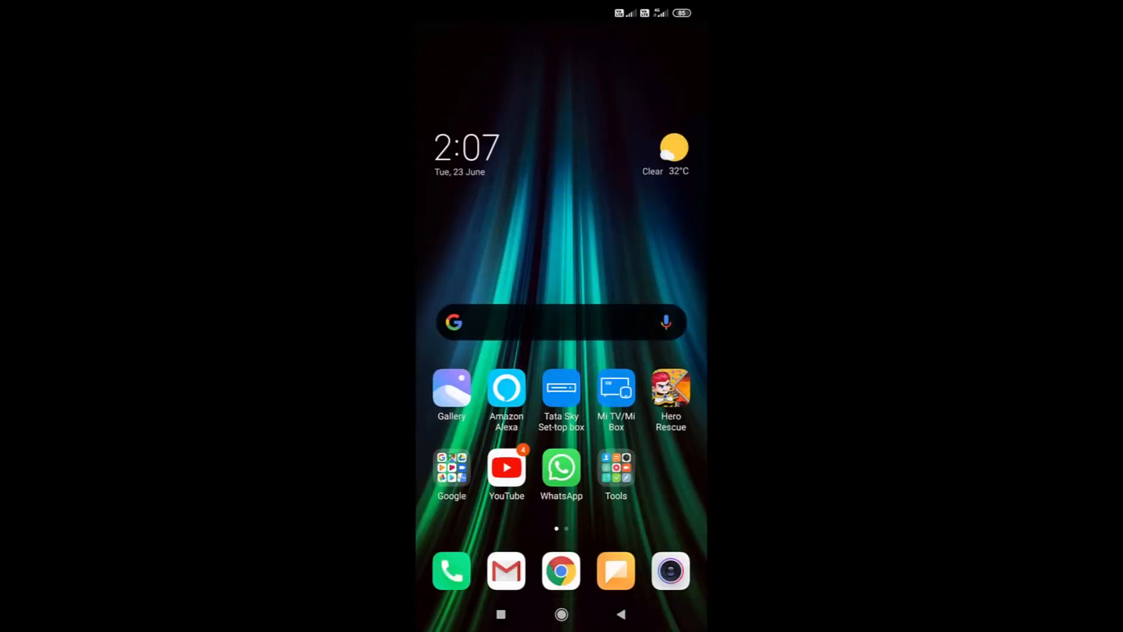
left_click_drag(644, 351, 468, 351)
left_click(561, 69)
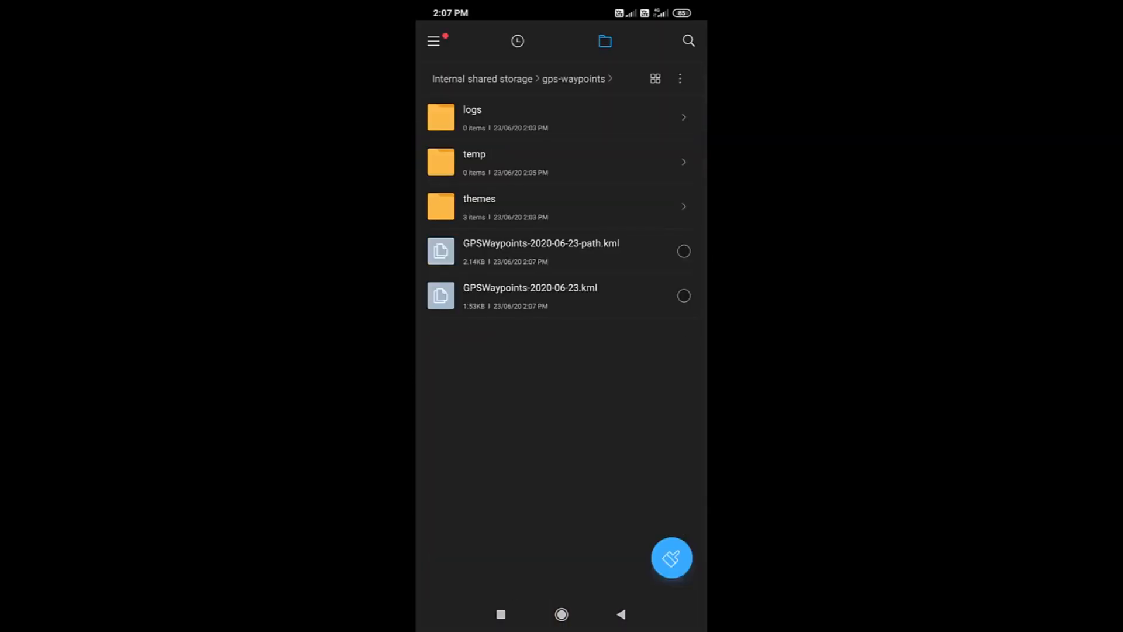
left_click(561, 251)
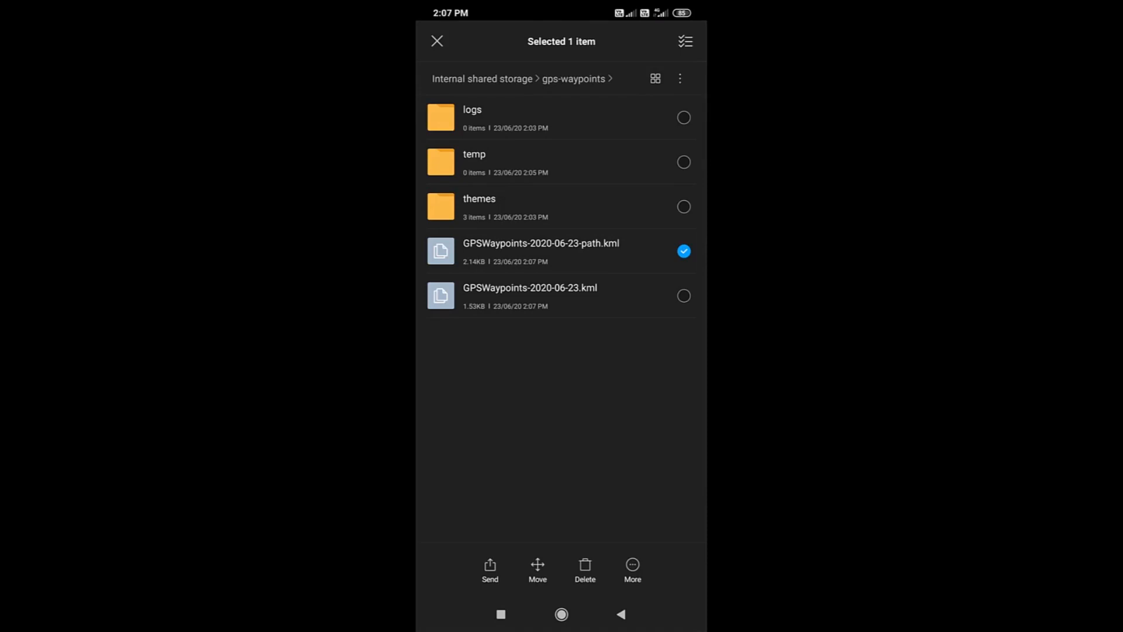
left_click(562, 295)
- Review the GPS Waypoints settings for positioning source, units, coordinate system, export storage path and premium options
left_click(459, 215)
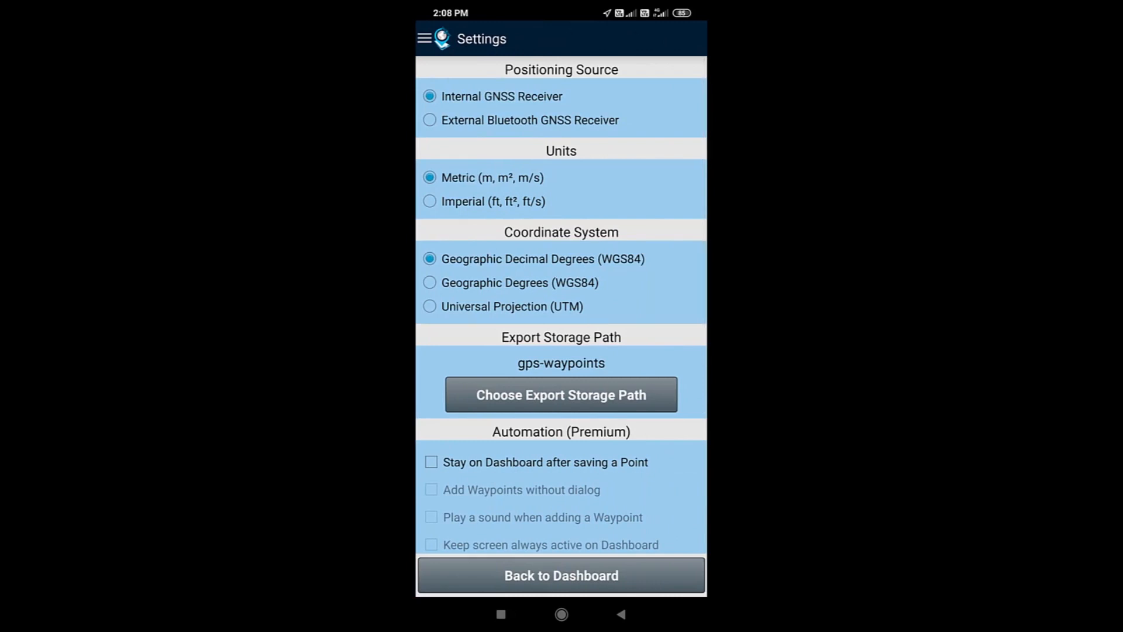
scroll(562, 304, "down", 2)
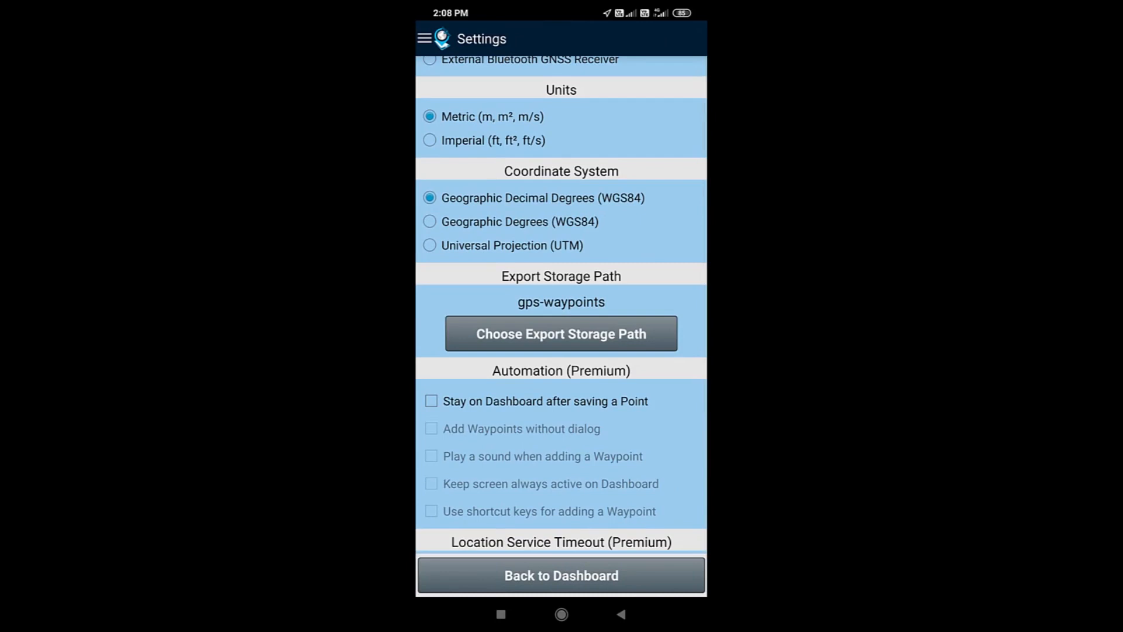
scroll(562, 304, "down", 8)
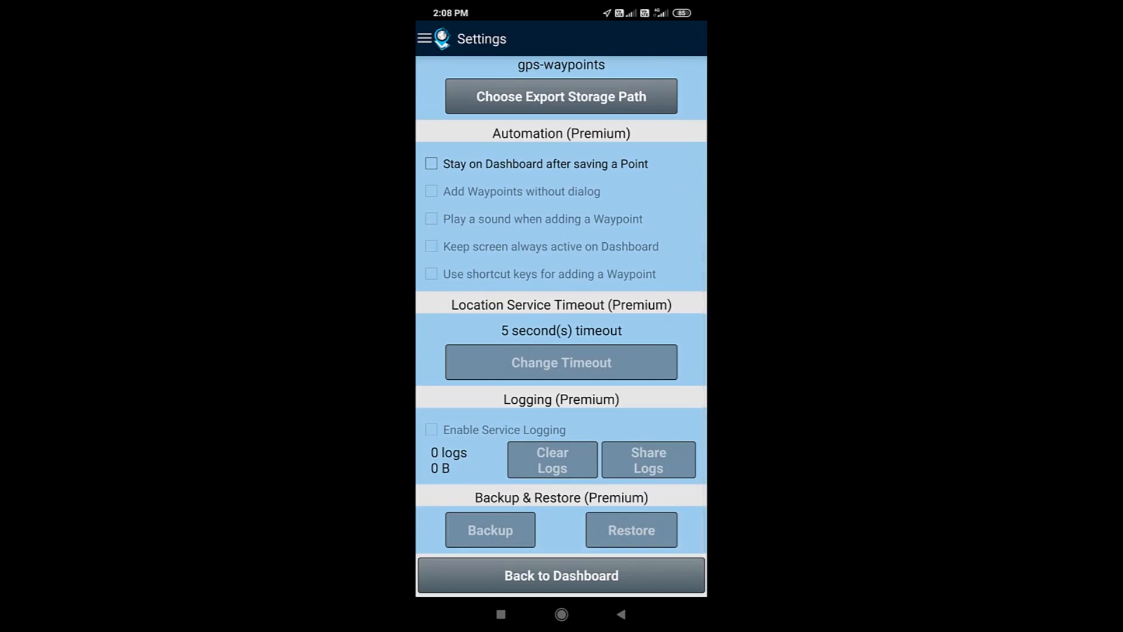
scroll(562, 305, "up", 10)
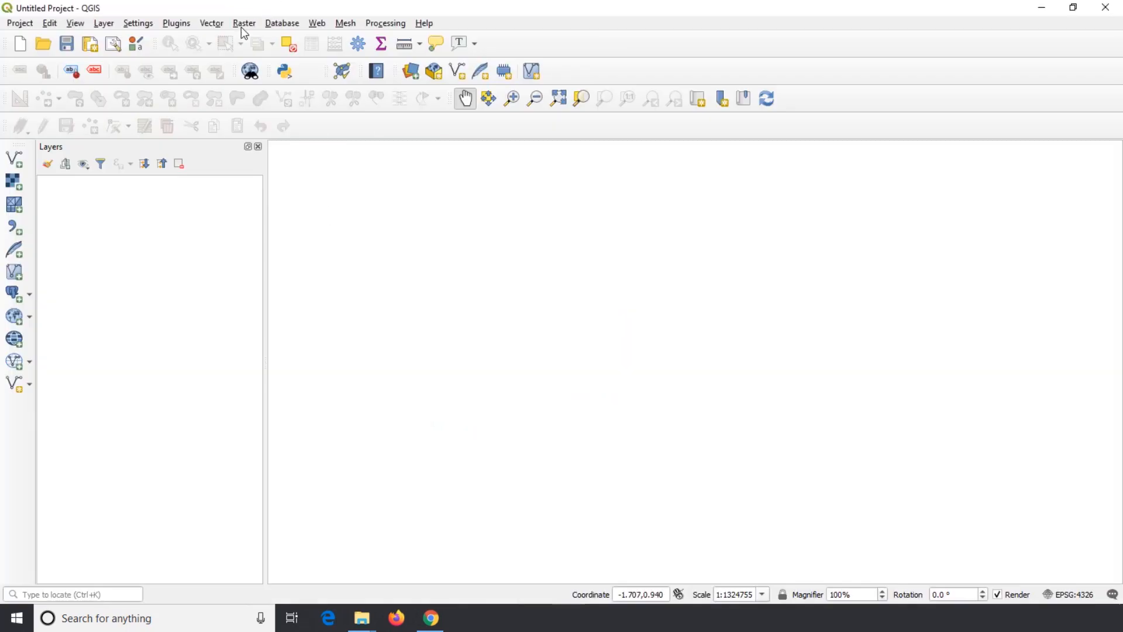
- In QGIS, open the Georeferencer and load the raster Mysore_Words.jpg from the Mysore City folder
left_click(243, 24)
left_click(275, 70)
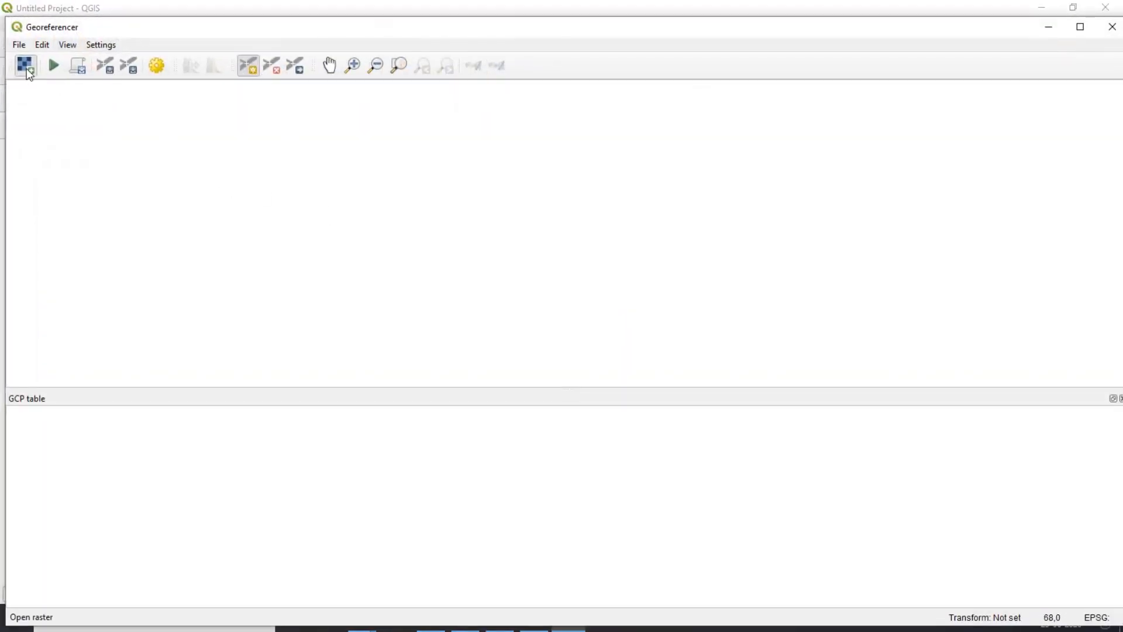
left_click(26, 66)
left_click(260, 160)
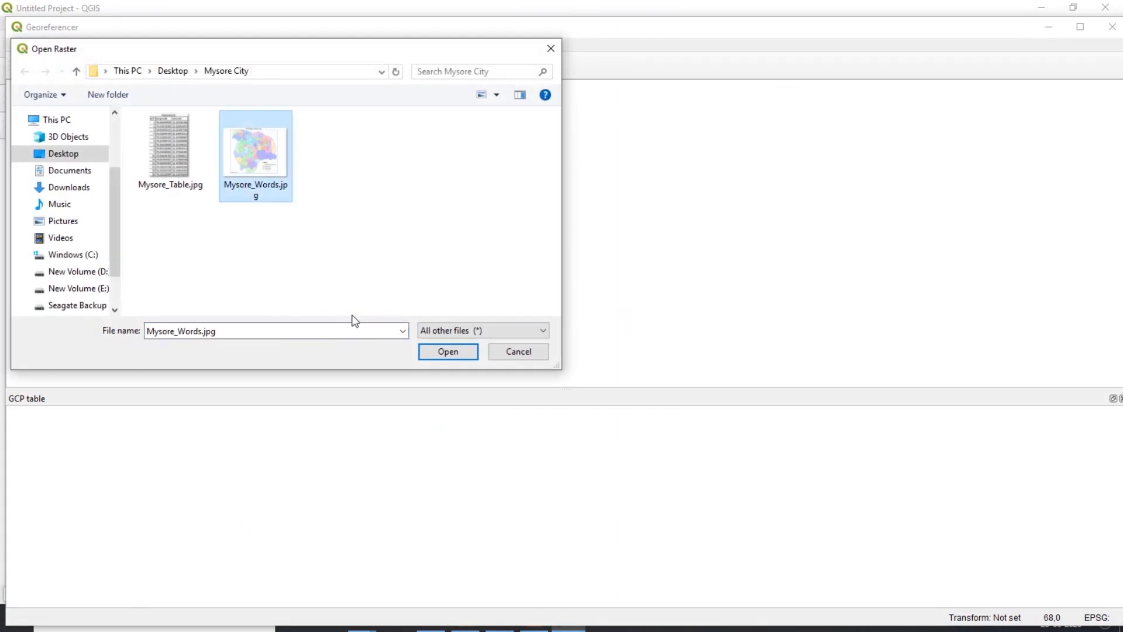
left_click(450, 353)
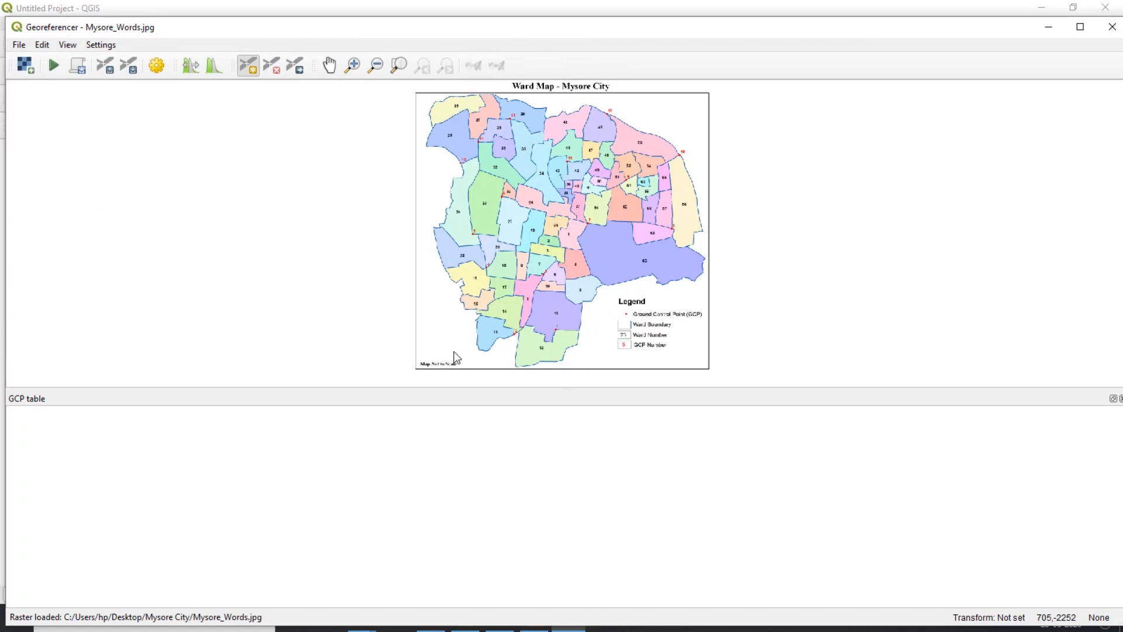
- Add a ground control point at the map's red marker 1 with X 76.648849050 and Y 12.267386148
left_click(353, 64)
left_click_drag(532, 303, 586, 354)
left_click_drag(443, 142, 651, 330)
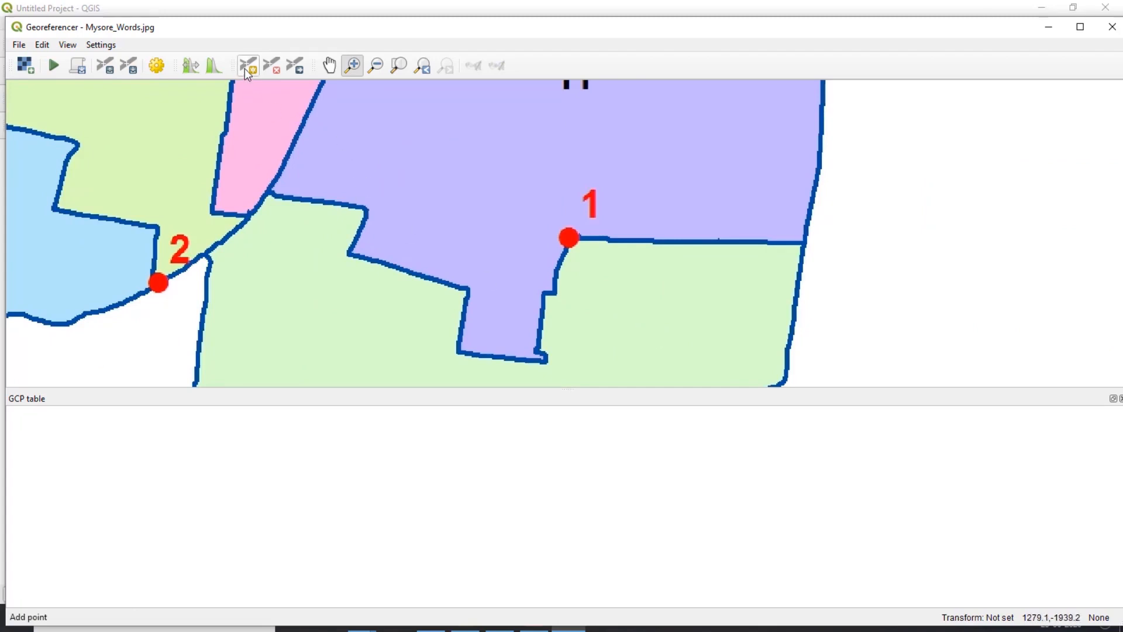
double_click(237, 27)
left_click(36, 23)
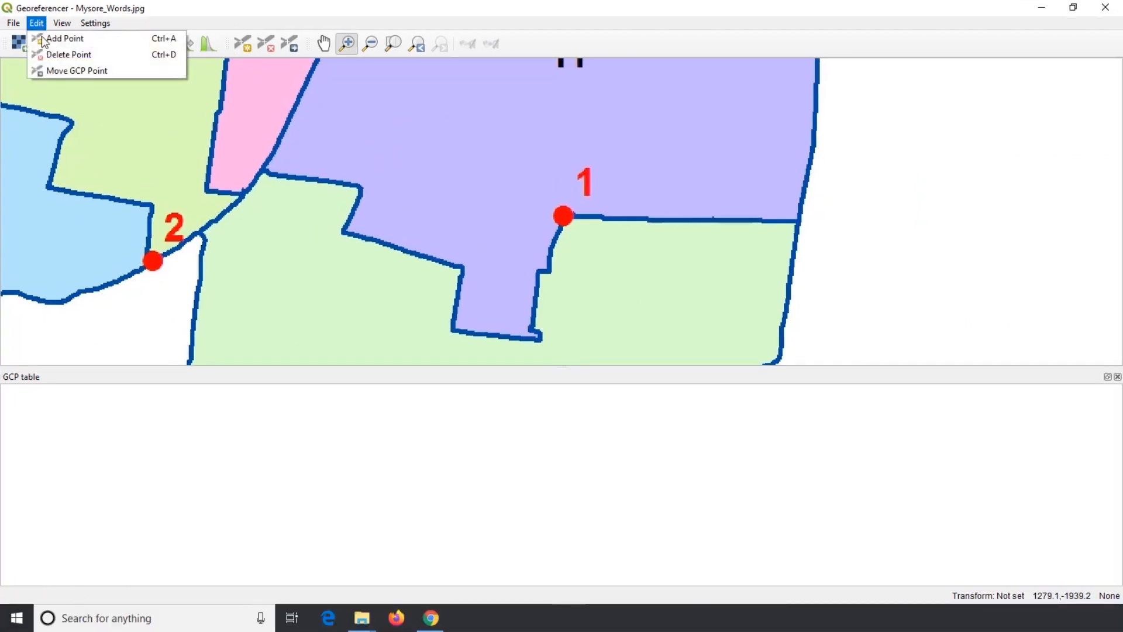
left_click(64, 39)
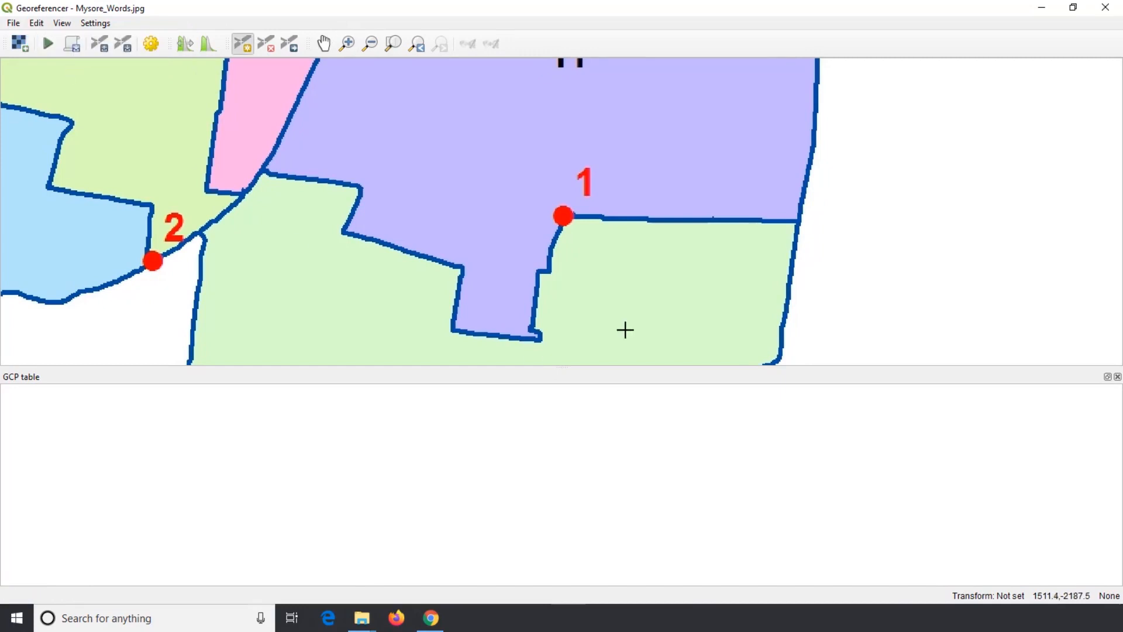
left_click(563, 215)
left_click(504, 371)
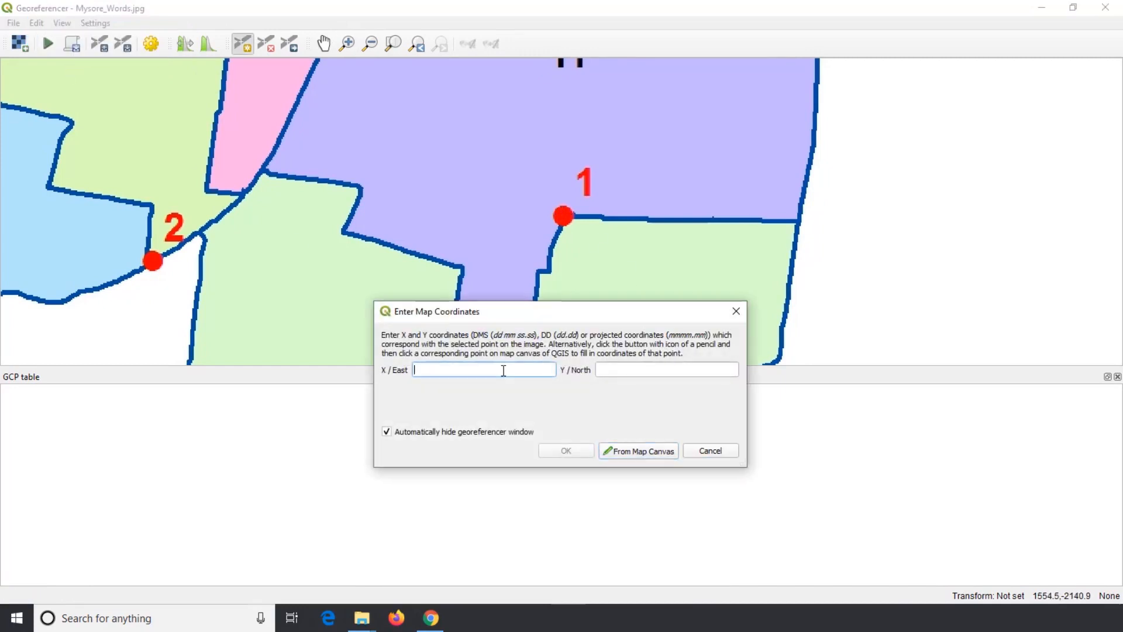
type("76.648849050")
key("Tab")
type("12.")
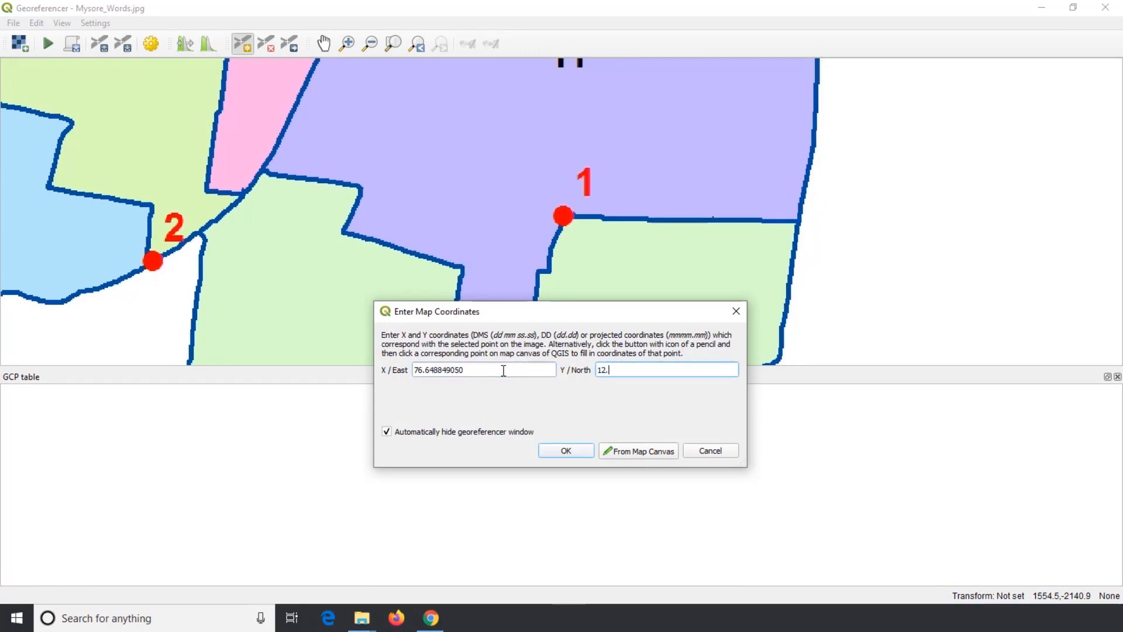
type("267386148")
key("Return")
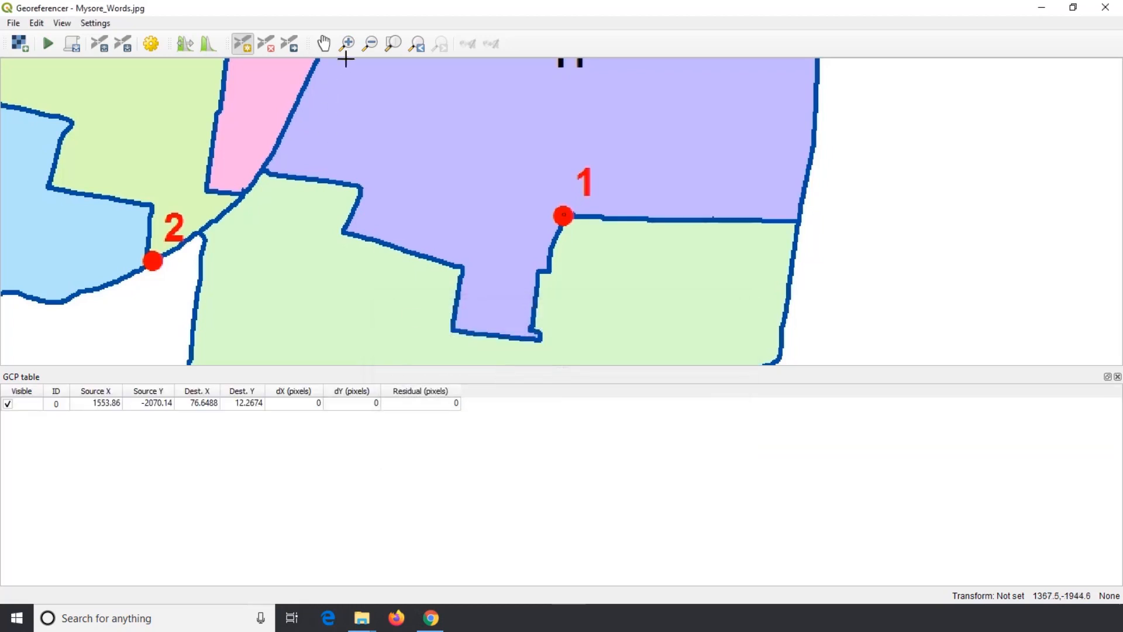
- Add a ground control point at the map's red marker 12 with X 76.666959208 and Y 12.3478
left_click(394, 43)
left_click(351, 45)
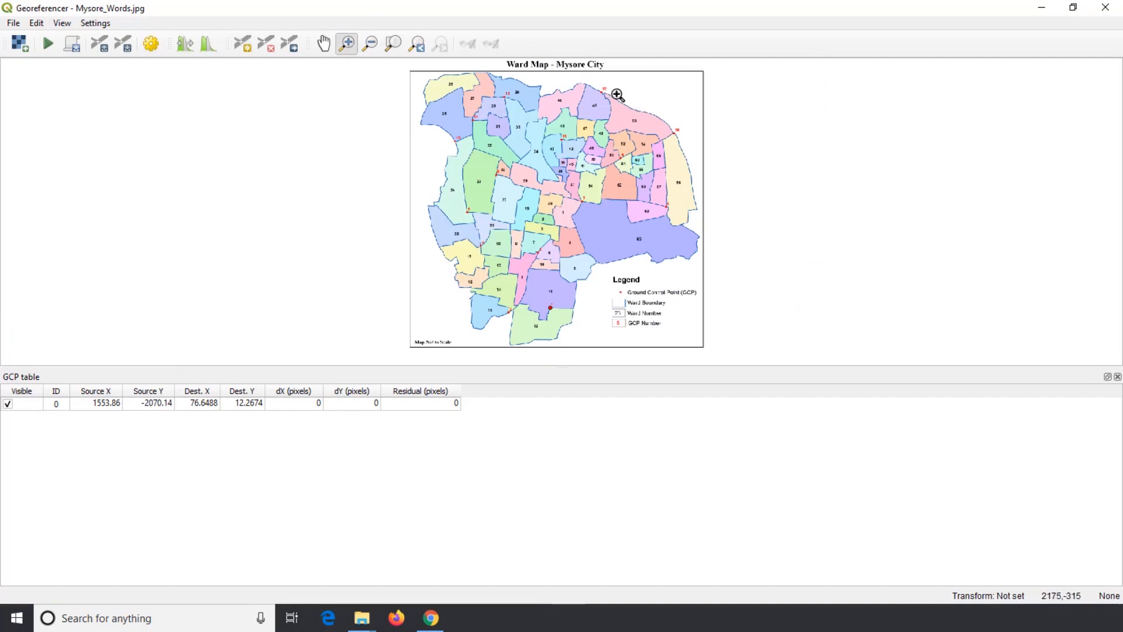
left_click_drag(593, 81, 612, 105)
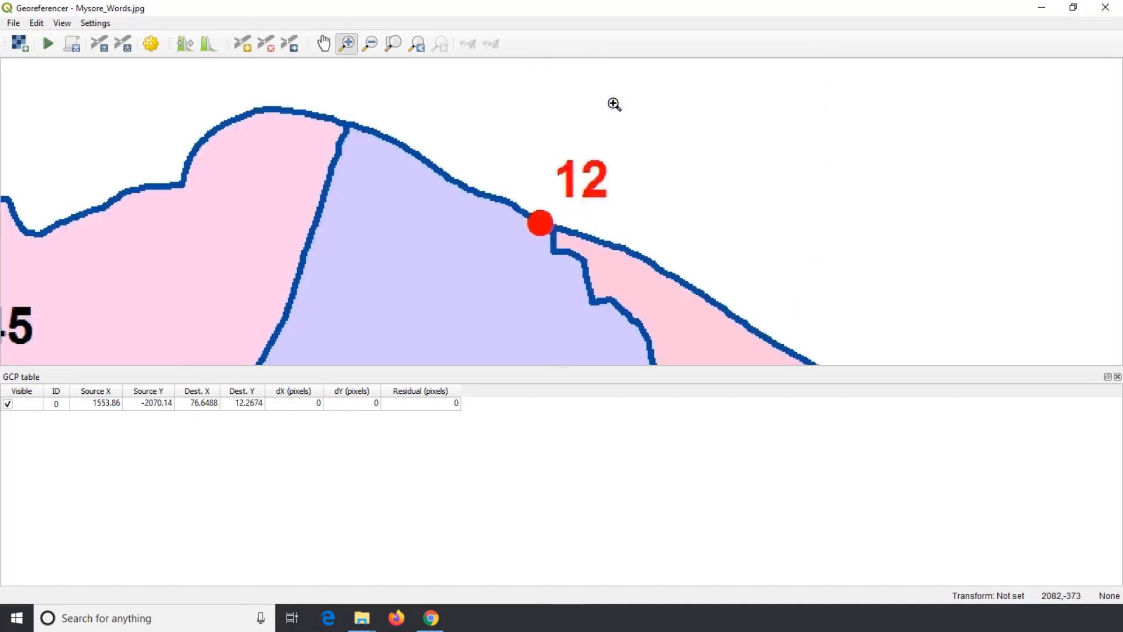
left_click(242, 44)
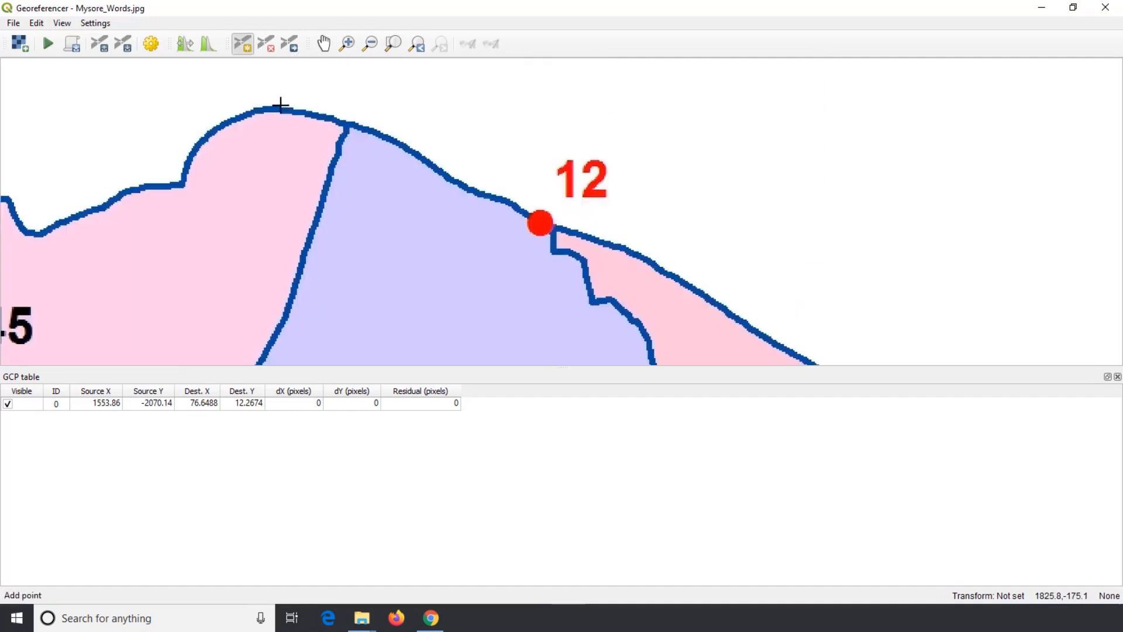
left_click(539, 222)
left_click(481, 372)
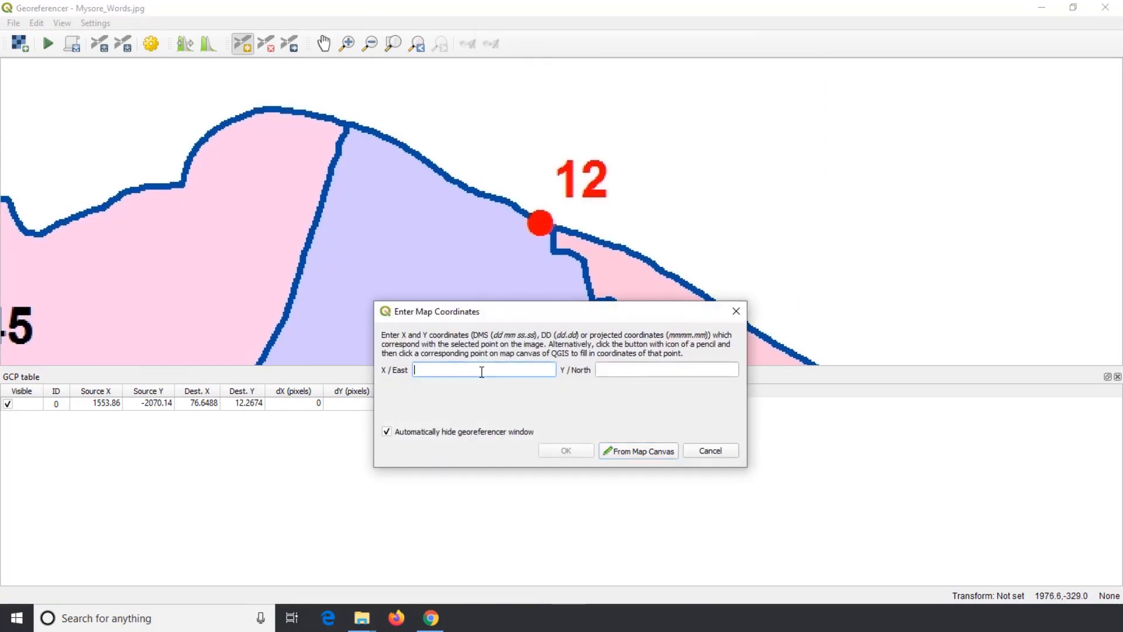
type("76.666959208")
key("Tab")
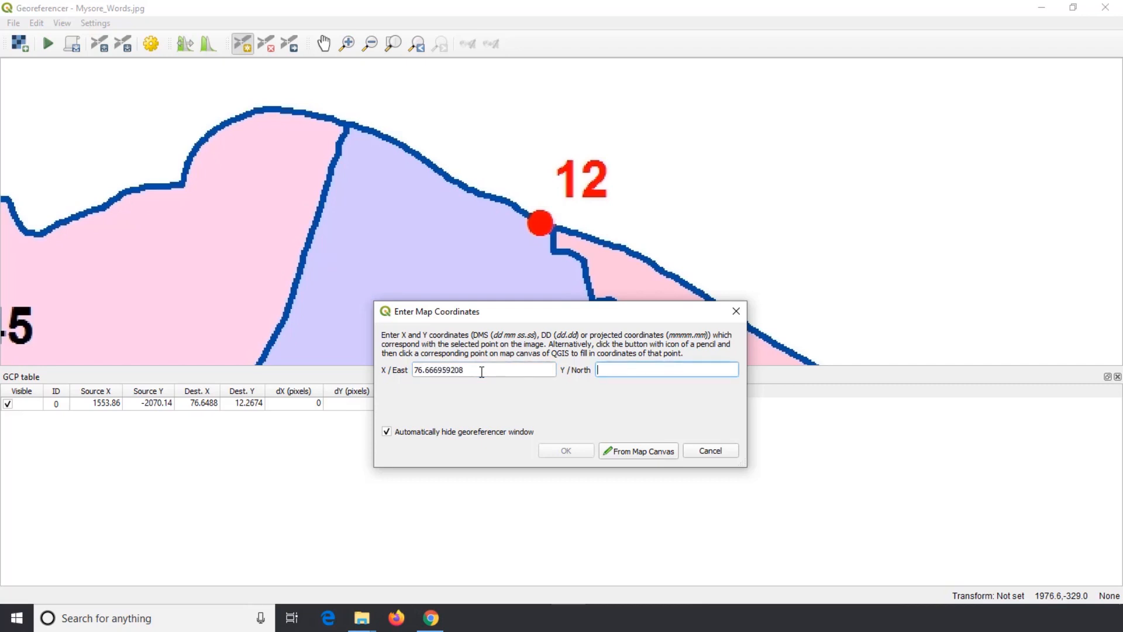
type("12.")
type("34")
type("780")
type("0000")
key("Return")
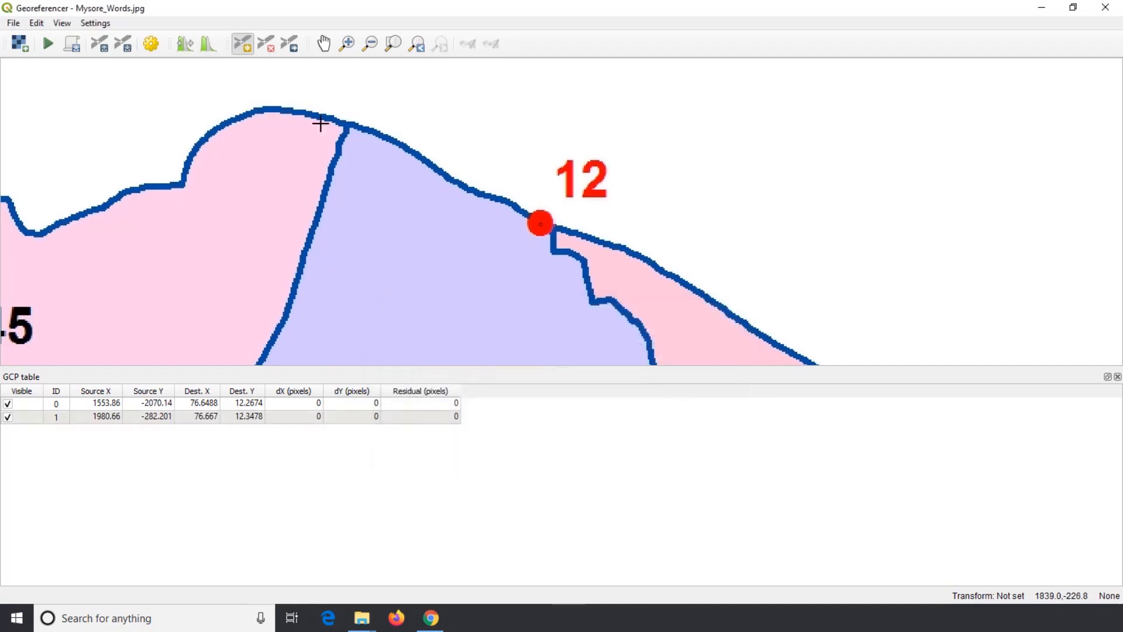
- Add a ground control point at the map's red marker 8 with X 76.692116262 and Y 12.30562331
left_click(393, 43)
left_click(348, 43)
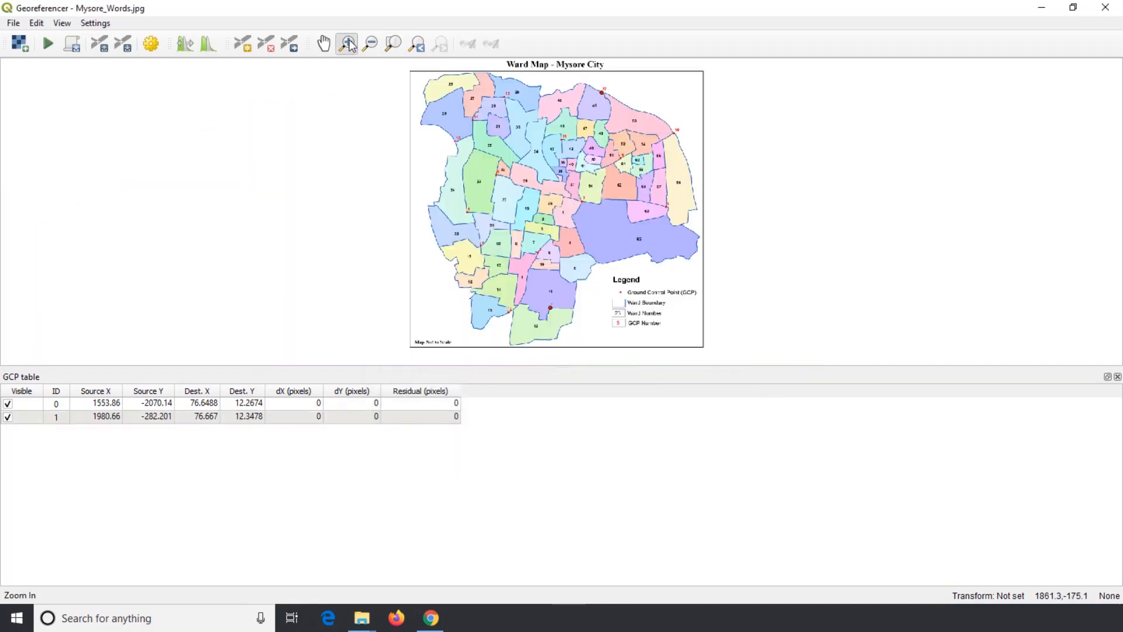
left_click_drag(675, 204, 679, 244)
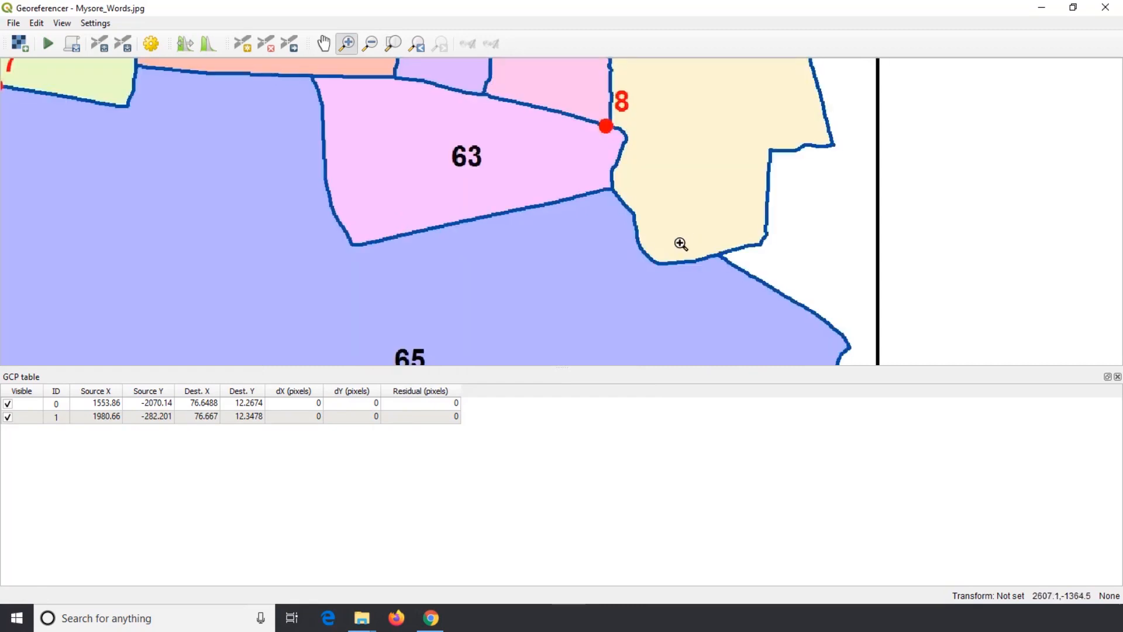
left_click_drag(572, 87, 673, 178)
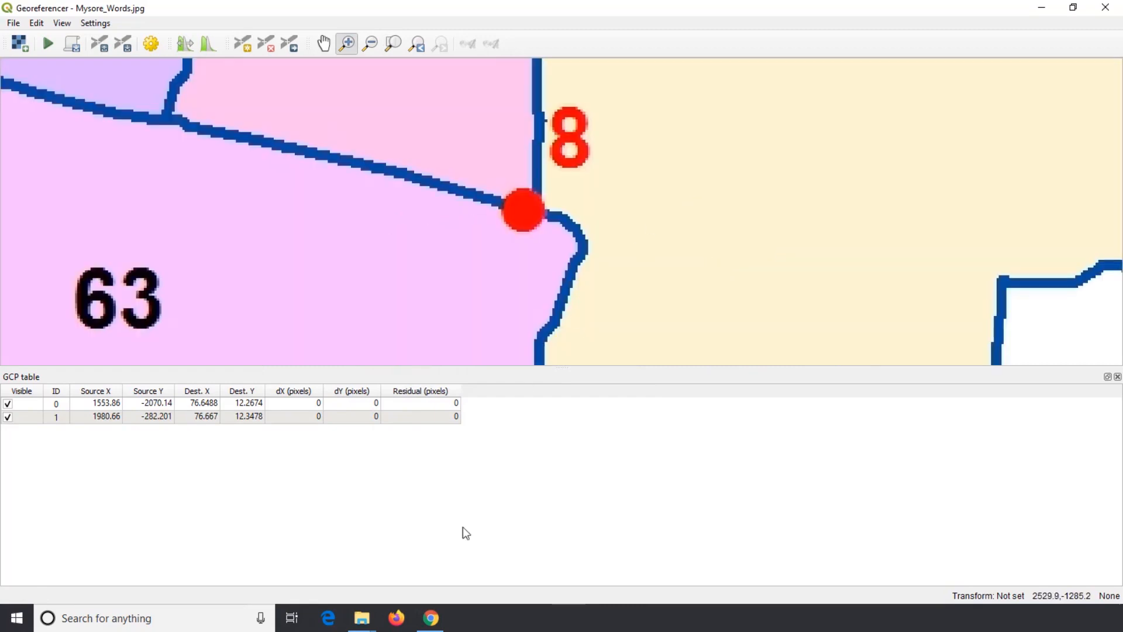
left_click(243, 44)
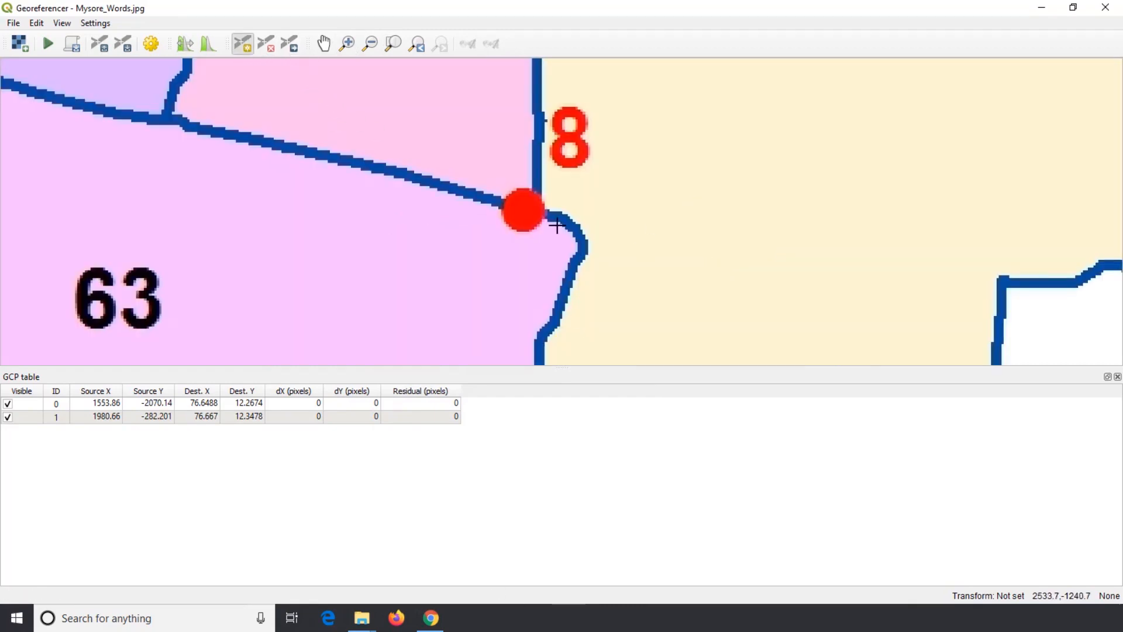
left_click(521, 209)
left_click(478, 375)
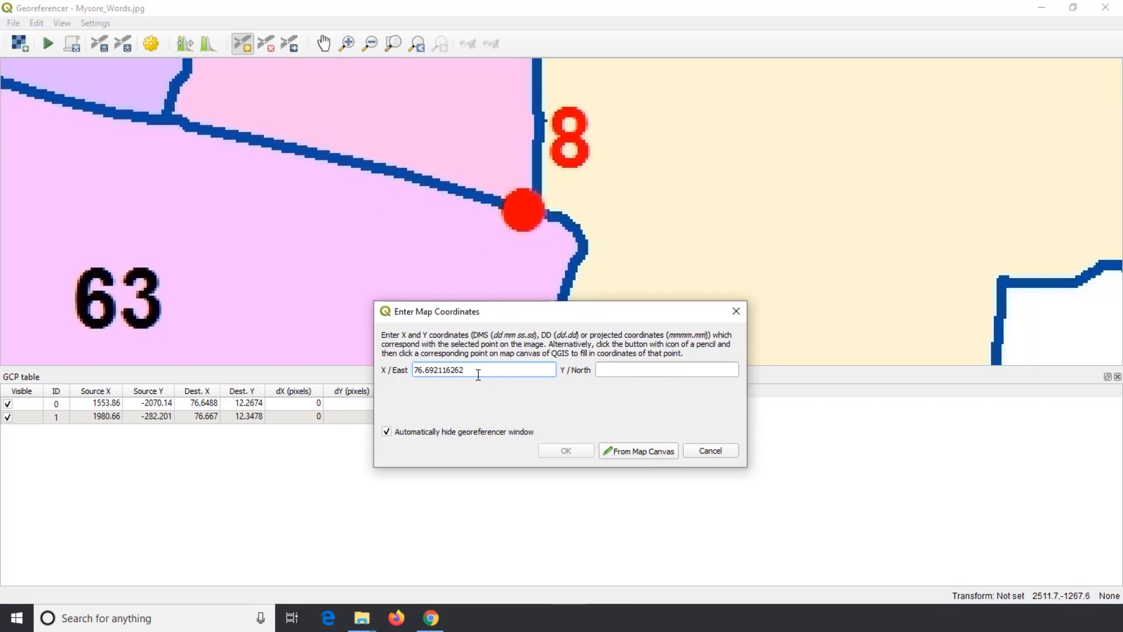
key("Tab")
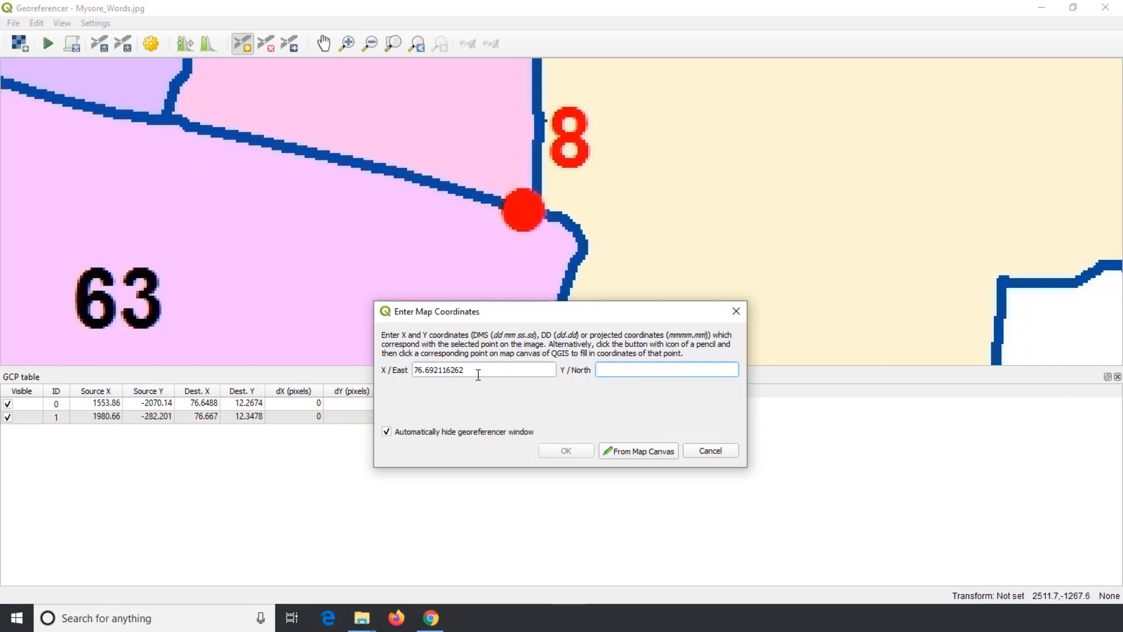
type("12.30562331")
key("Return")
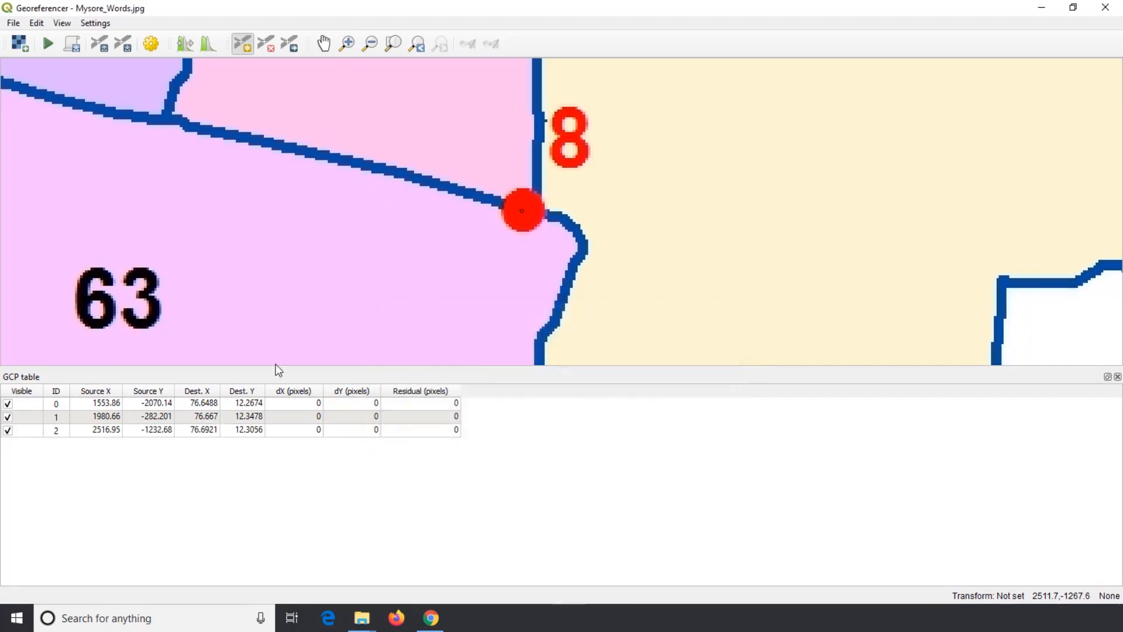
- Add a ground control point at the map's red marker 15 with X 76.611912984 and Y 12.32870524
left_click(393, 44)
left_click(347, 44)
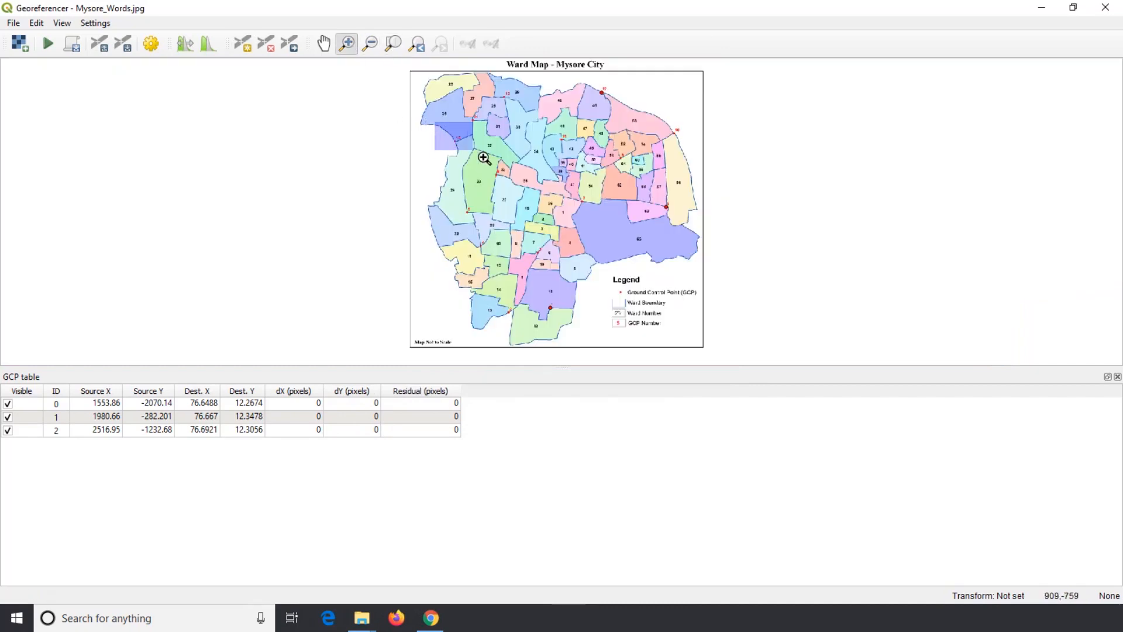
left_click_drag(483, 158, 485, 158)
left_click_drag(434, 125, 772, 387)
left_click(243, 44)
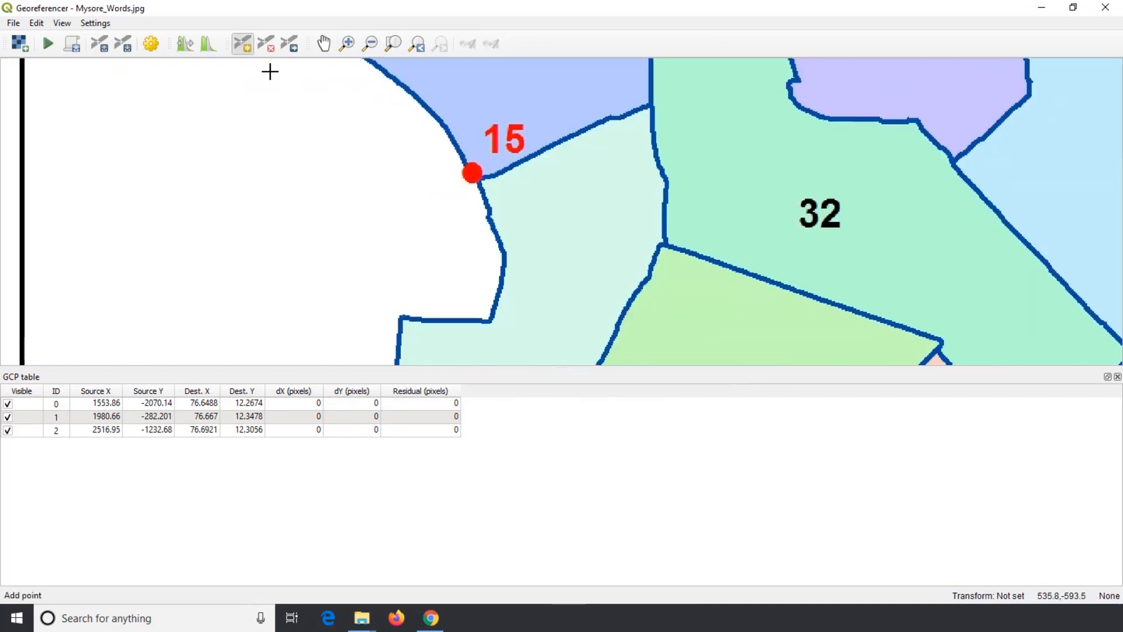
left_click(472, 173)
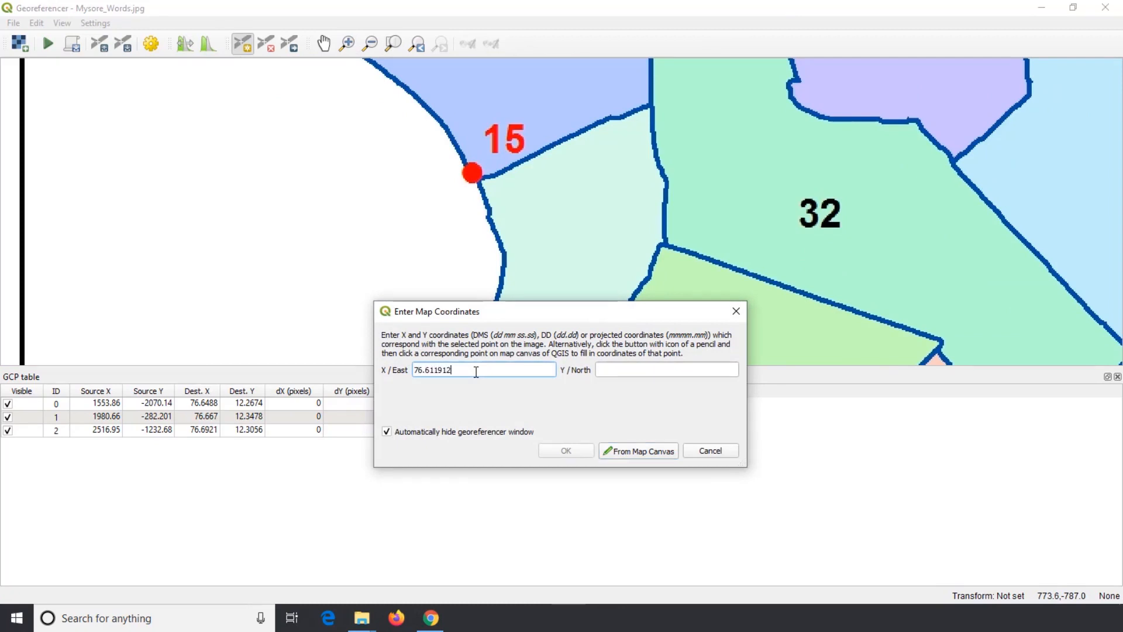
type("76.611912984")
key("Tab")
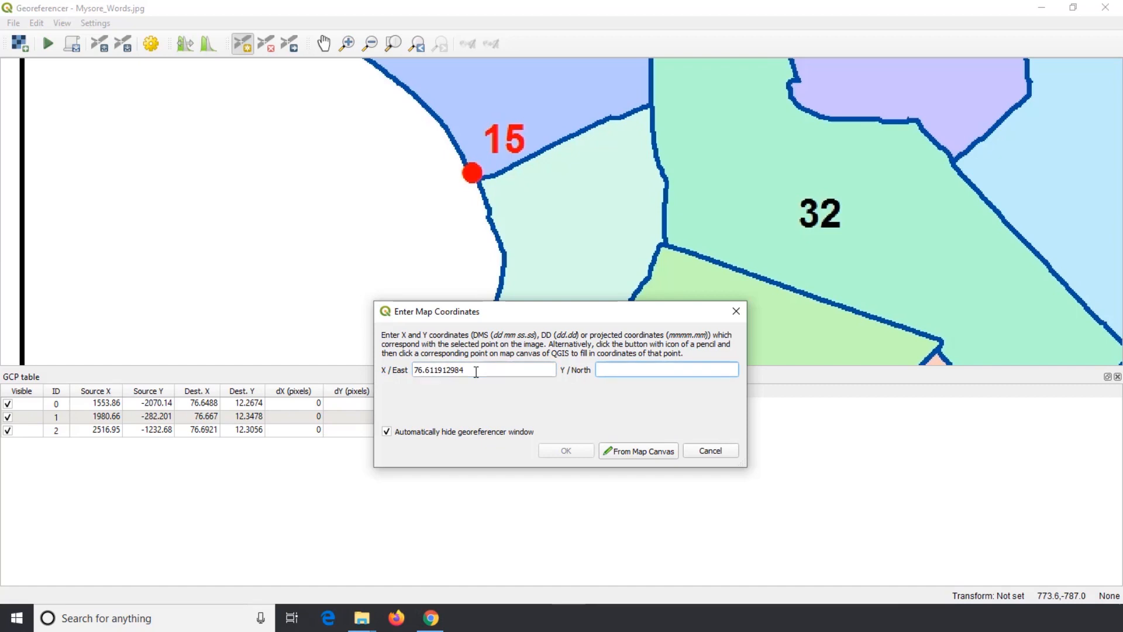
type("12.32870524")
key("Return")
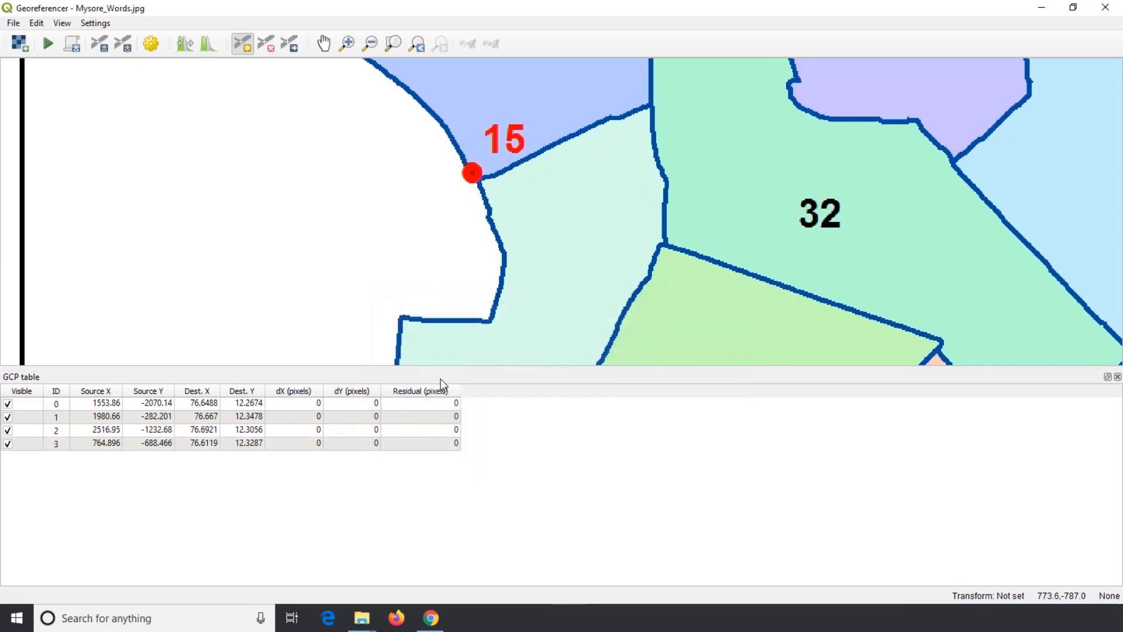
- Add a ground control point at the map's red marker 2 with X 76.6331721 and Y 12.2654
left_click(391, 45)
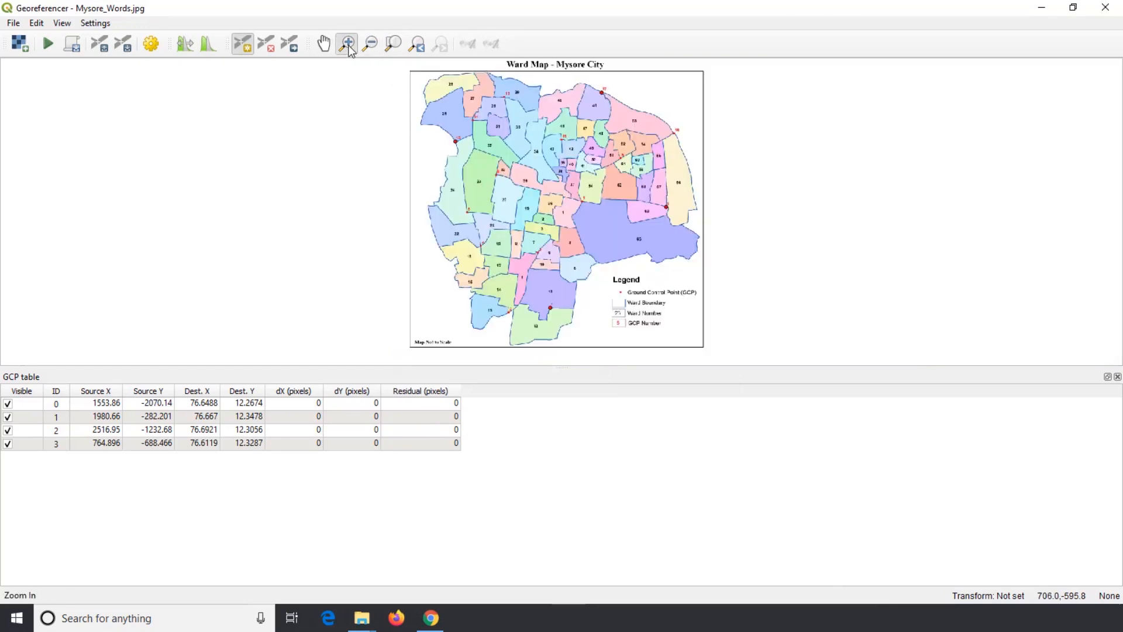
left_click(347, 44)
left_click_drag(528, 318, 529, 319)
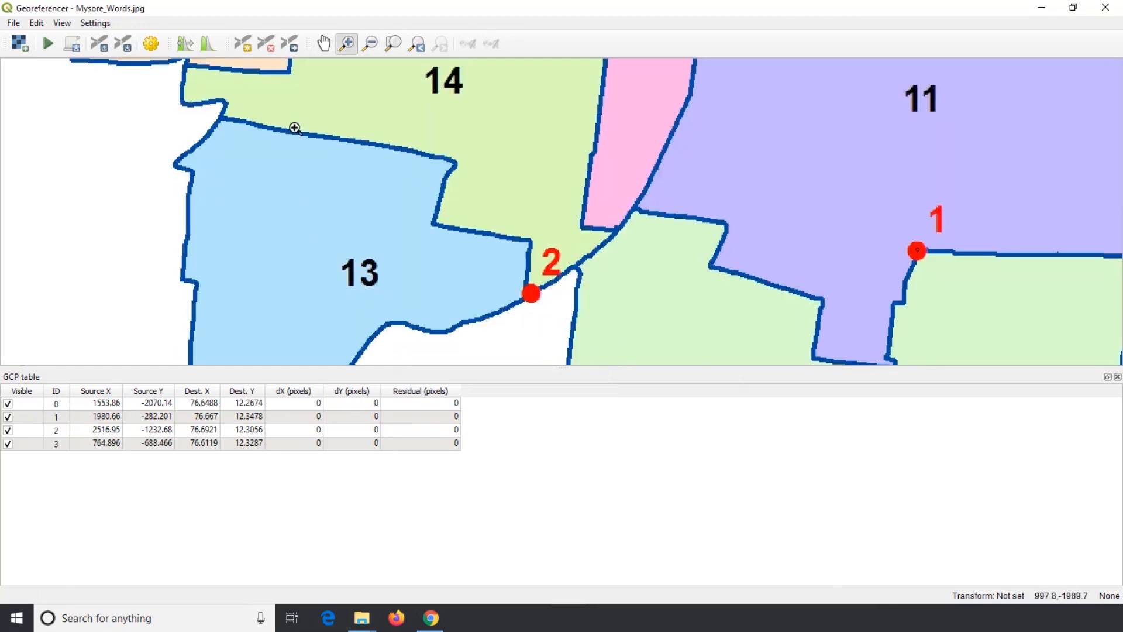
left_click(243, 44)
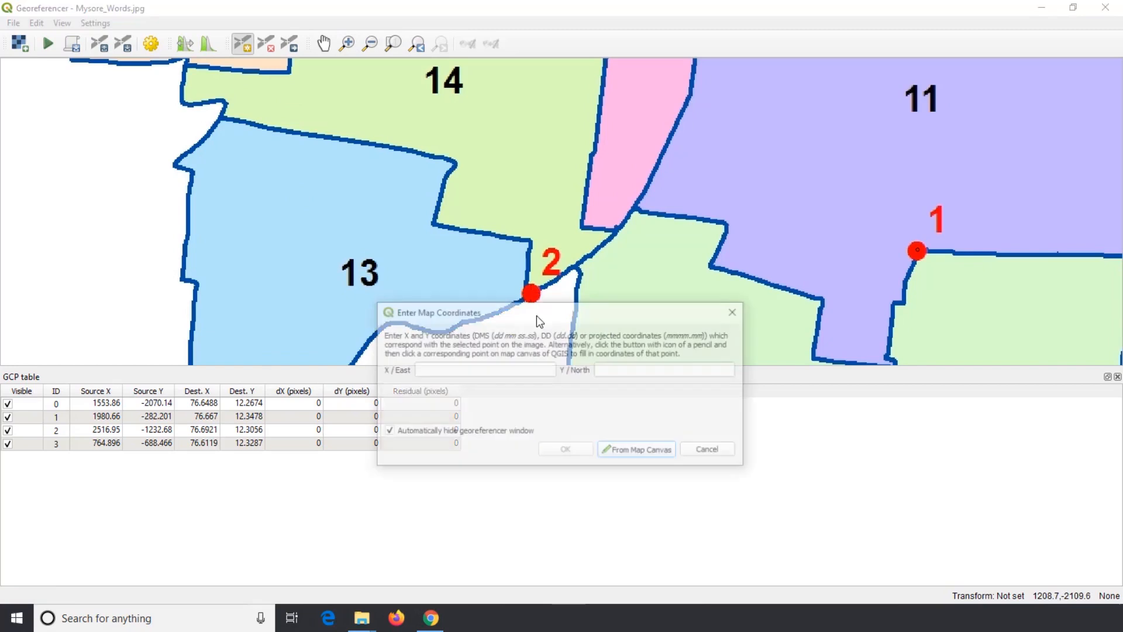
left_click(531, 292)
type("76.633202")
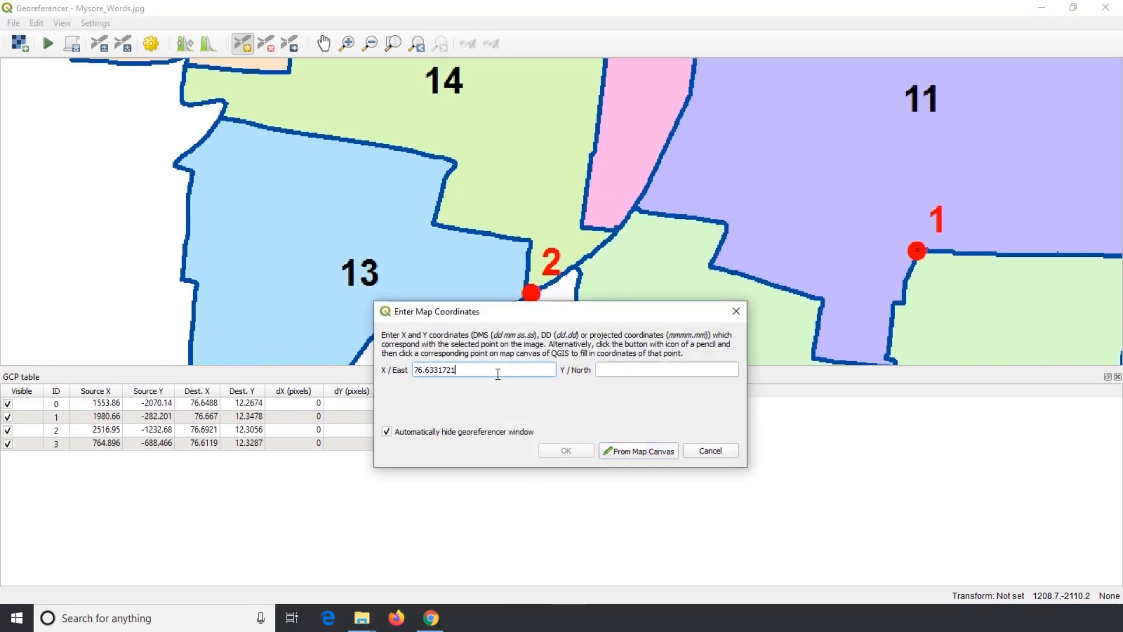
key("Tab")
type("12.265494")
key("Return")
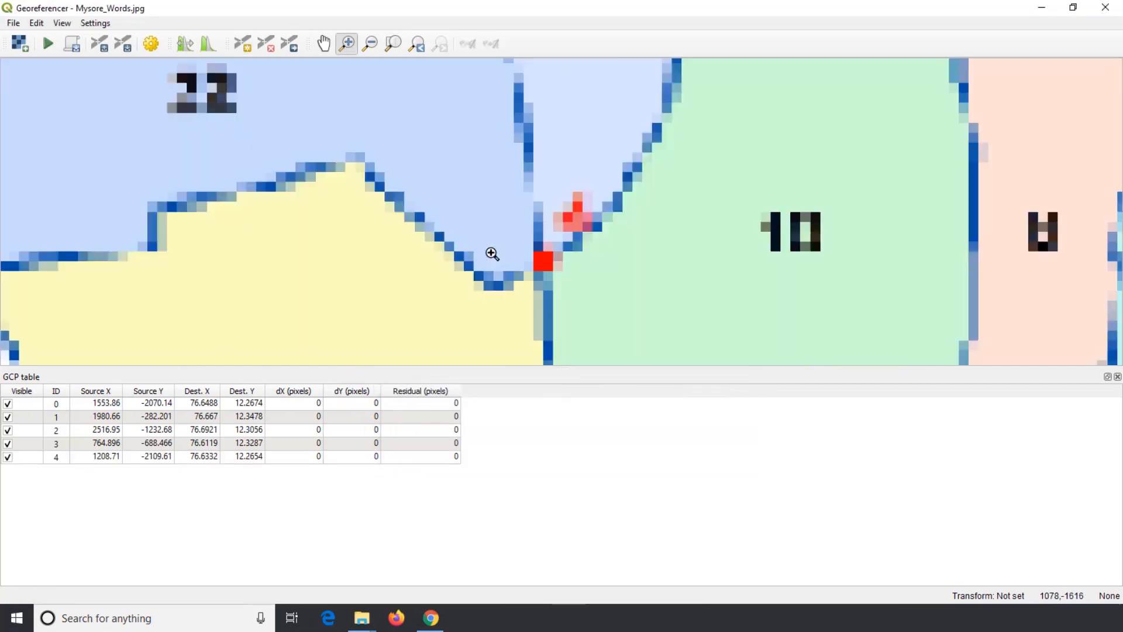
- Add a ground control point at the map's red marker 4 with X 76.622385724 and Y 12.29005
left_click(242, 44)
left_click(495, 362)
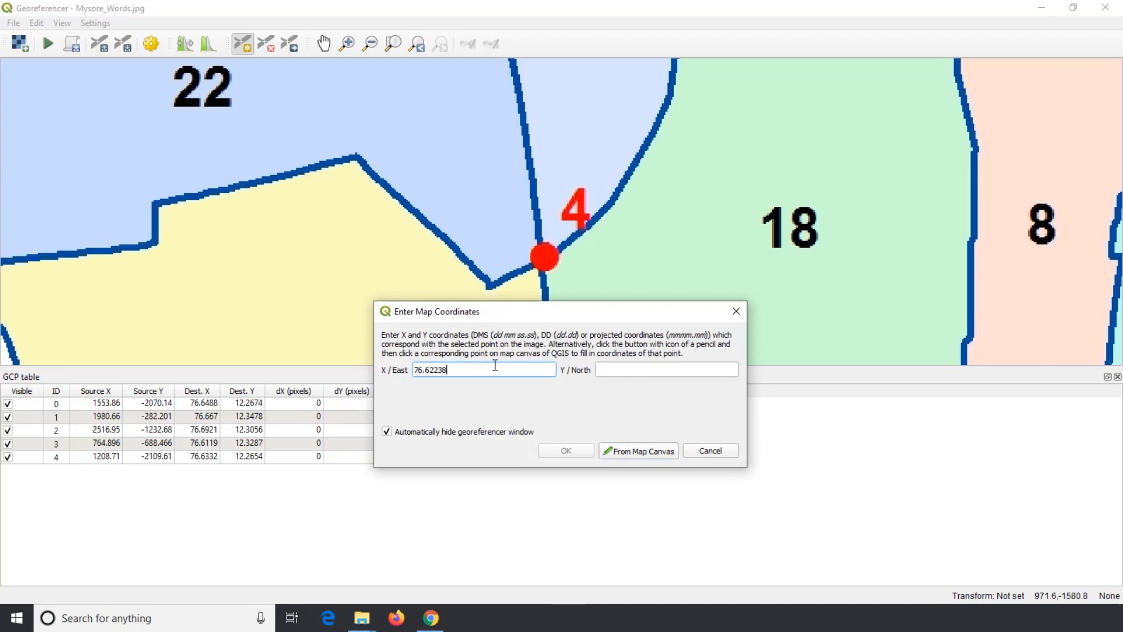
type("76.622385724")
key("Tab")
type("12.29008")
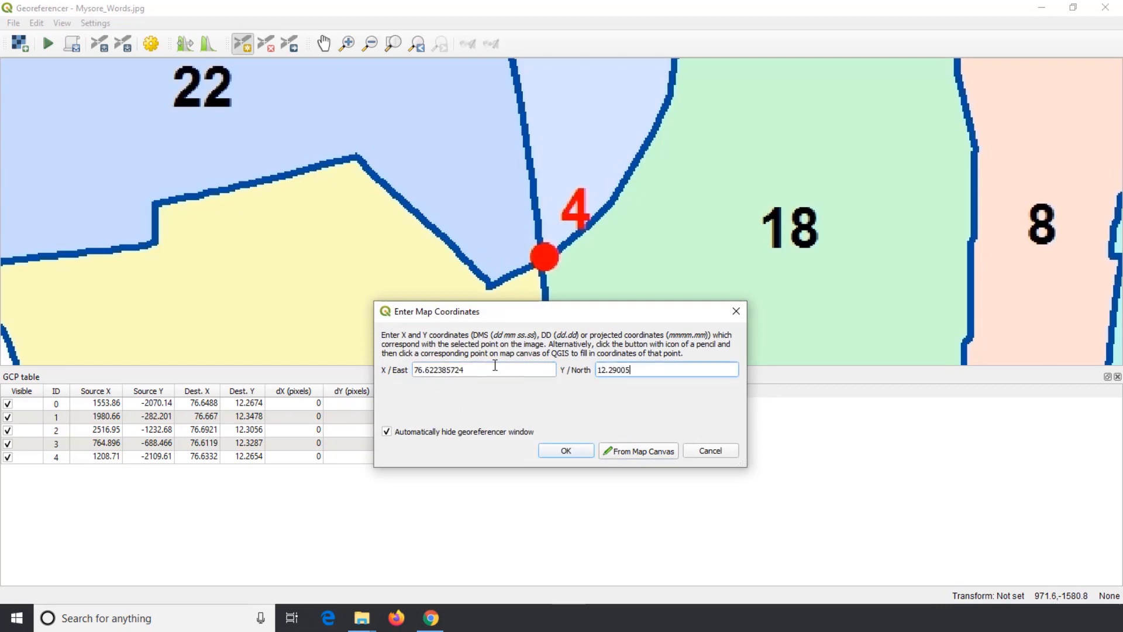
key("Return")
- Add a ground control point at the map's red marker 5 with X 76.616882196 and Y 12.302348407
left_click(393, 44)
left_click(347, 44)
left_click_drag(438, 196, 520, 263)
left_click_drag(470, 117, 564, 181)
left_click(243, 44)
left_click(477, 208)
left_click(494, 368)
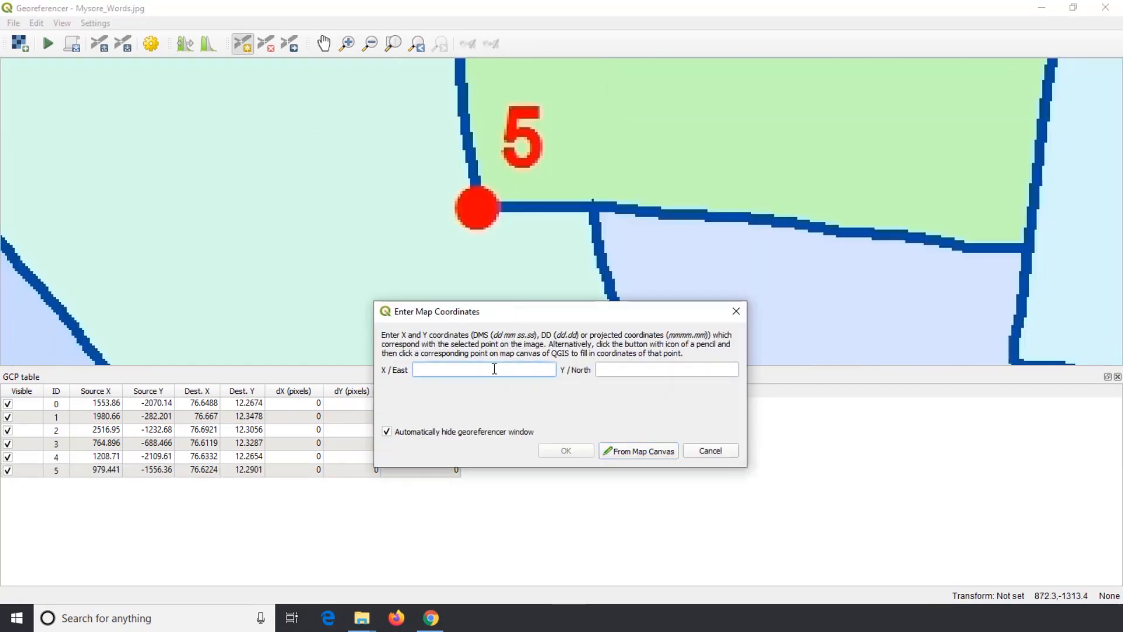
type("76.61688036")
key("Tab")
type("12.30234407")
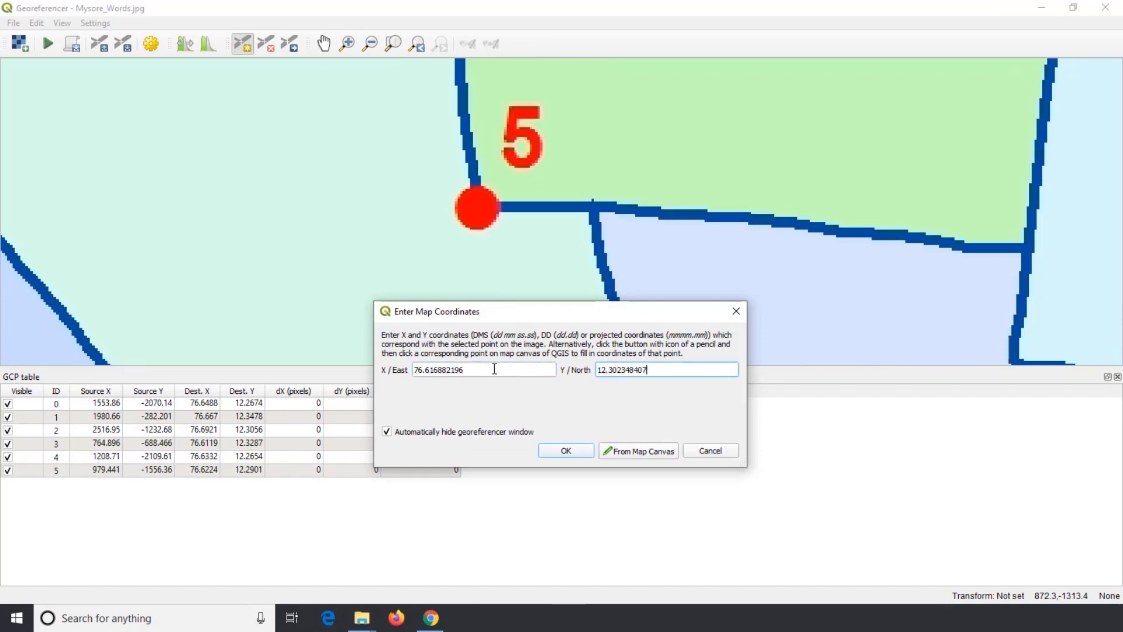
key("Return")
- Add a ground control point at the map's red marker 3 with X 76.644052212 and Y 12.2878
left_click(393, 44)
left_click(347, 43)
left_click_drag(506, 231, 579, 260)
left_click(243, 44)
left_click(495, 269)
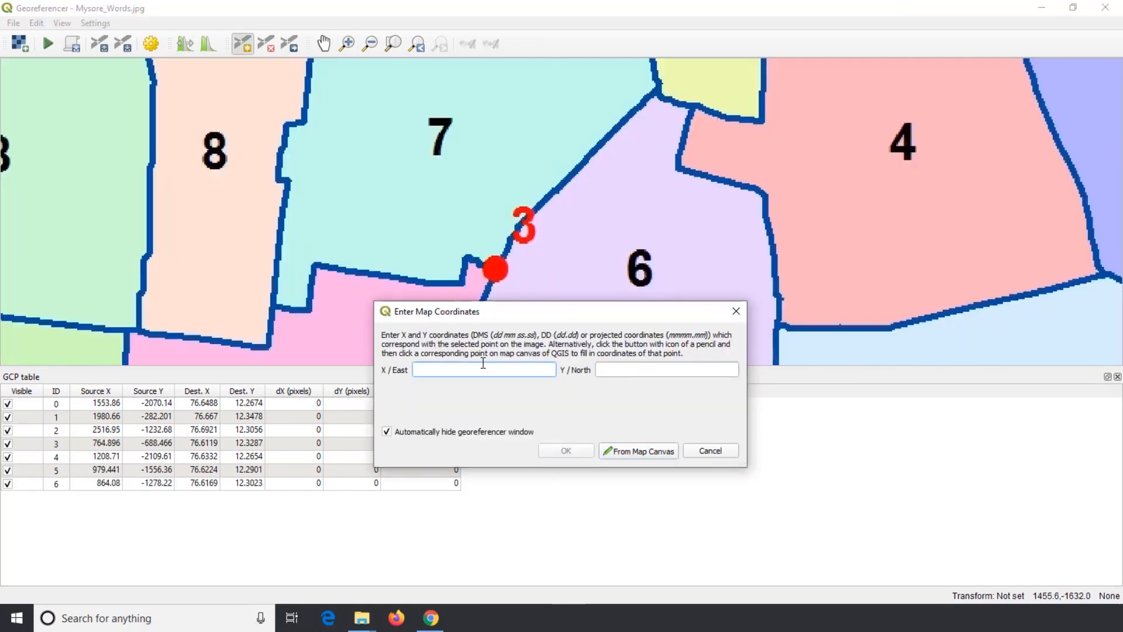
type("76.6441312")
key("Tab")
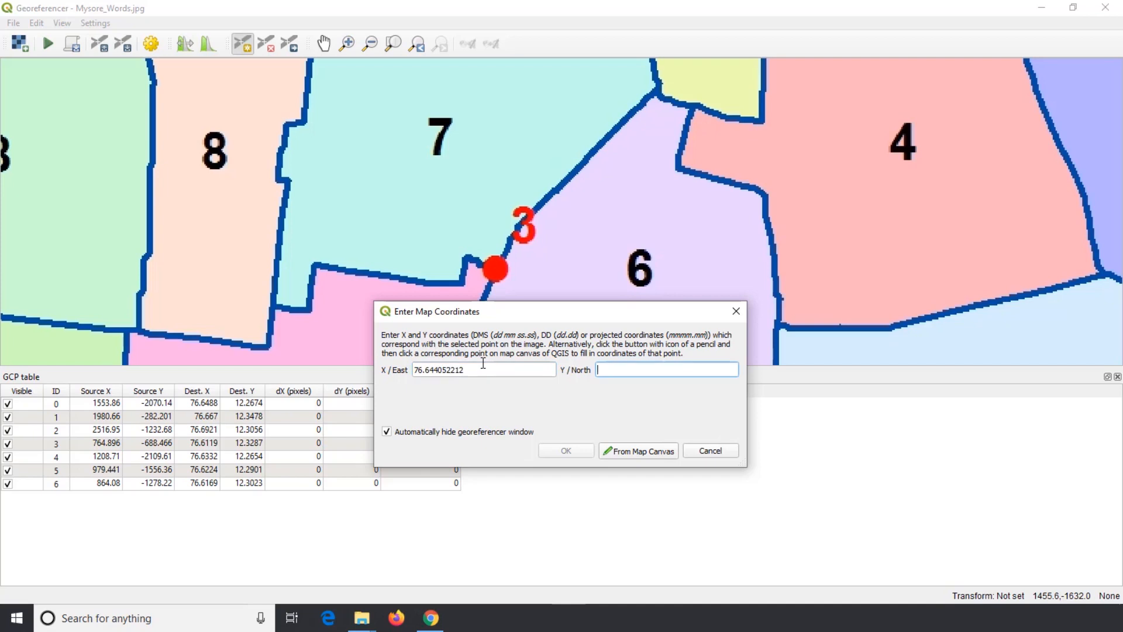
type("12.287873")
key("Return")
- Add a ground control point at the map's red marker 6 with X 76.627669375 and Y 12.31649060
left_click(393, 44)
left_click(347, 44)
left_click_drag(468, 164, 544, 222)
left_click_drag(484, 100, 610, 253)
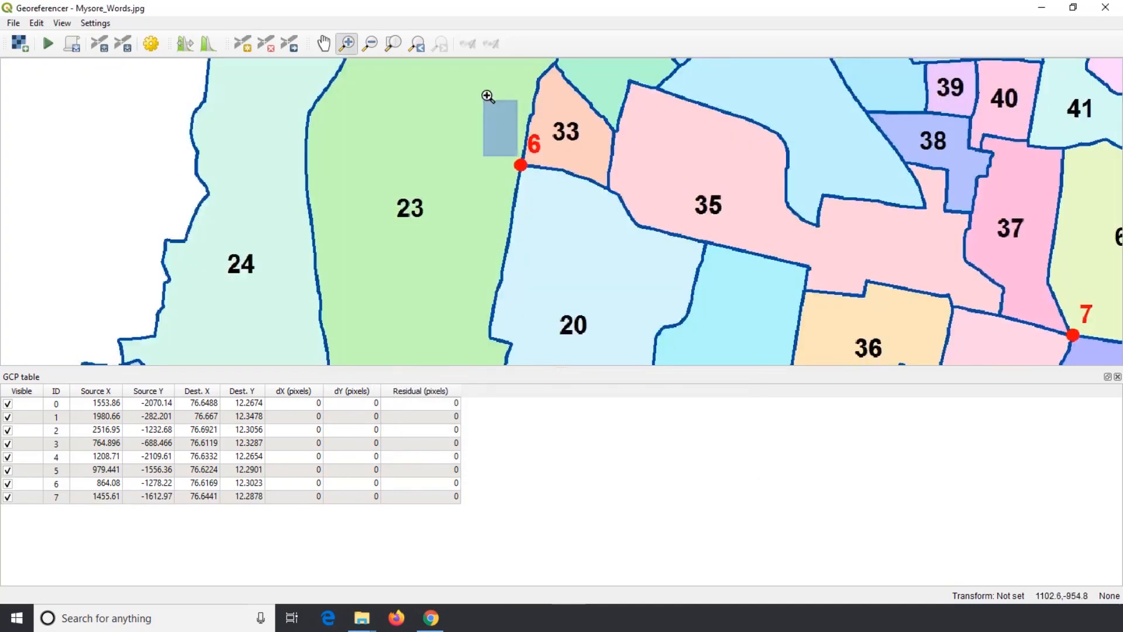
left_click(243, 44)
left_click(510, 189)
left_click(473, 371)
type("76.627669375")
key("Tab")
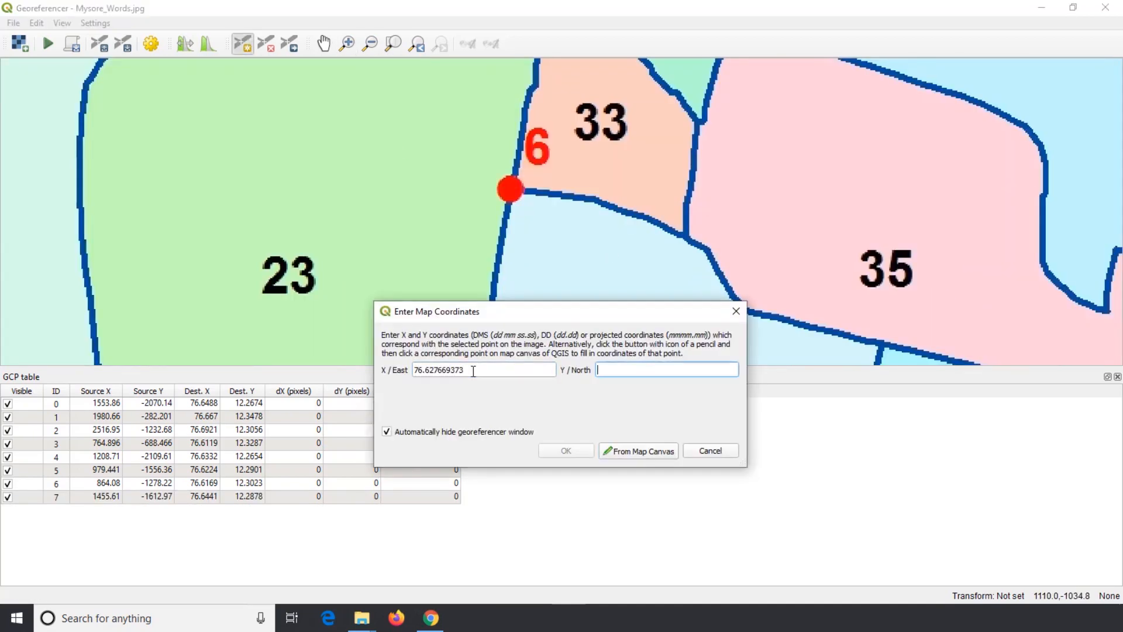
type("12.31649060")
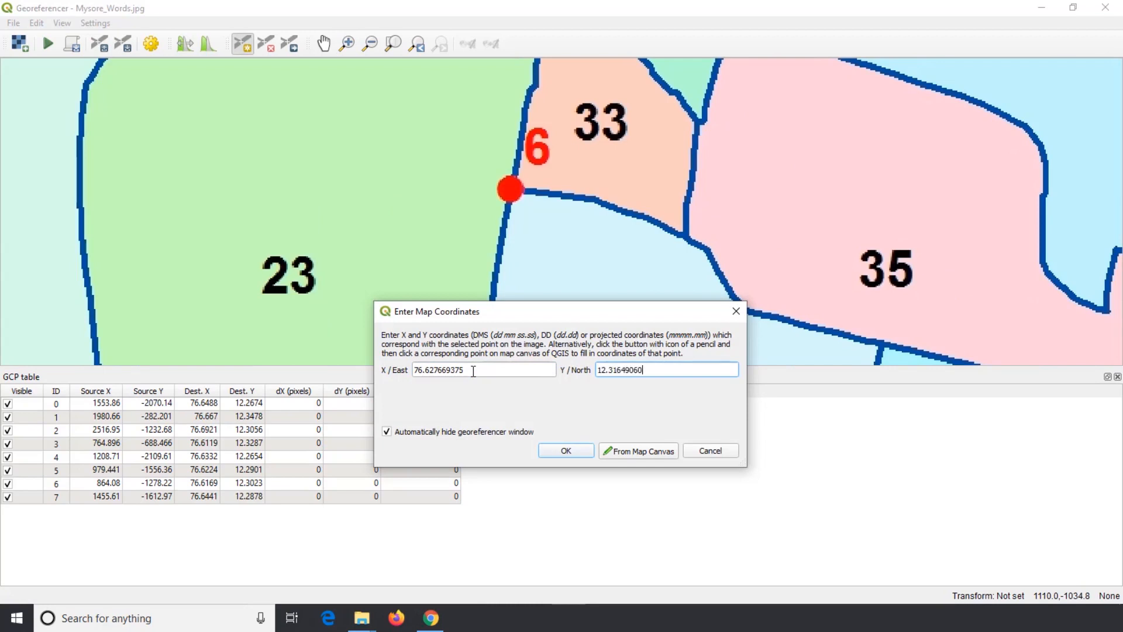
key("Return")
- Add a ground control point at the map's red marker 14 with X 76.618523934 and Y 12.3366
left_click(393, 44)
left_click(347, 44)
left_click_drag(456, 106, 521, 142)
left_click_drag(409, 212, 521, 308)
left_click(243, 44)
left_click(458, 241)
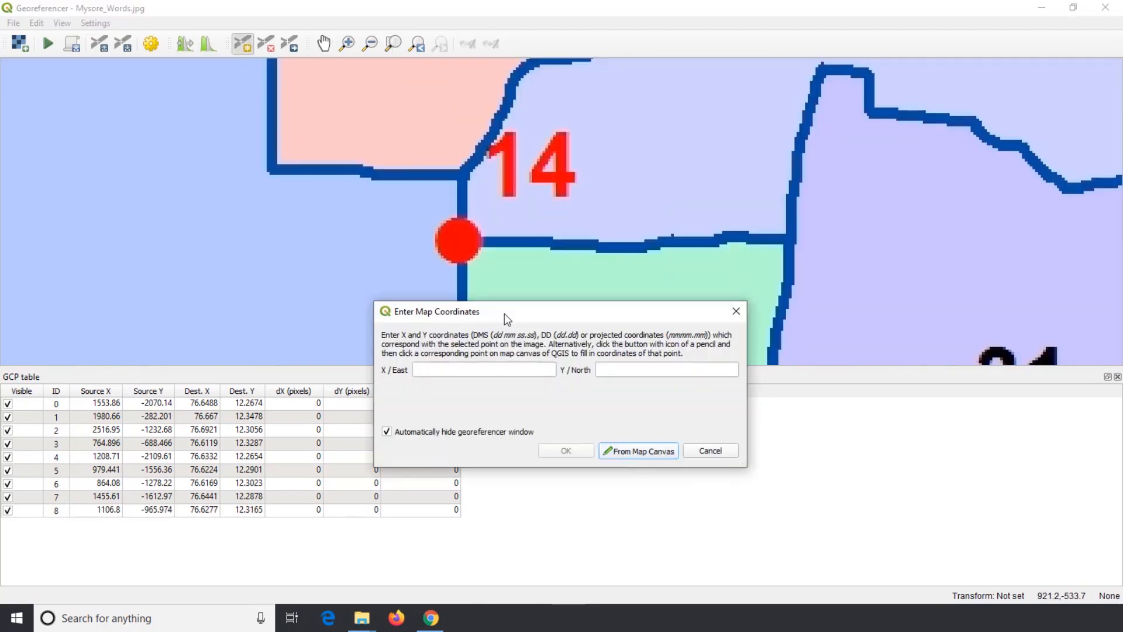
left_click(483, 367)
type("76.618523934")
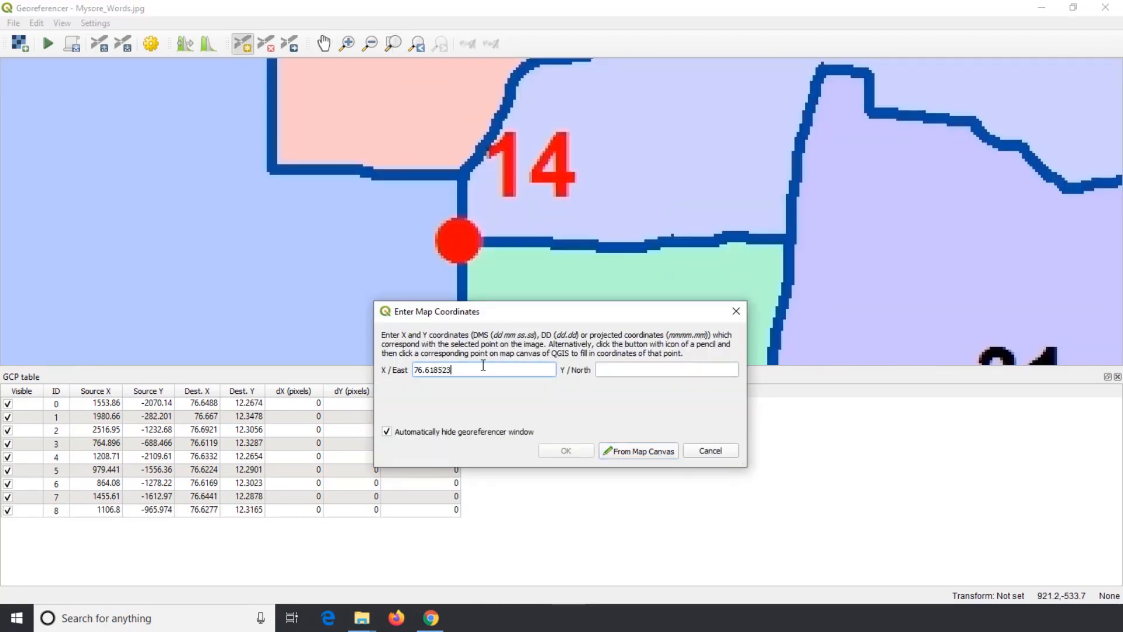
key("Tab")
type("12.3366")
key("Return")
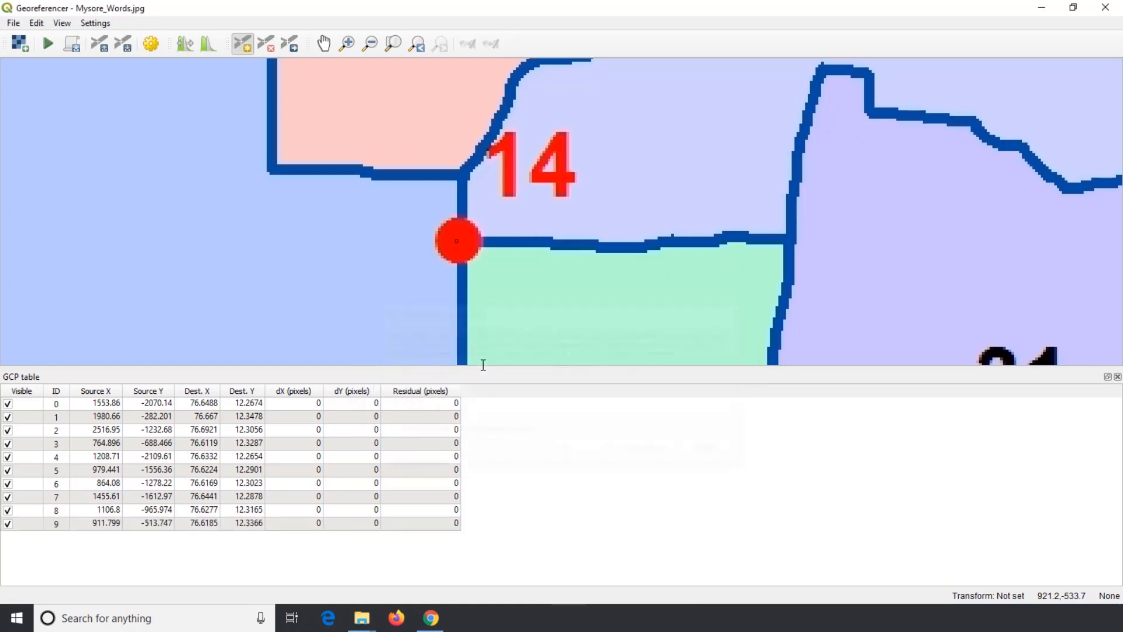
- Add a ground control point at the map's red marker 13 with X 76.630331570 and Y 12.345482
left_click(392, 45)
left_click(347, 43)
left_click_drag(465, 84, 545, 127)
left_click(243, 44)
left_click(450, 153)
left_click(474, 370)
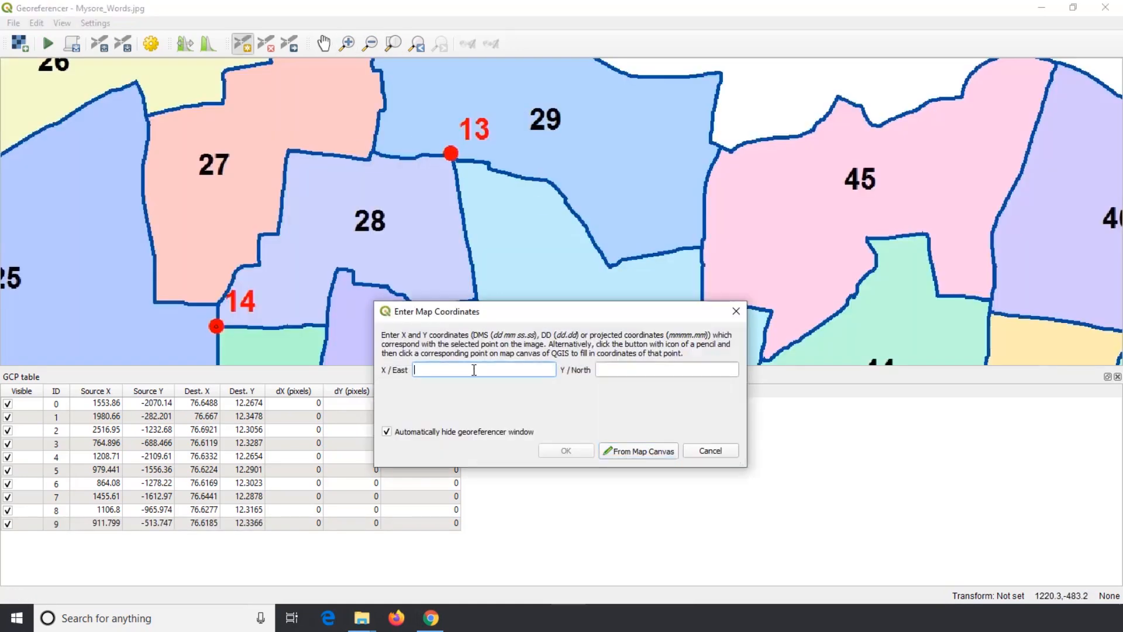
type("76.630332379")
key("Tab")
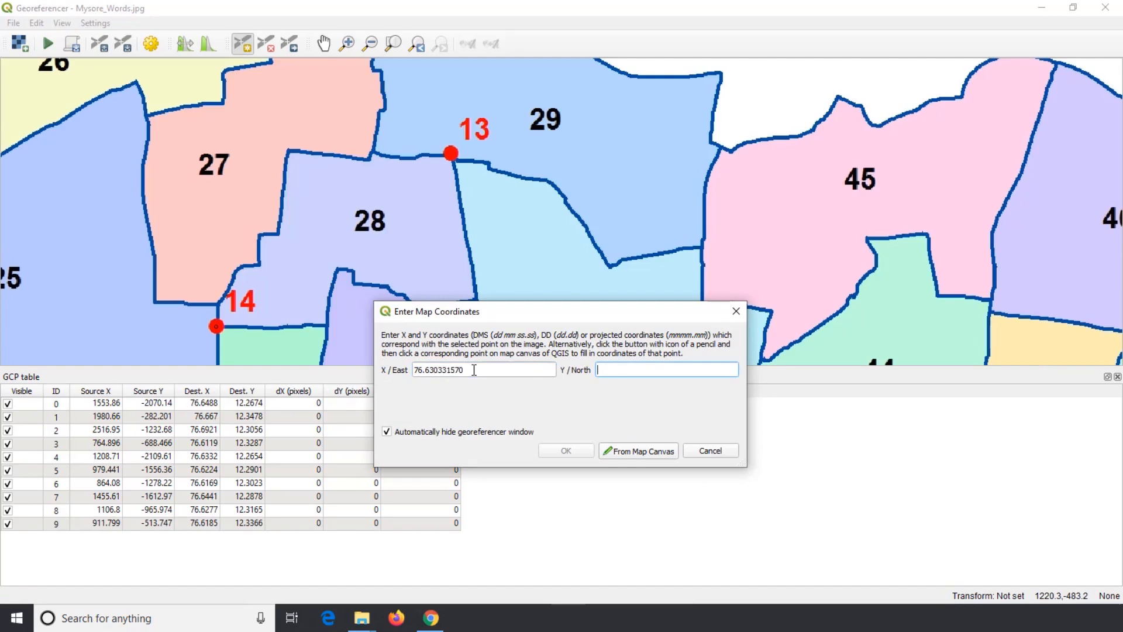
type("12.345482")
key("Return")
- Add a ground control point at the map's red marker 11 with X 76.6522 and Y 12.329998
left_click(323, 44)
left_click_drag(1063, 300, 661, 176)
left_click_drag(649, 228, 706, 96)
left_click(243, 44)
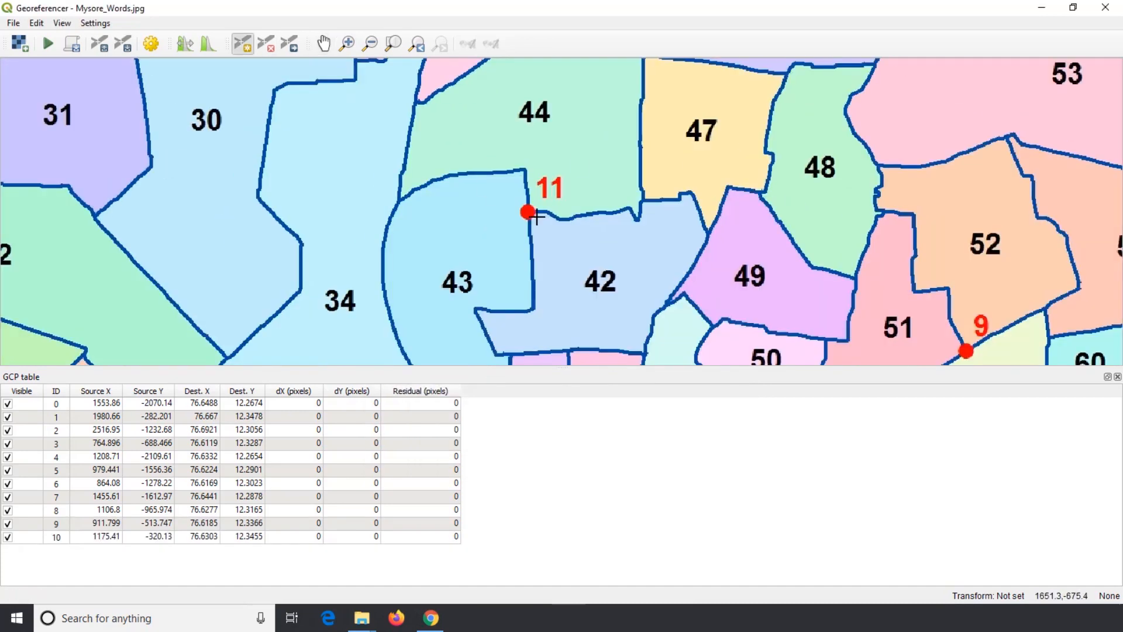
left_click(527, 212)
left_click(451, 370)
type("76.65219527")
key("Tab")
type("12.329998")
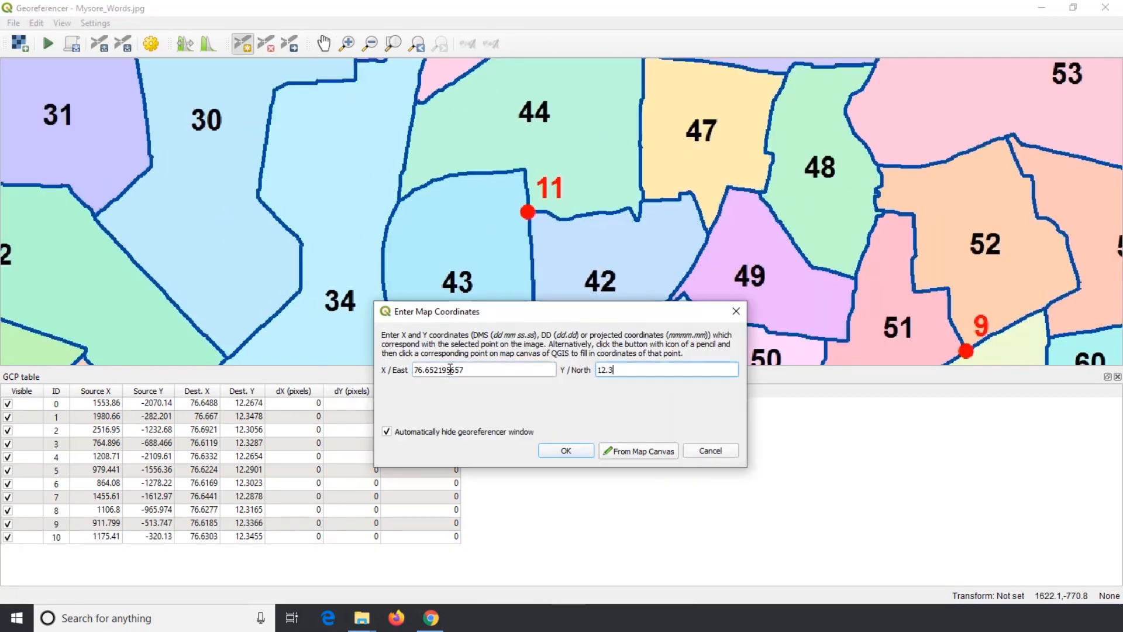
key("Return")
- Add a ground control point at the map's red marker 9 with X 76.6747 and Y 12.3233
left_click_drag(723, 236, 461, 156)
left_click(242, 44)
left_click(626, 245)
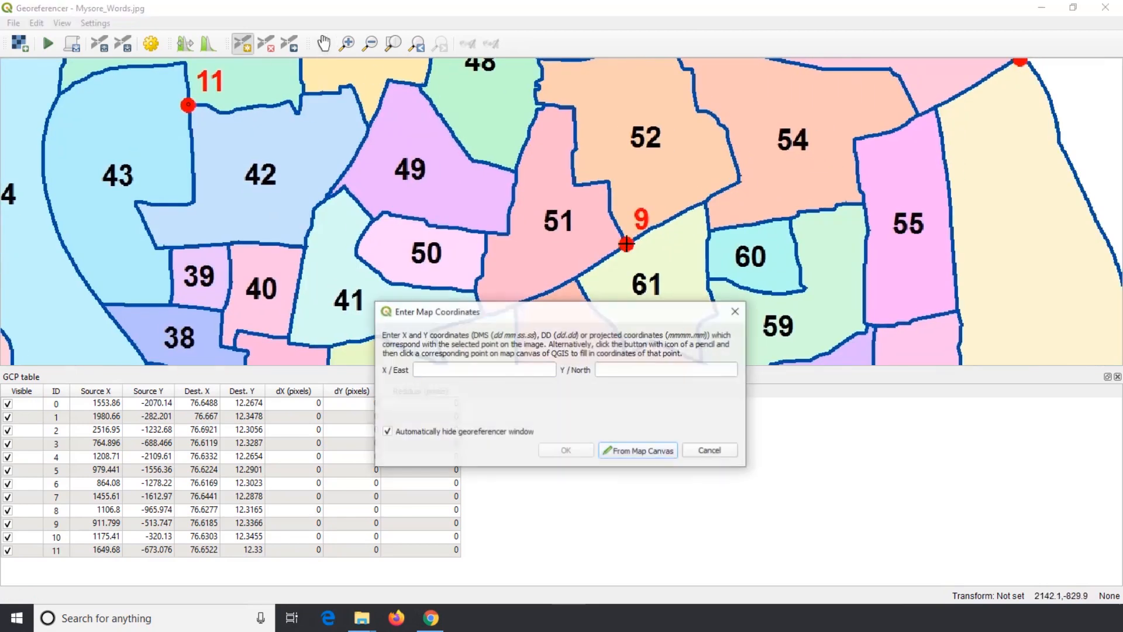
left_click(515, 368)
type("76.6746")
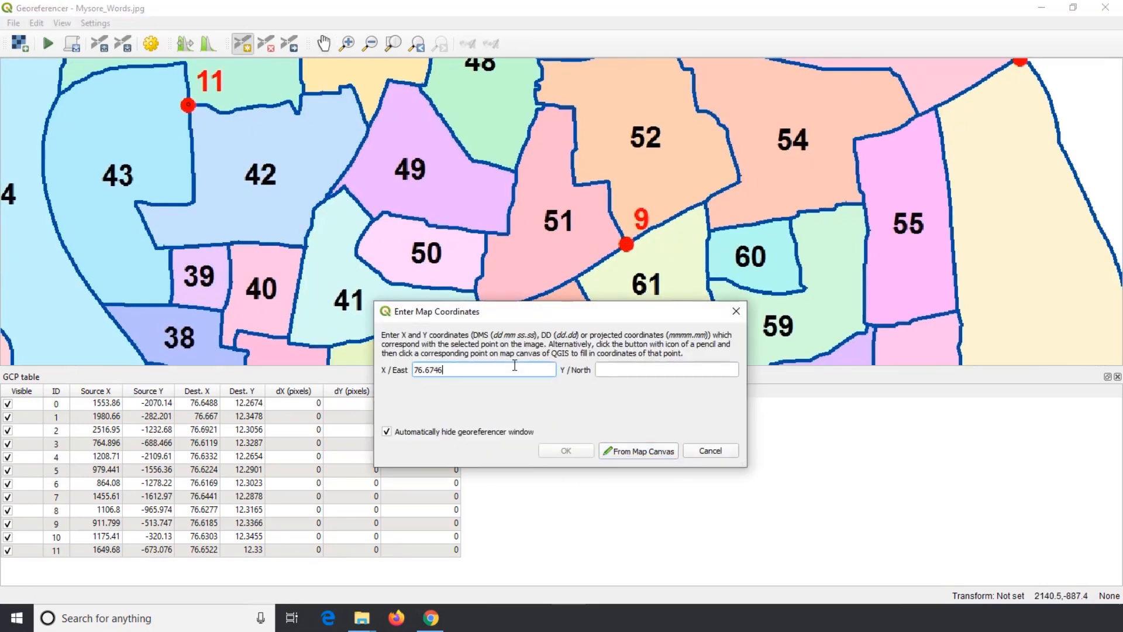
type("80000")
key("Tab")
type("12.323300")
key("Return")
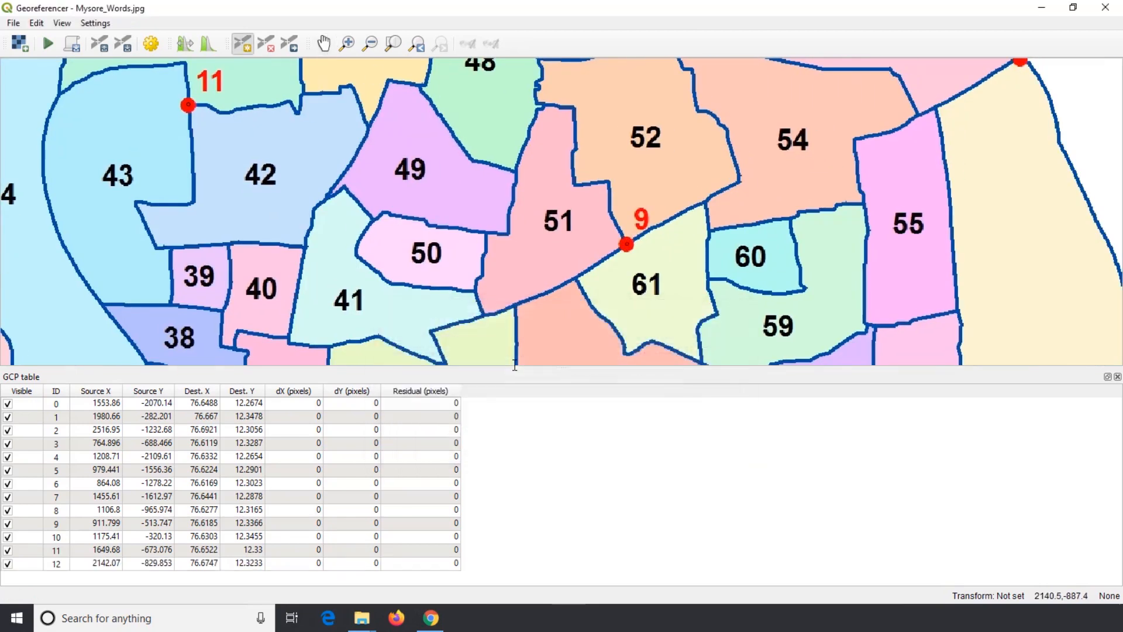
- Add a ground control point at the map's red marker 7 with X 76.660330959 and Y 12.3071
left_click(323, 44)
left_click_drag(339, 351, 199, 64)
left_click_drag(152, 335, 489, 293)
left_click(243, 44)
left_click(536, 175)
left_click(494, 369)
type("76.660330959")
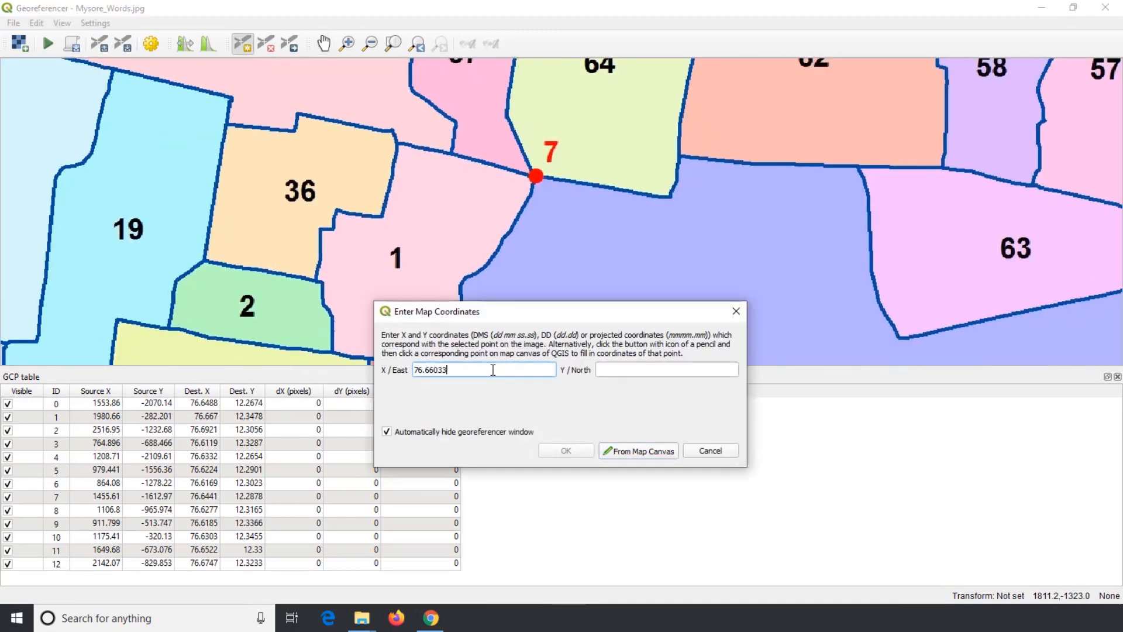
key("Tab")
type("12.3071")
key("Return")
- Add a ground control point at the map's red marker 10 with X 76.694648762 and Y 12.326906864
left_click(393, 44)
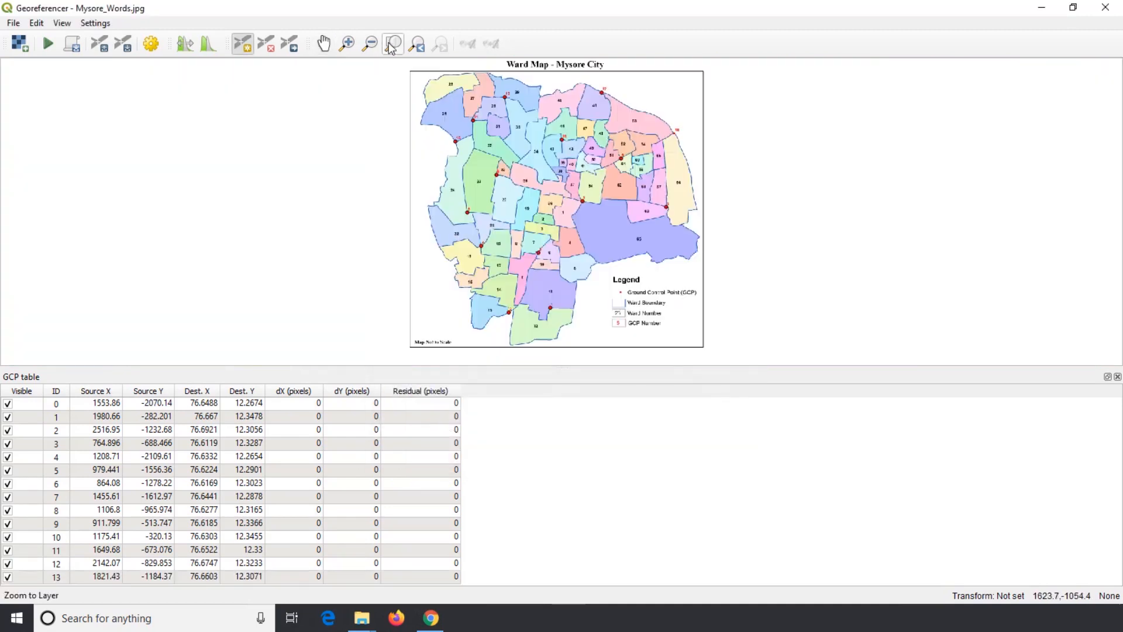
left_click(349, 45)
left_click_drag(660, 116, 697, 154)
left_click(246, 46)
left_click(520, 194)
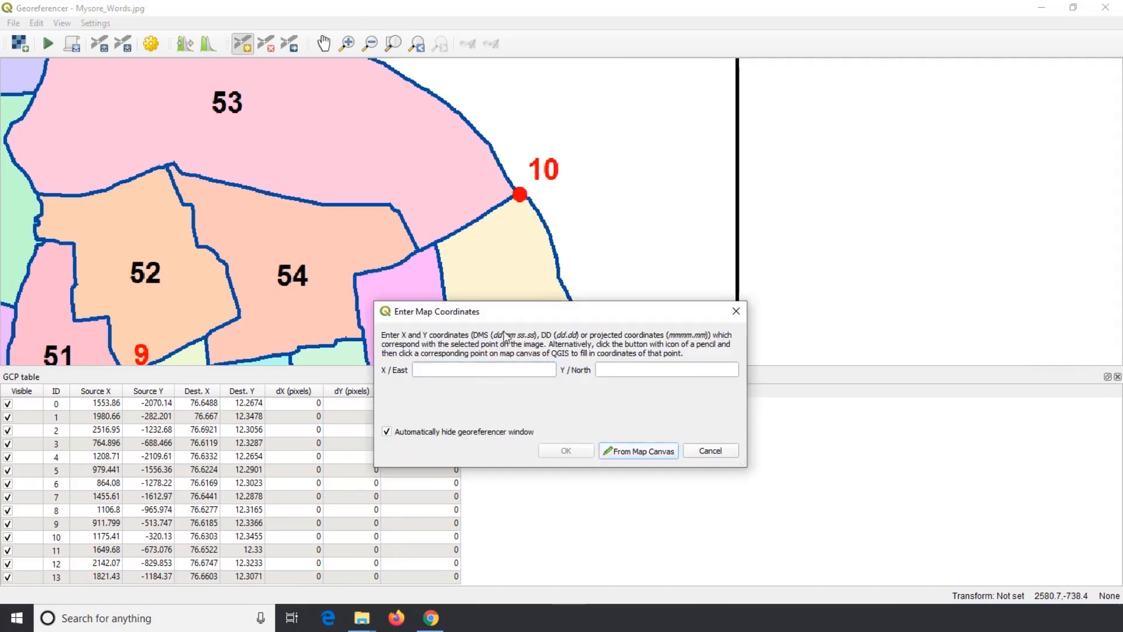
left_click(484, 369)
type("76.694648492")
key("Tab")
type("12.326906864")
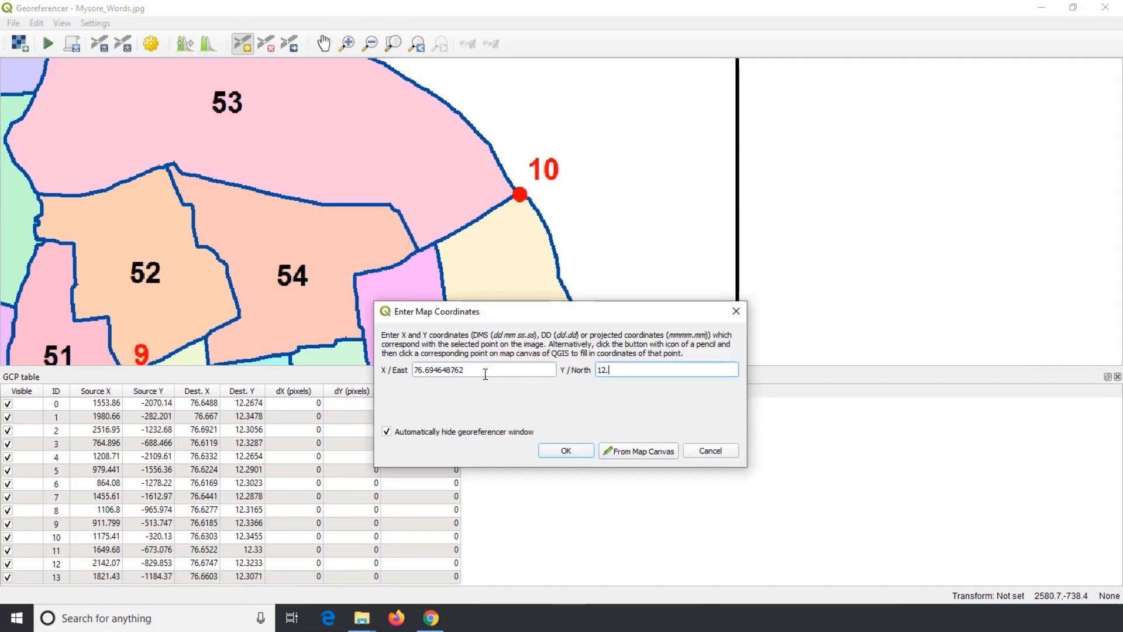
left_click(555, 447)
left_click(393, 44)
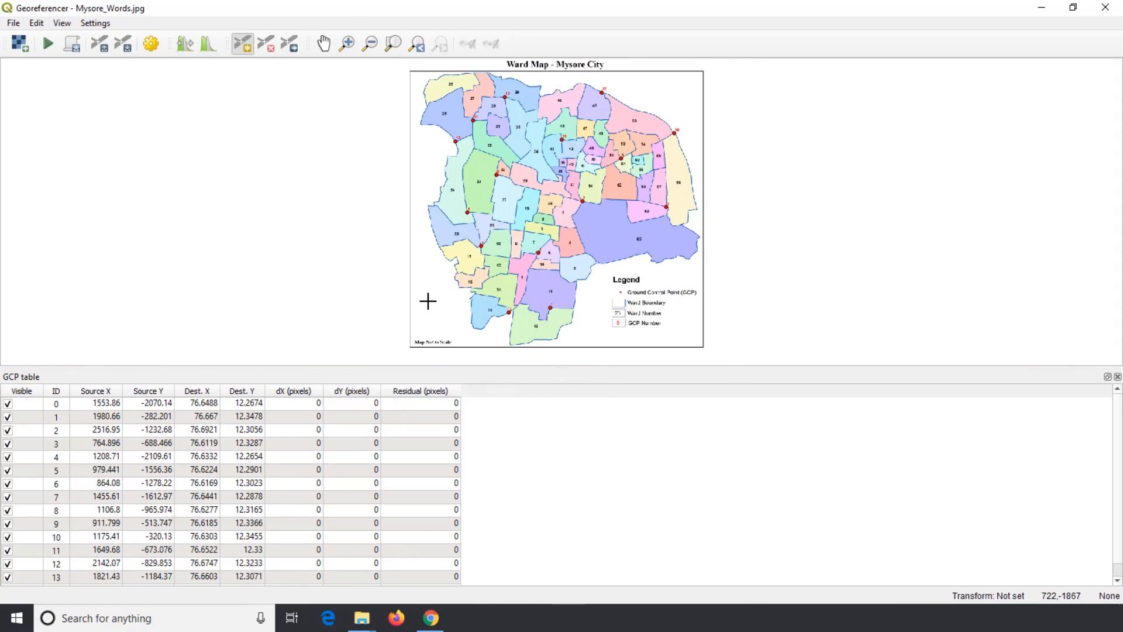
- Open the transformation settings and choose EPSG:4326 - WGS 84 as the target SRS
left_click(94, 23)
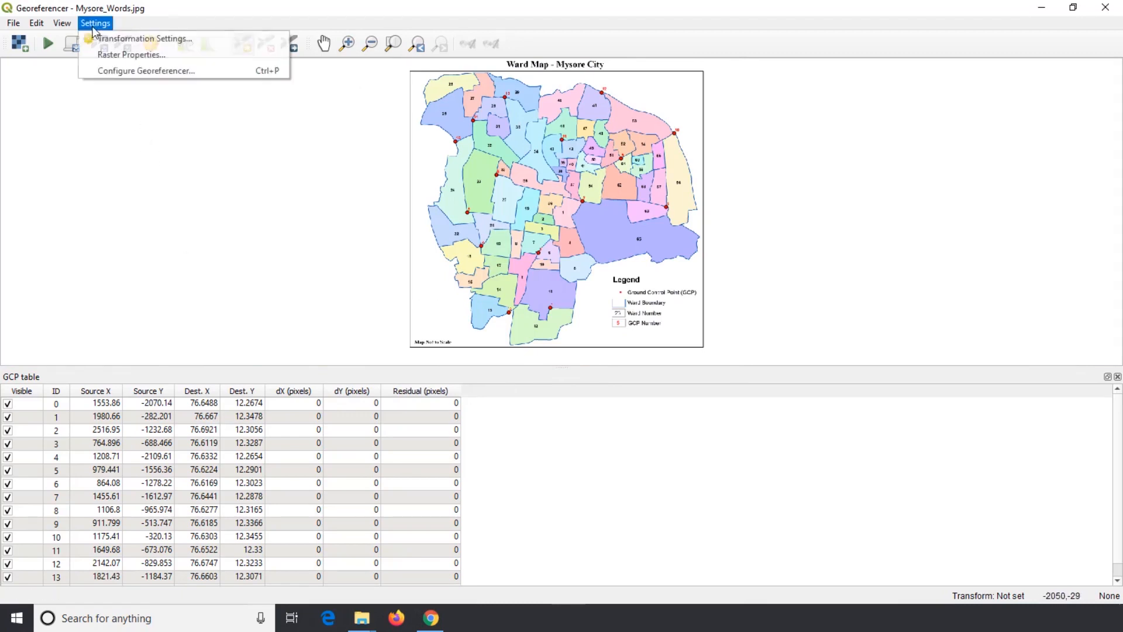
left_click(142, 3)
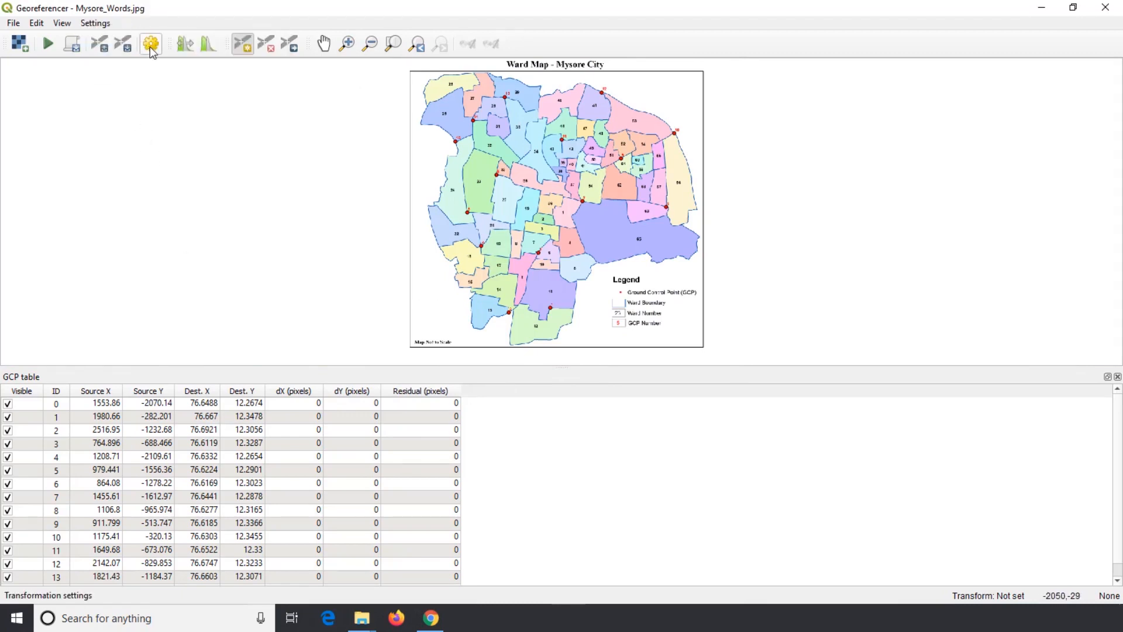
left_click(151, 45)
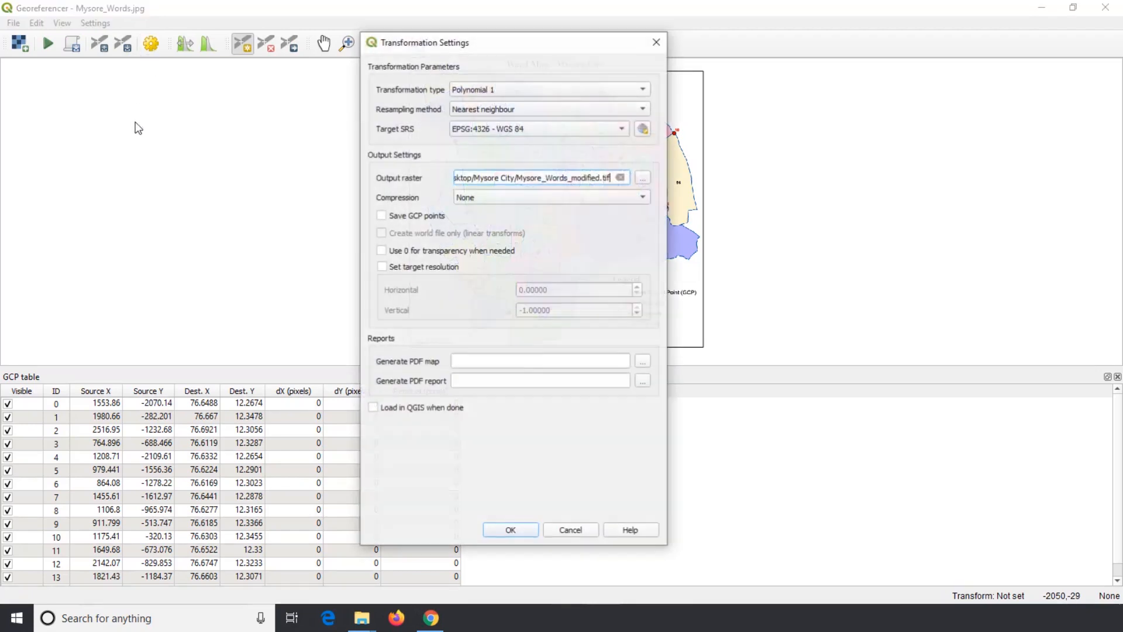
left_click(643, 129)
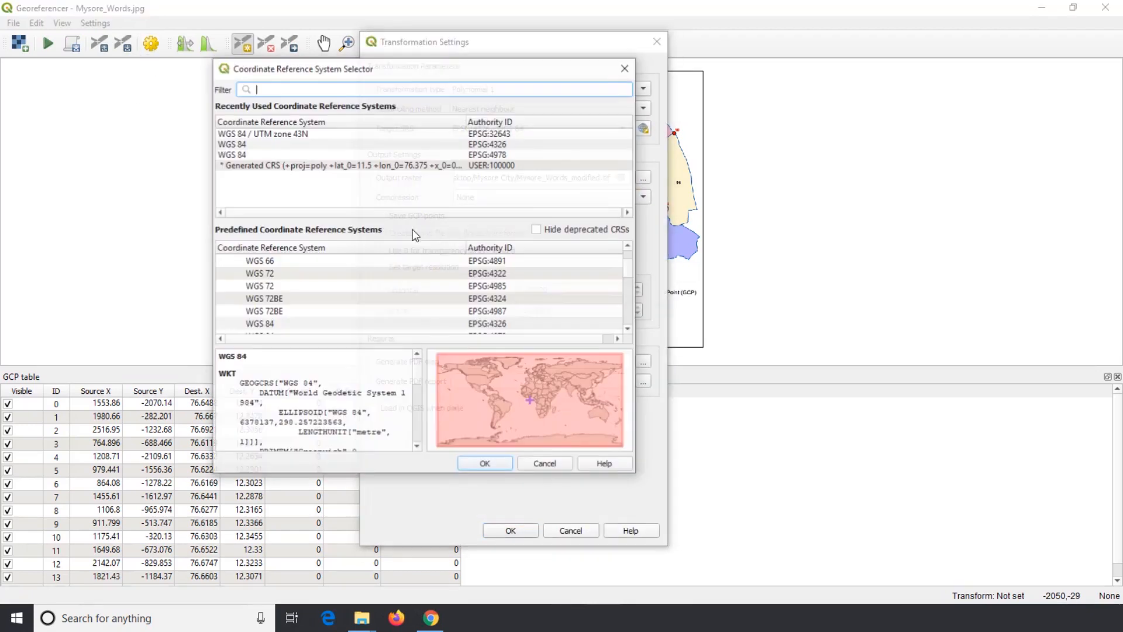
left_click(251, 145)
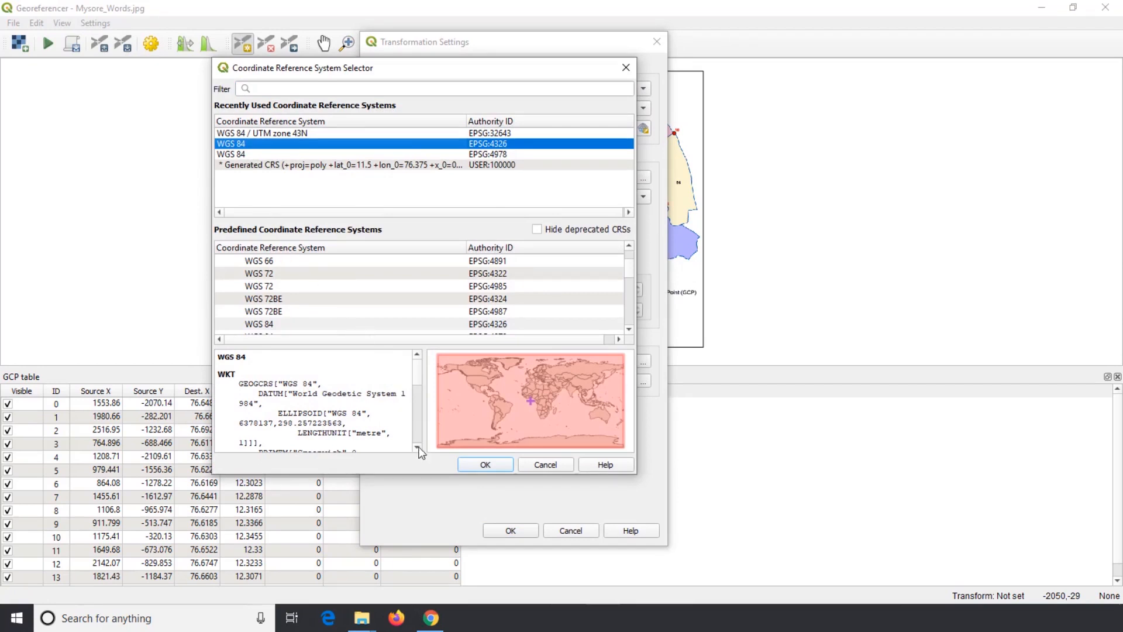
left_click(484, 465)
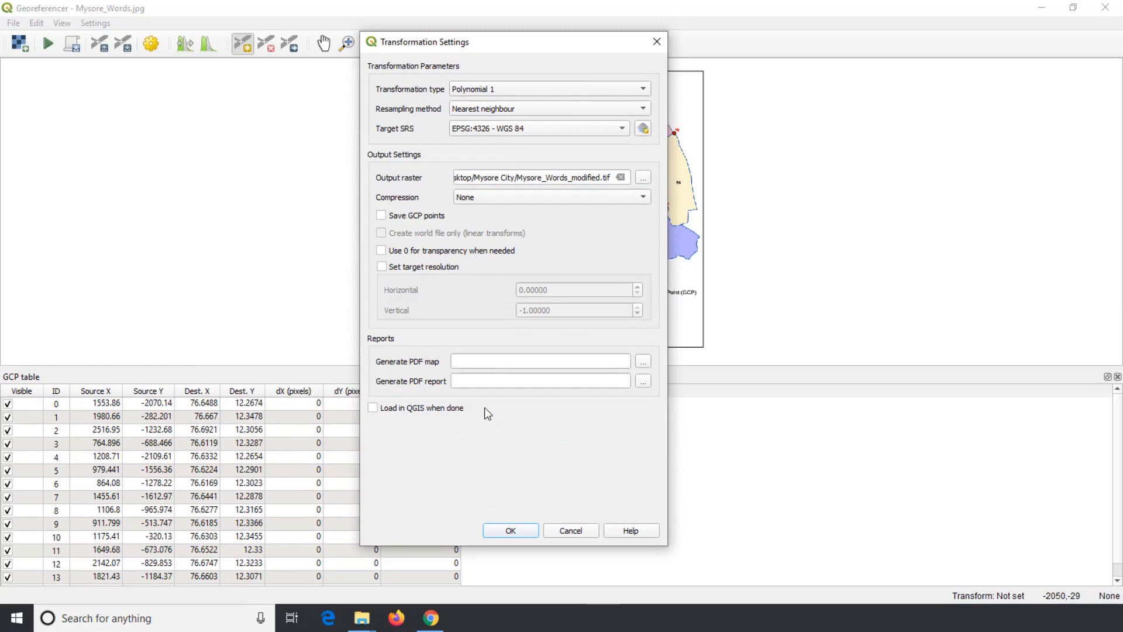
- Set the output raster to Georef_Image.tif in the Mysore City folder and apply the transformation settings
left_click(642, 181)
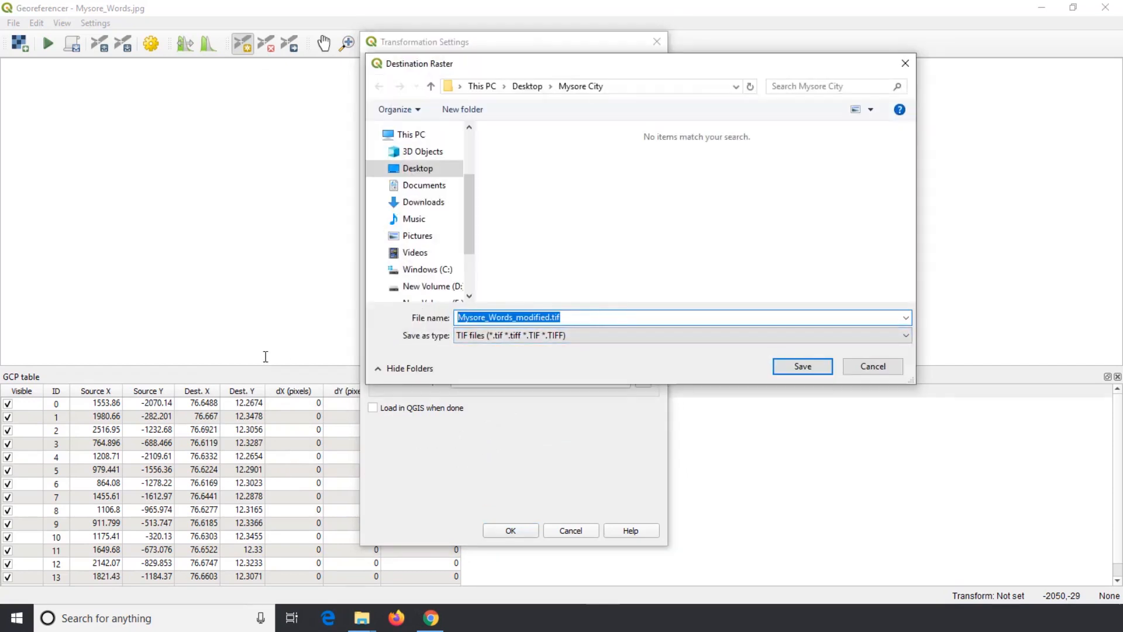
type("Georef_Image")
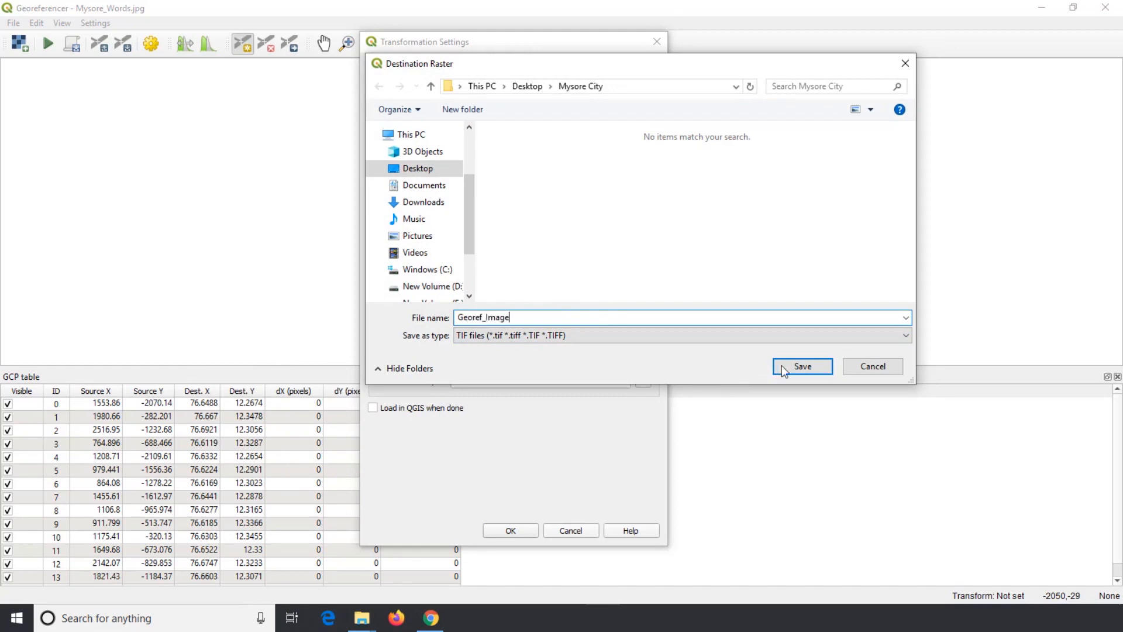
left_click(802, 366)
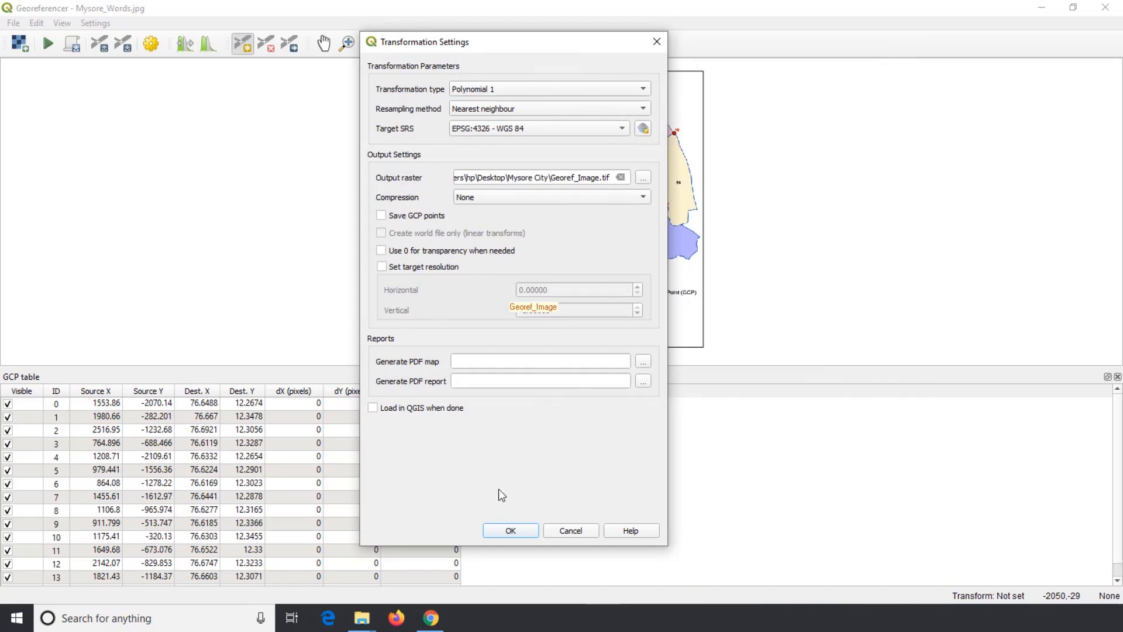
left_click(510, 531)
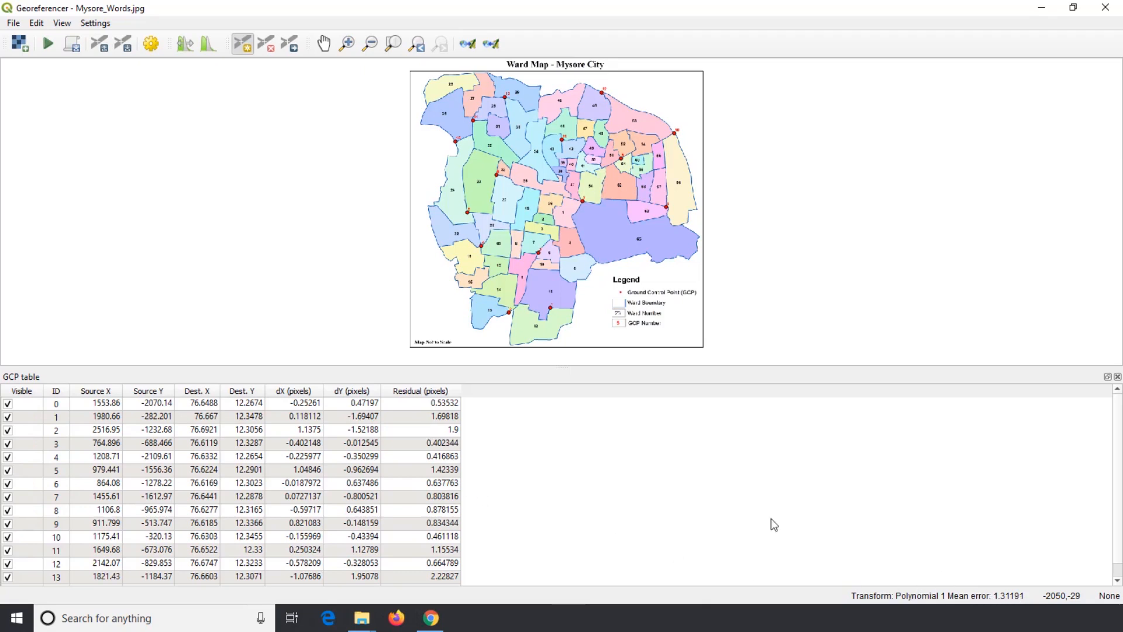
- Run the georeferencing of the ward map and close the Georeferencer, discarding the GCP points
left_click(13, 23)
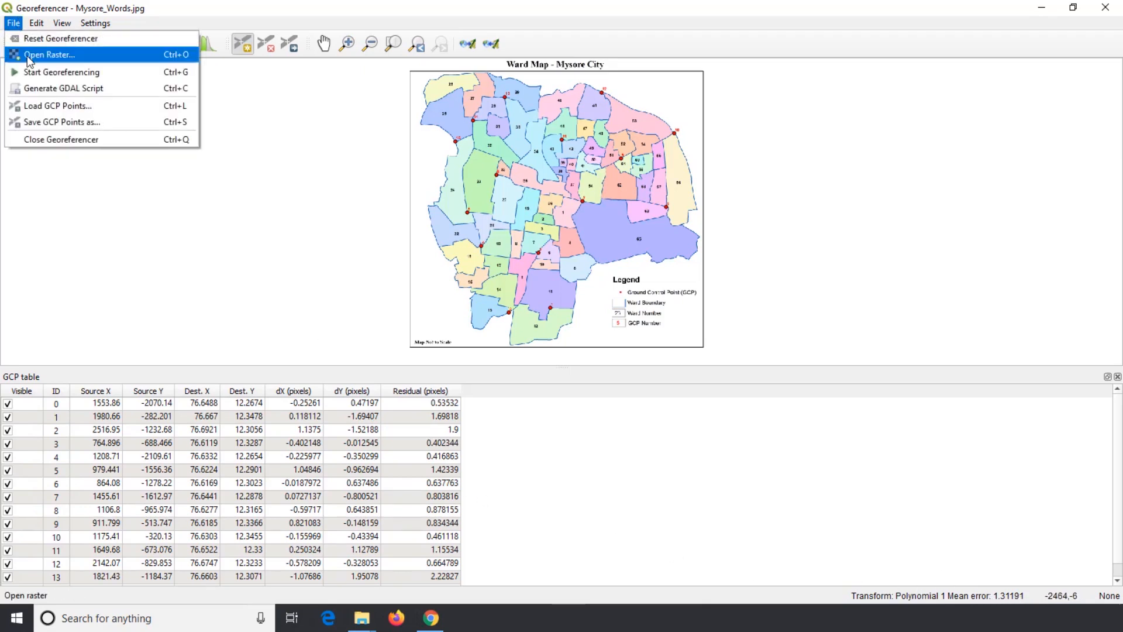
left_click(30, 80)
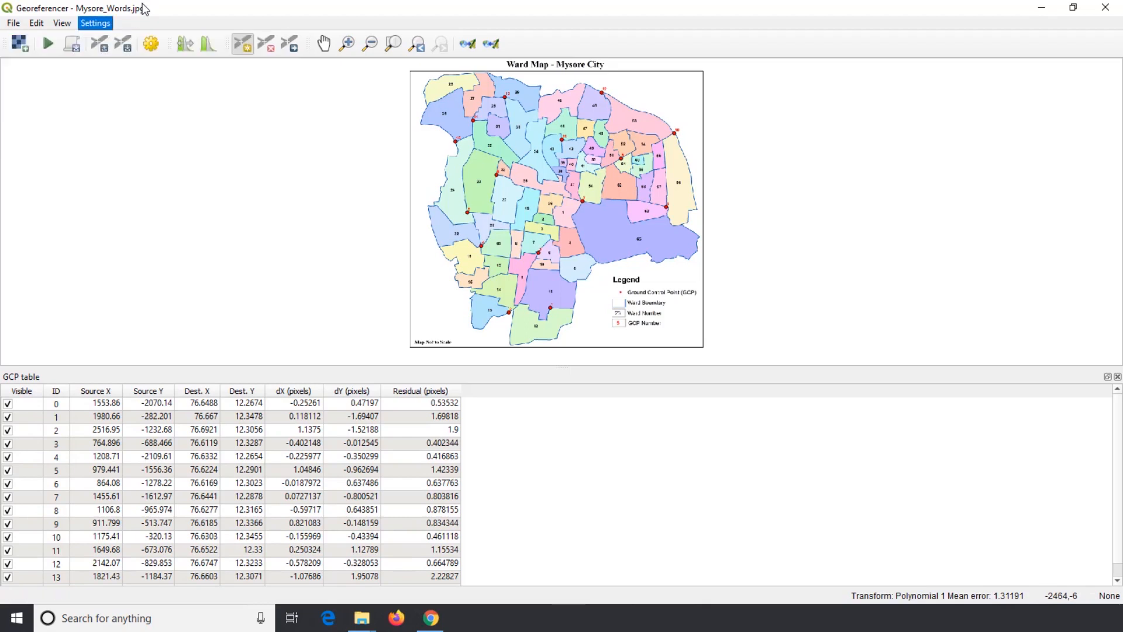
left_click(48, 49)
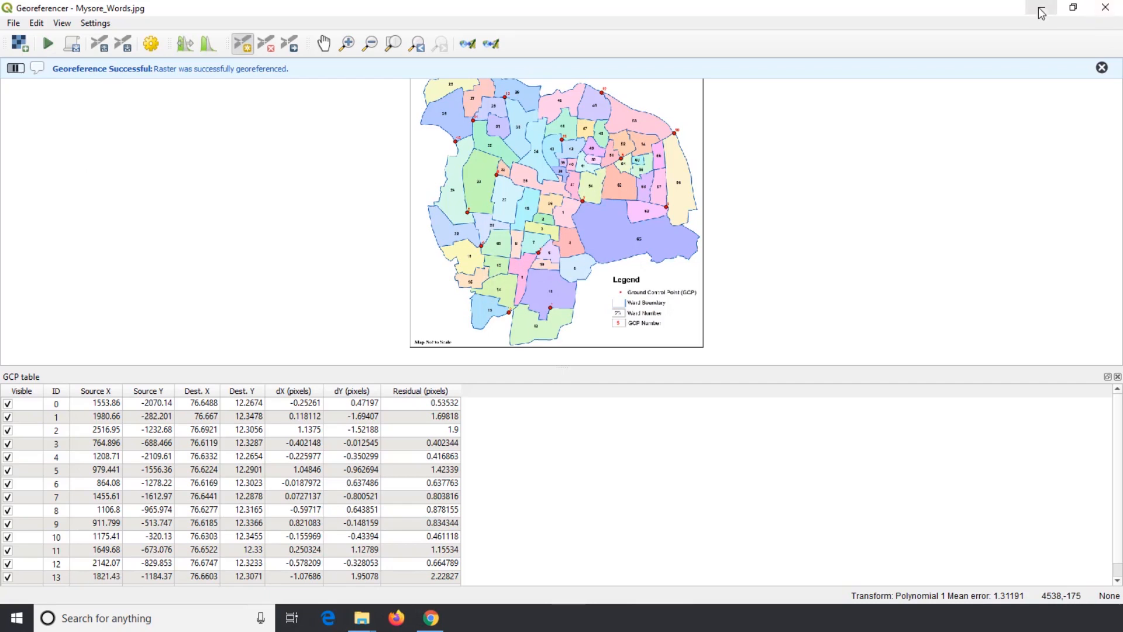
left_click(1116, 12)
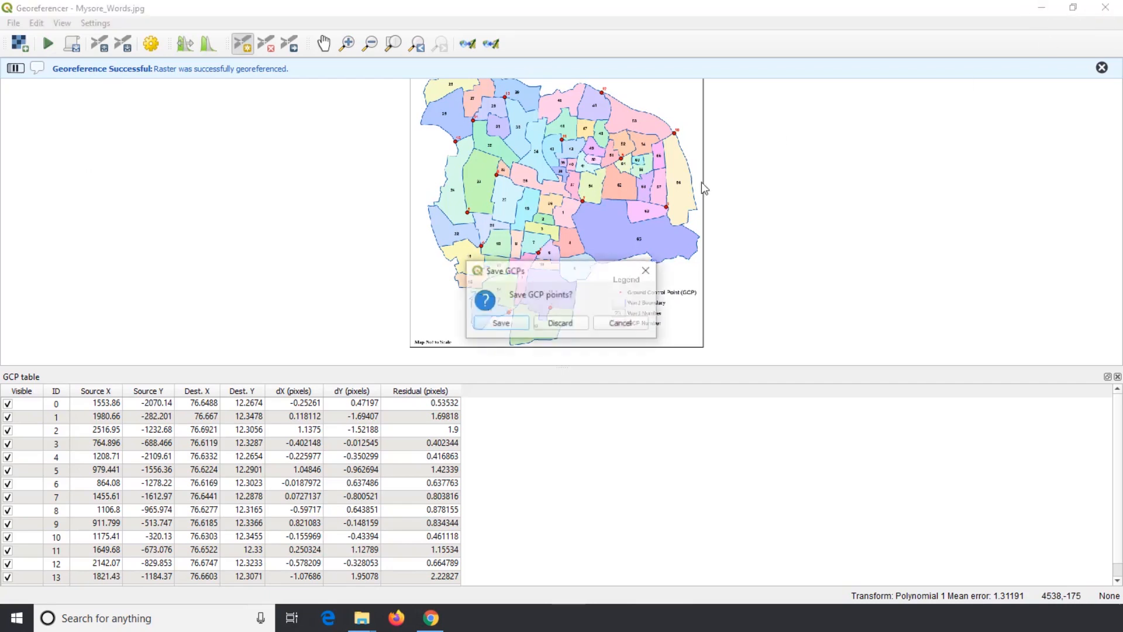
left_click(573, 326)
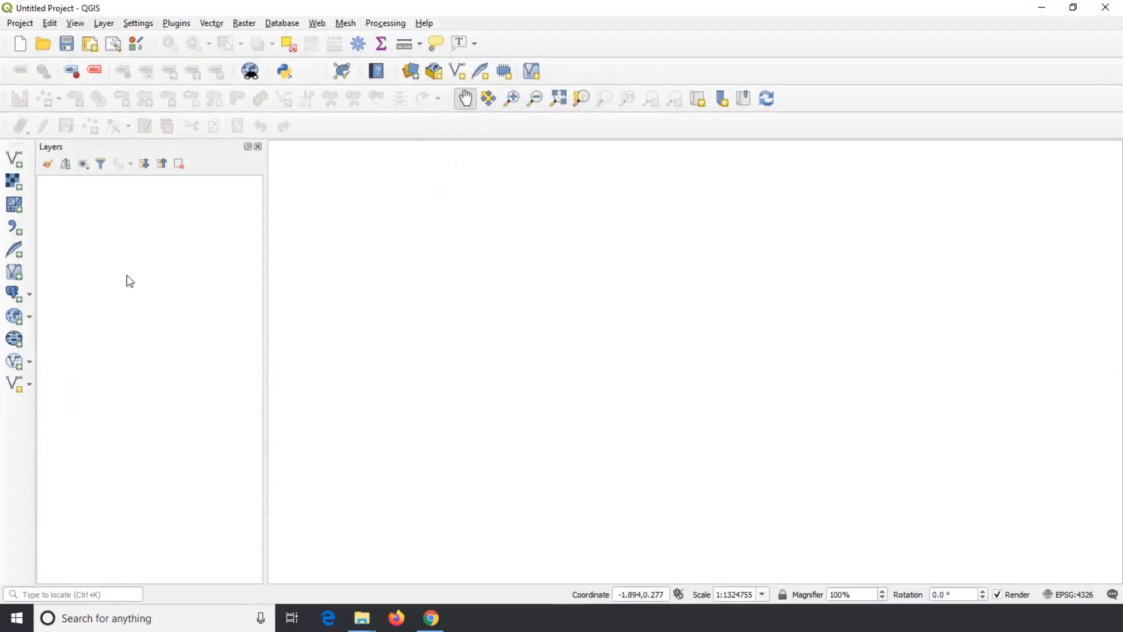
- Add the raster Georef_Image.tif from the Mysore City folder to the project as a layer
left_click(15, 182)
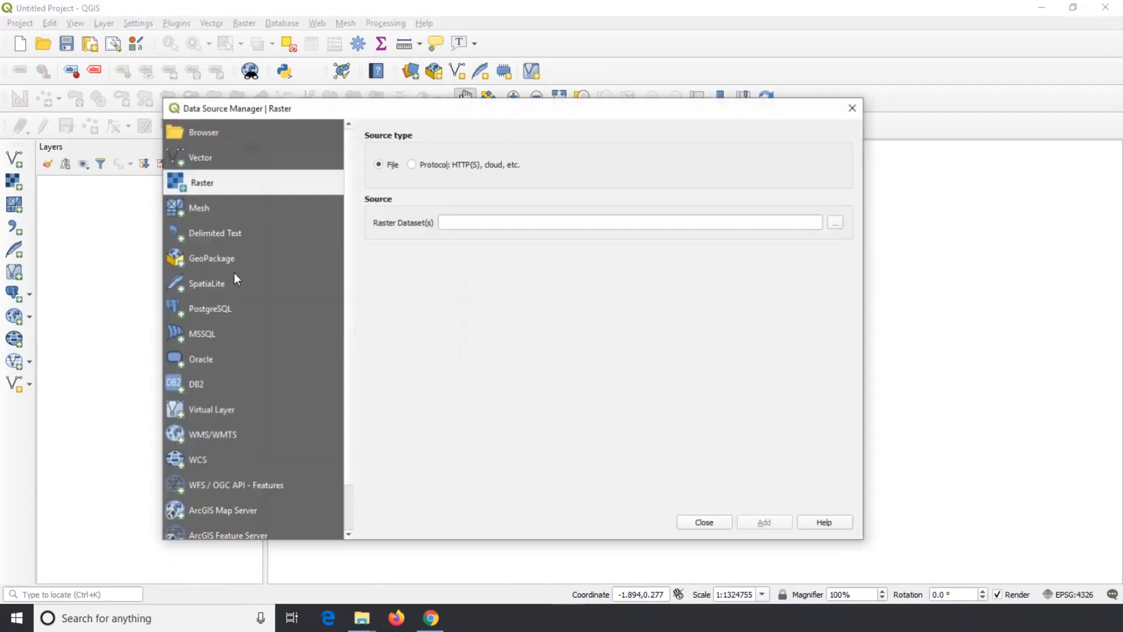
left_click(835, 223)
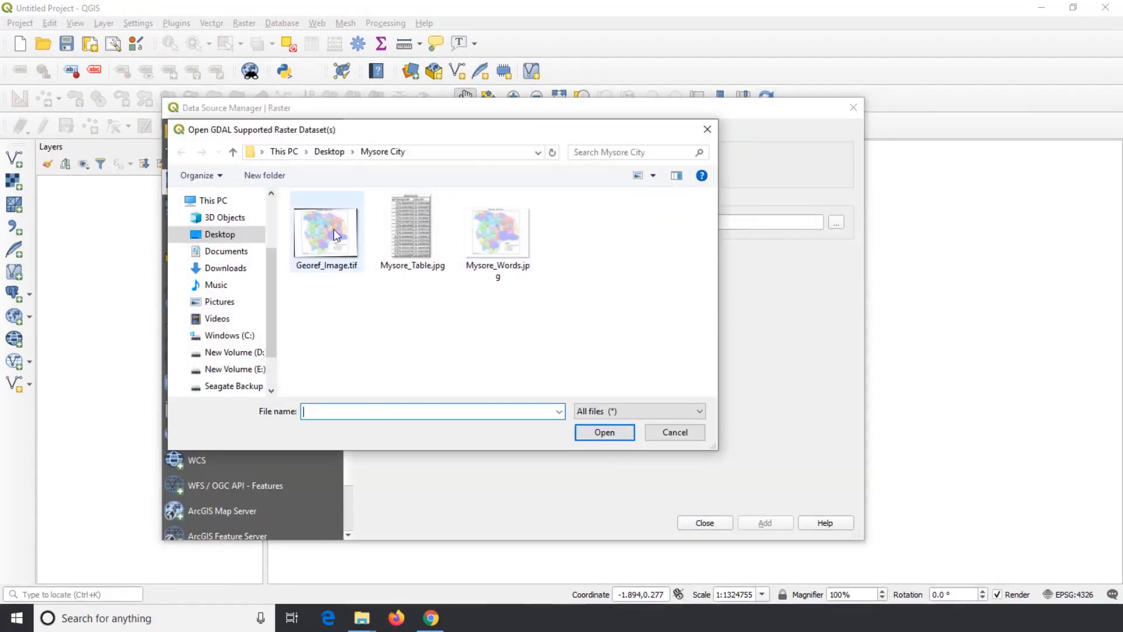
left_click(333, 229)
left_click(600, 428)
left_click(755, 523)
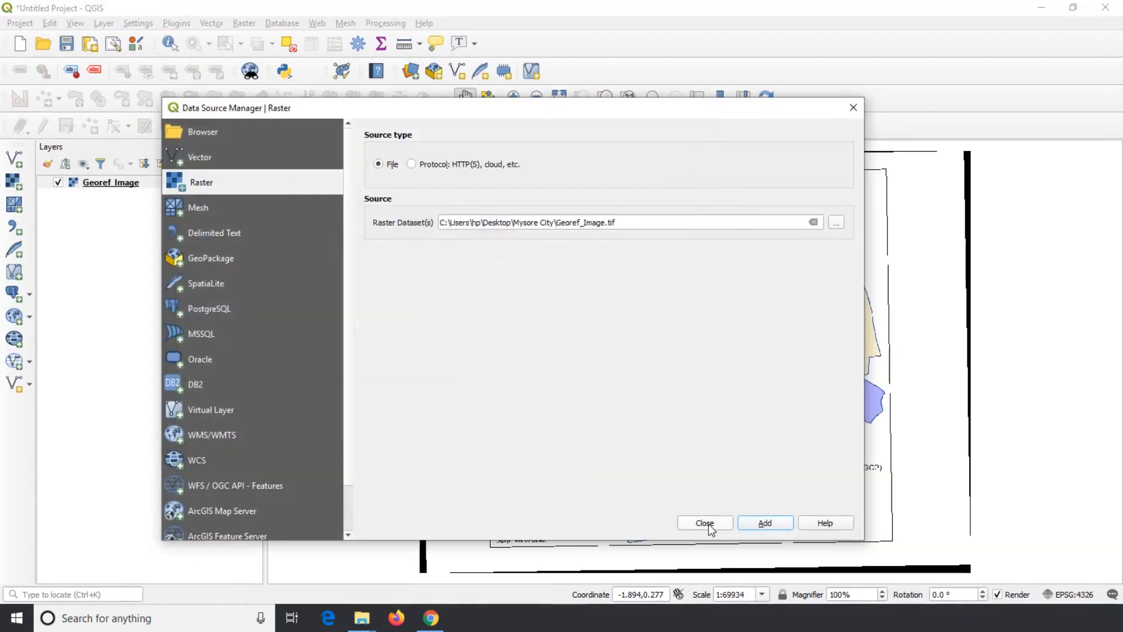
left_click(704, 523)
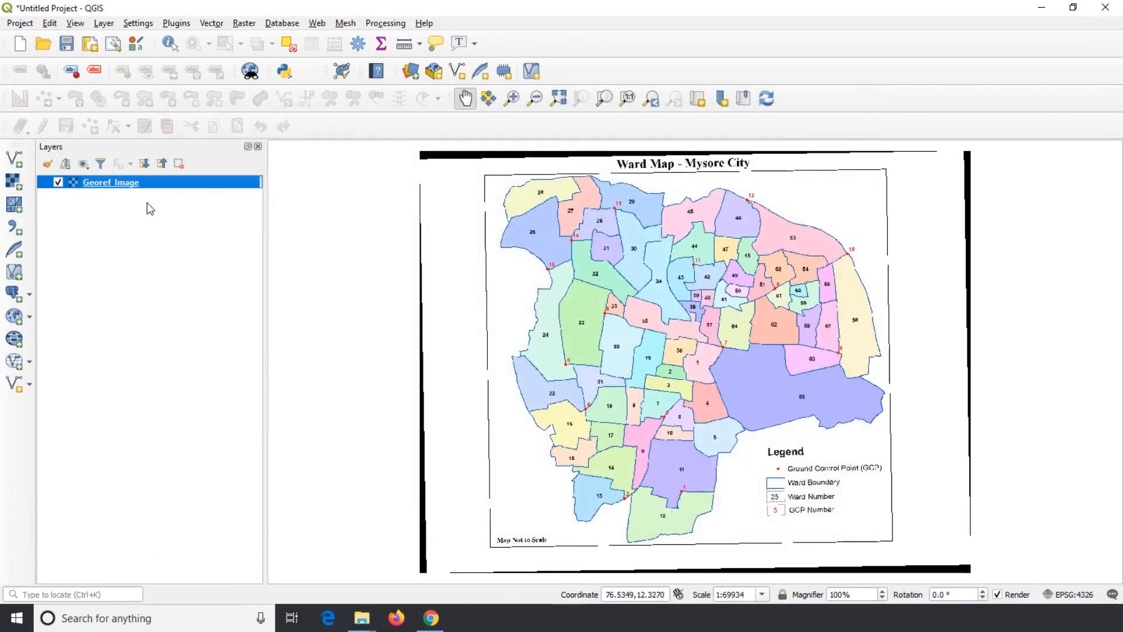
- Start exporting the Georef_Image layer as a raw-data GeoTIFF, with Pro_Image in the Mysore City folder as the output file
right_click(138, 182)
mouse_move(261, 372)
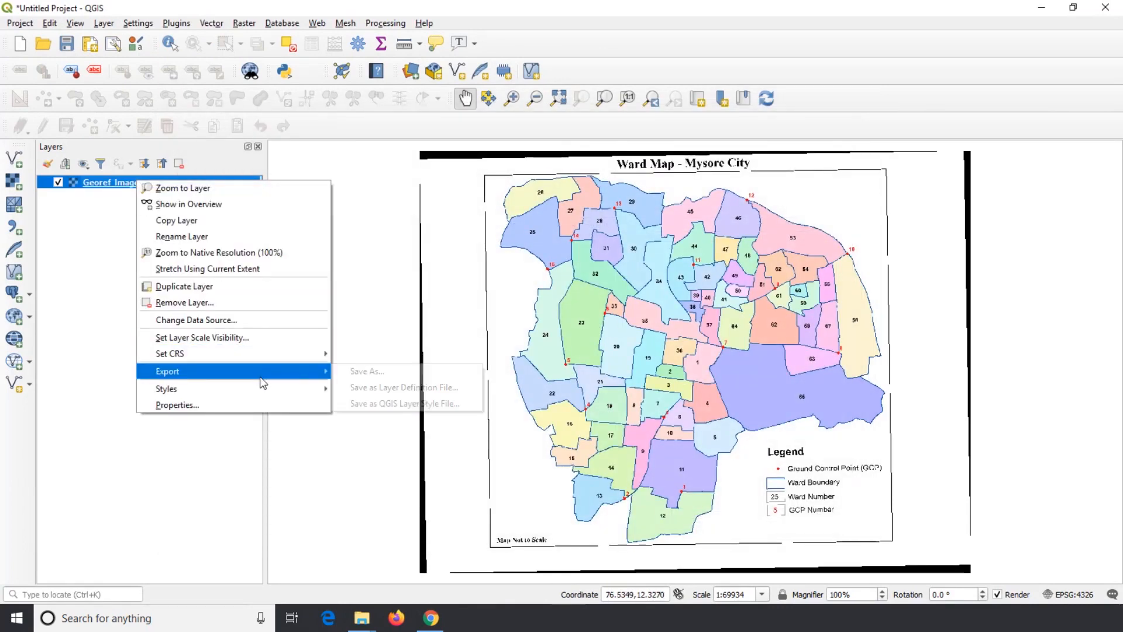
left_click(375, 373)
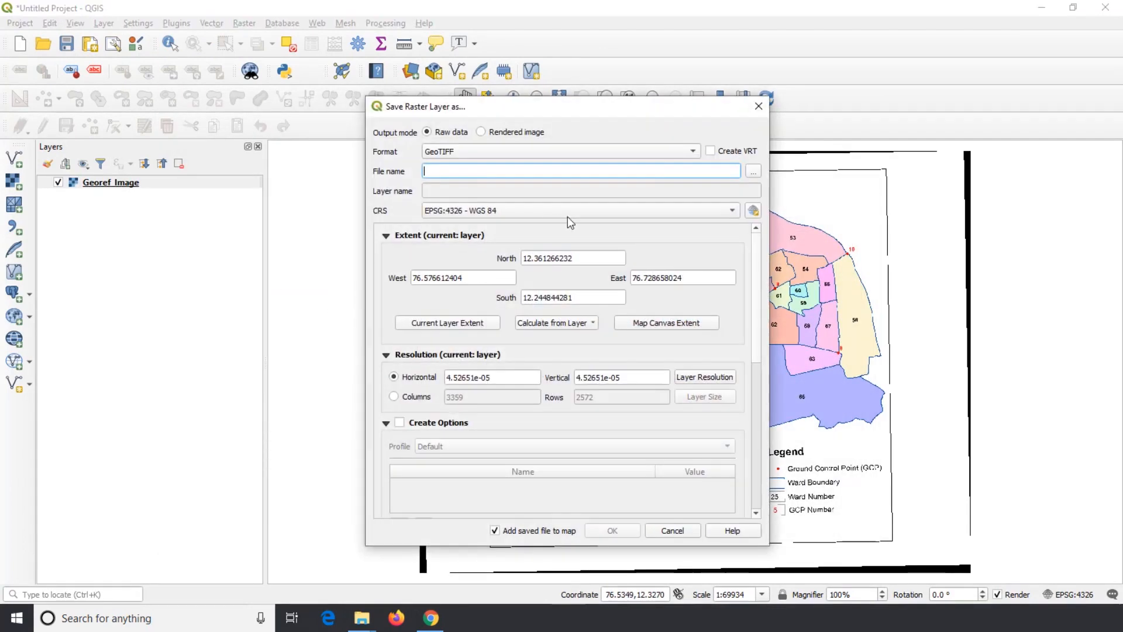
left_click(753, 171)
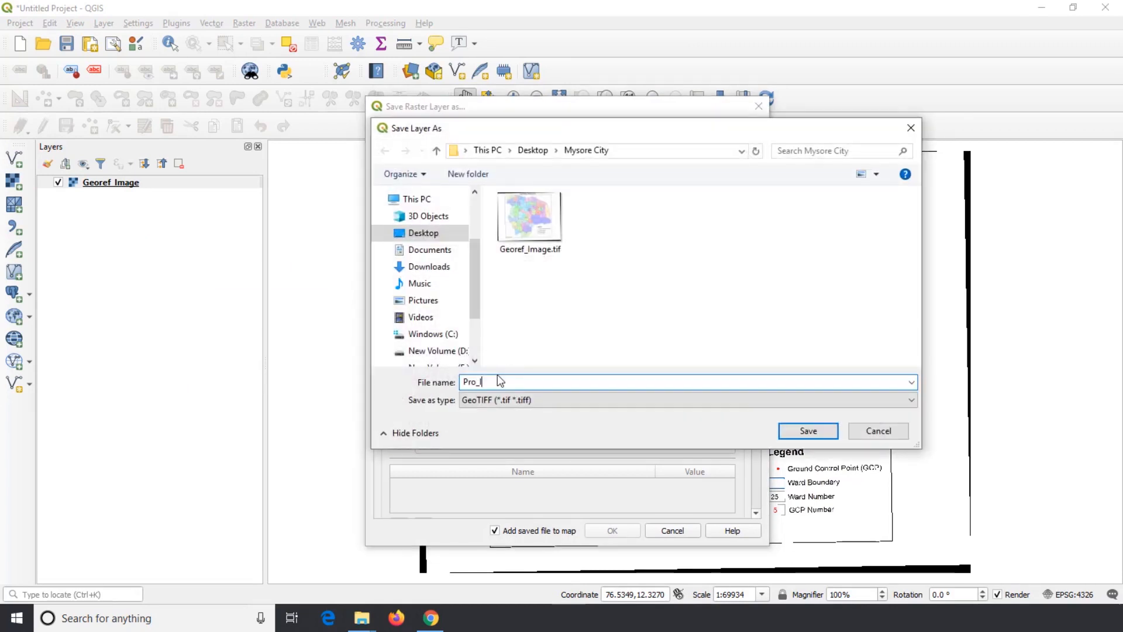
type("Pro_Image")
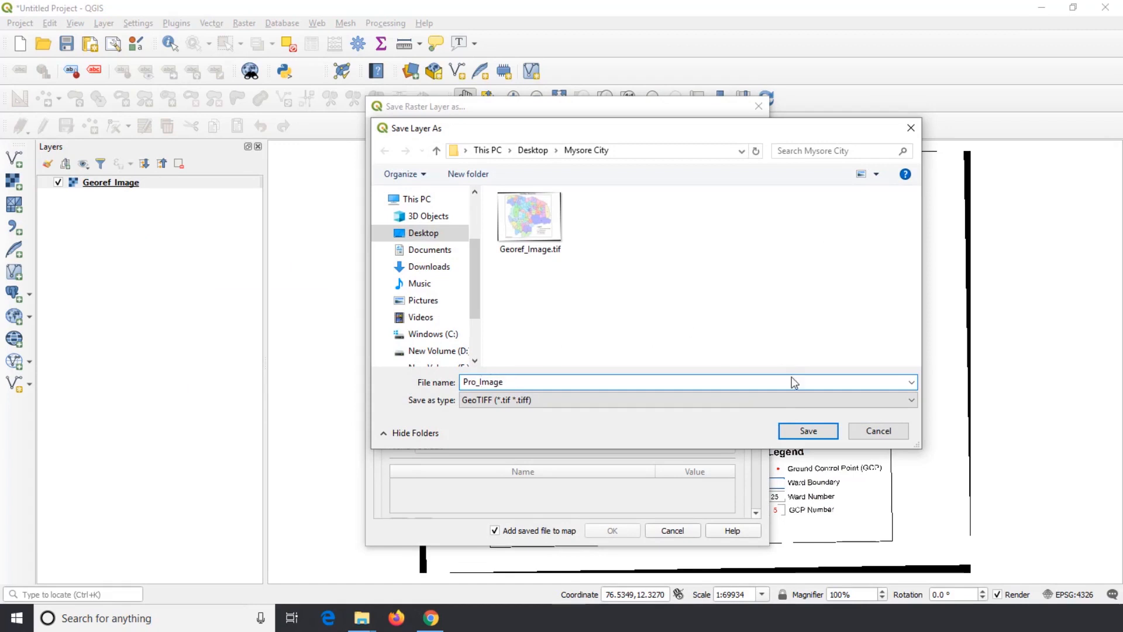
left_click(792, 430)
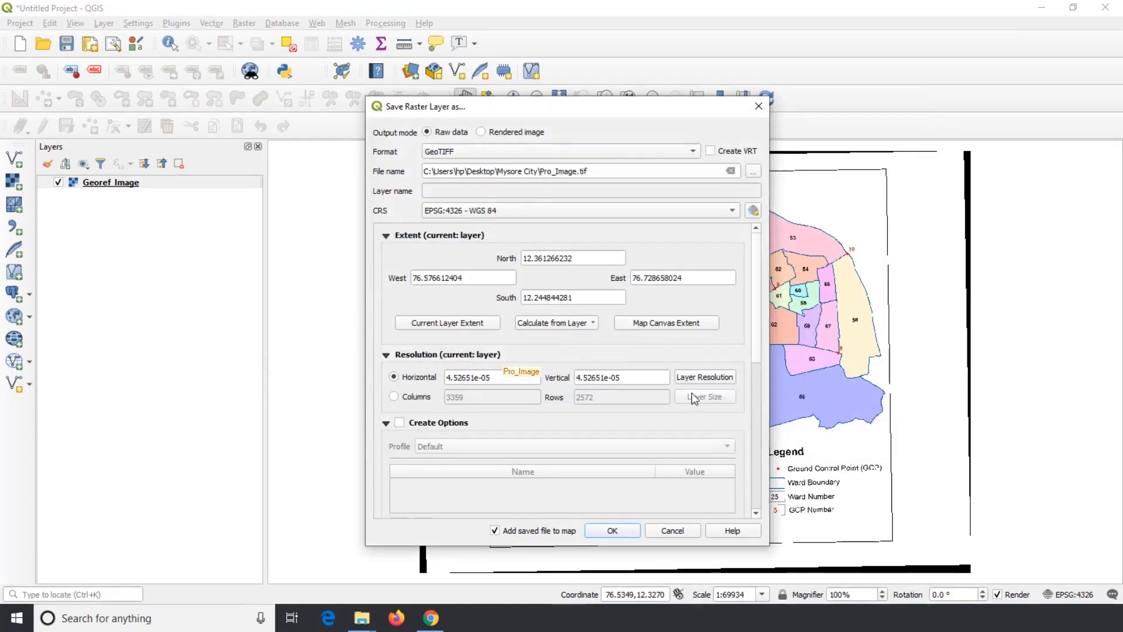
- Set the export CRS to EPSG:32643 - WGS 84 / UTM zone 43N and run the raster export
left_click(753, 212)
left_click(331, 146)
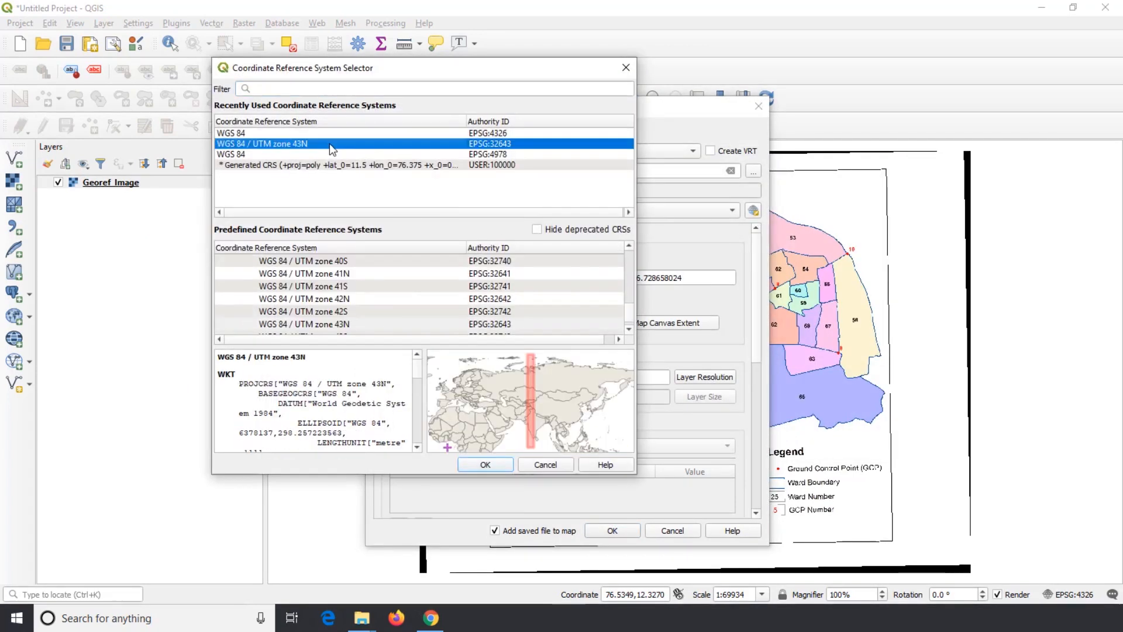
left_click(488, 465)
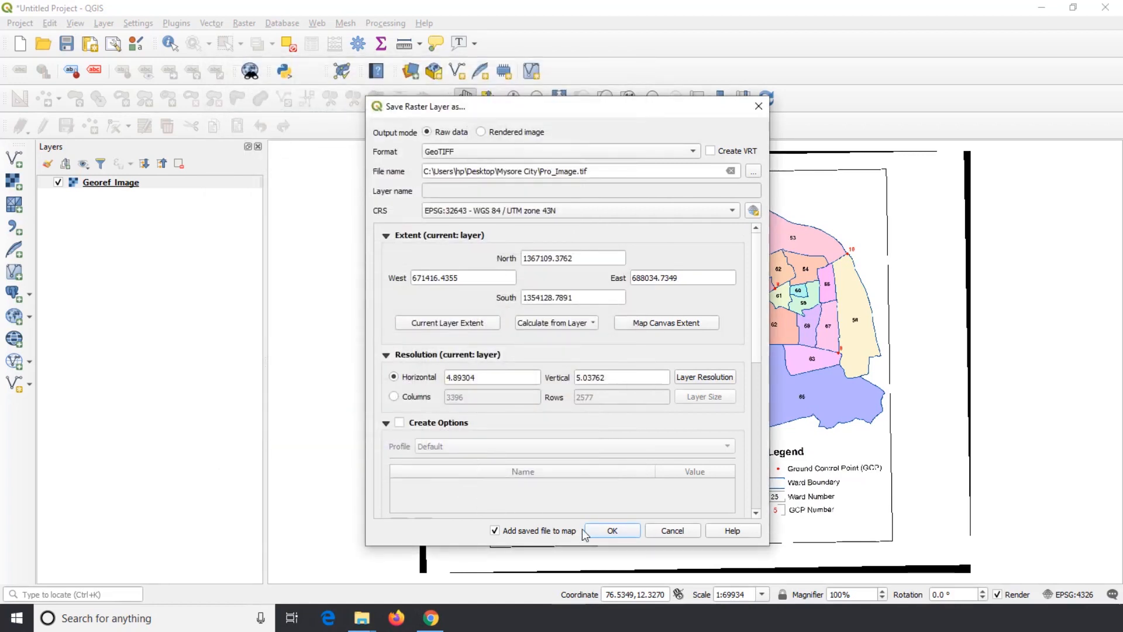
left_click(604, 532)
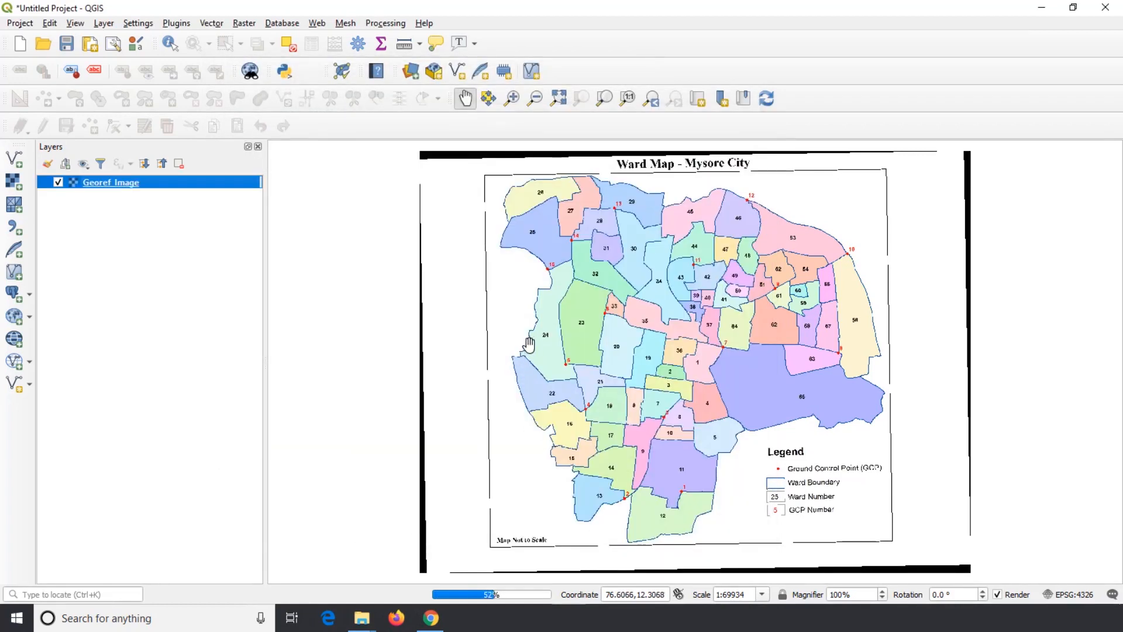
- Start a new empty project, discarding the unsaved changes of the current one
left_click(20, 23)
left_click(24, 41)
left_click(565, 323)
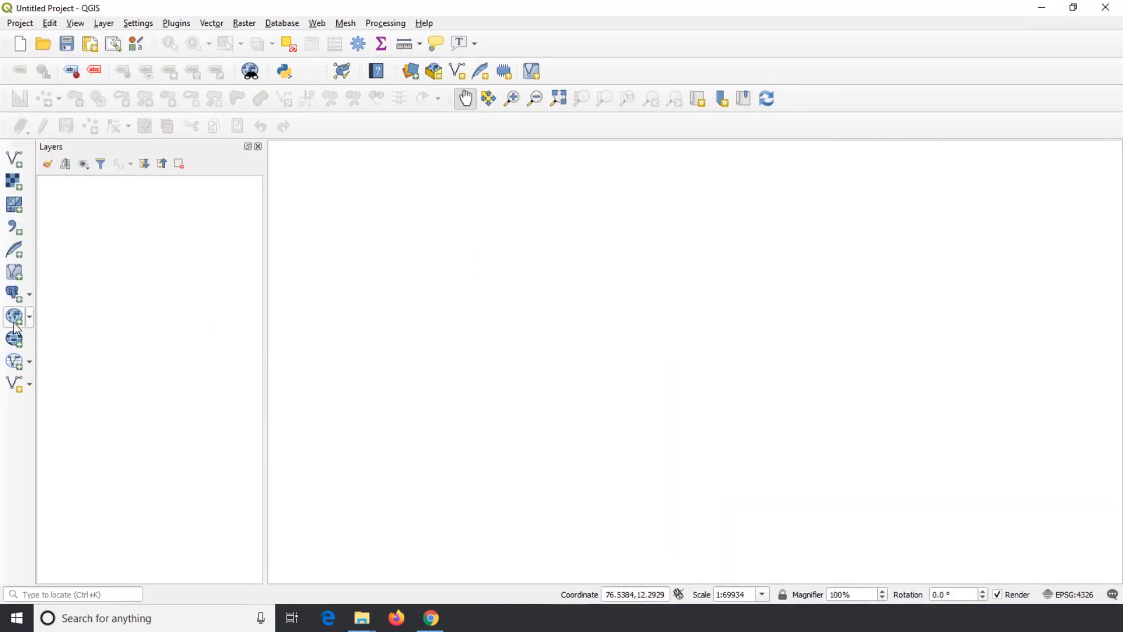
- Add the raster Pro_Image.tif from the Mysore City folder to the new project as a layer
left_click(14, 184)
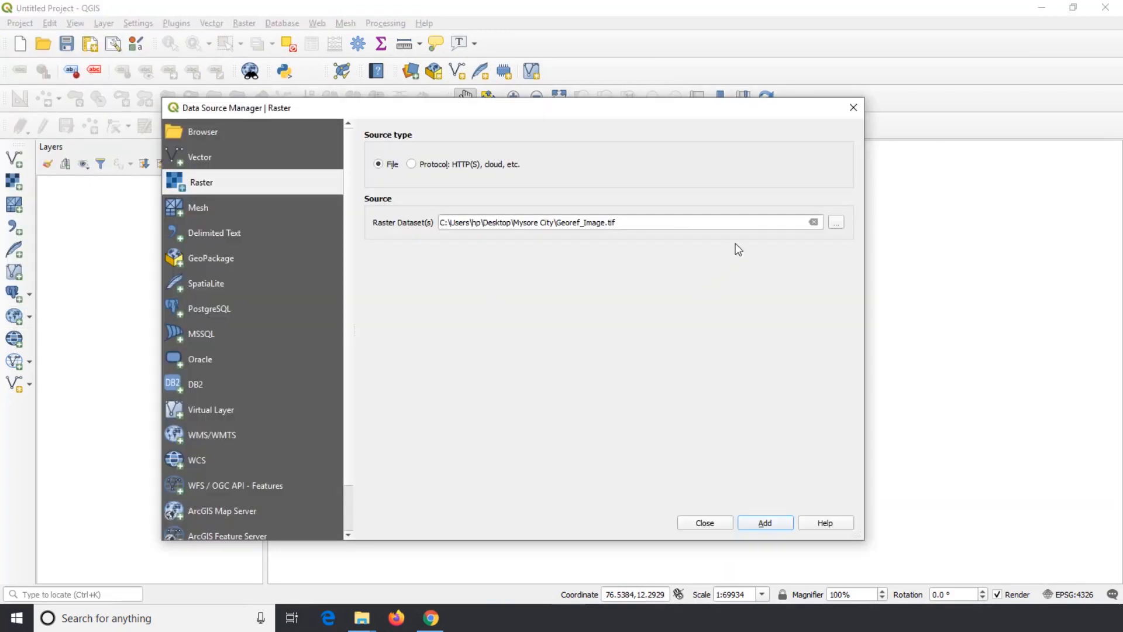
left_click(836, 222)
left_click(583, 234)
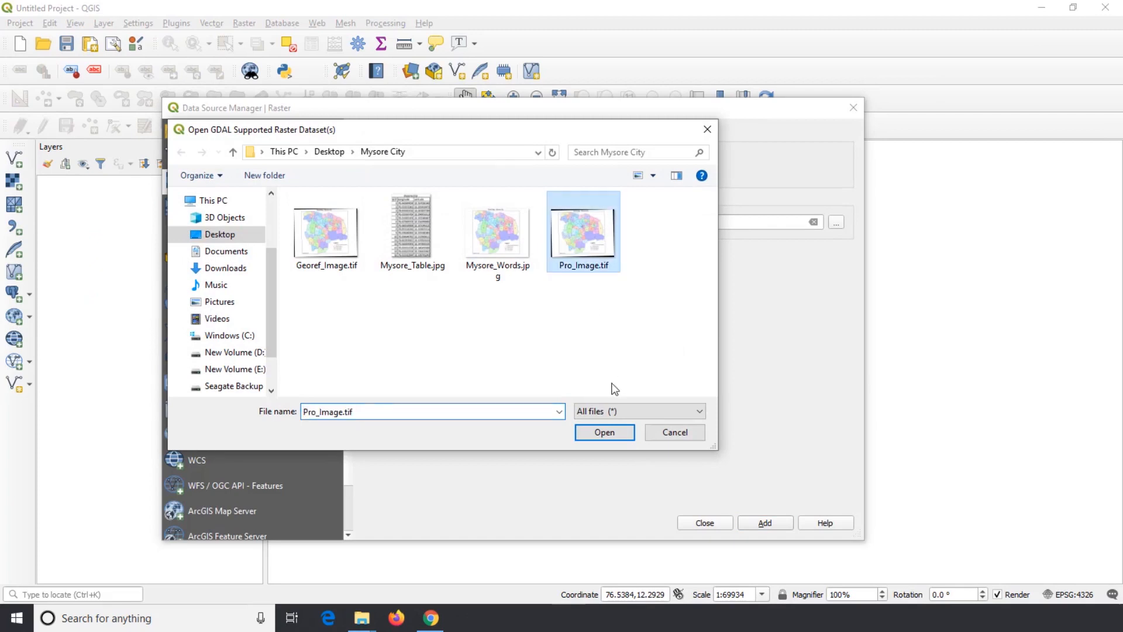
left_click(604, 432)
left_click(764, 523)
left_click(704, 522)
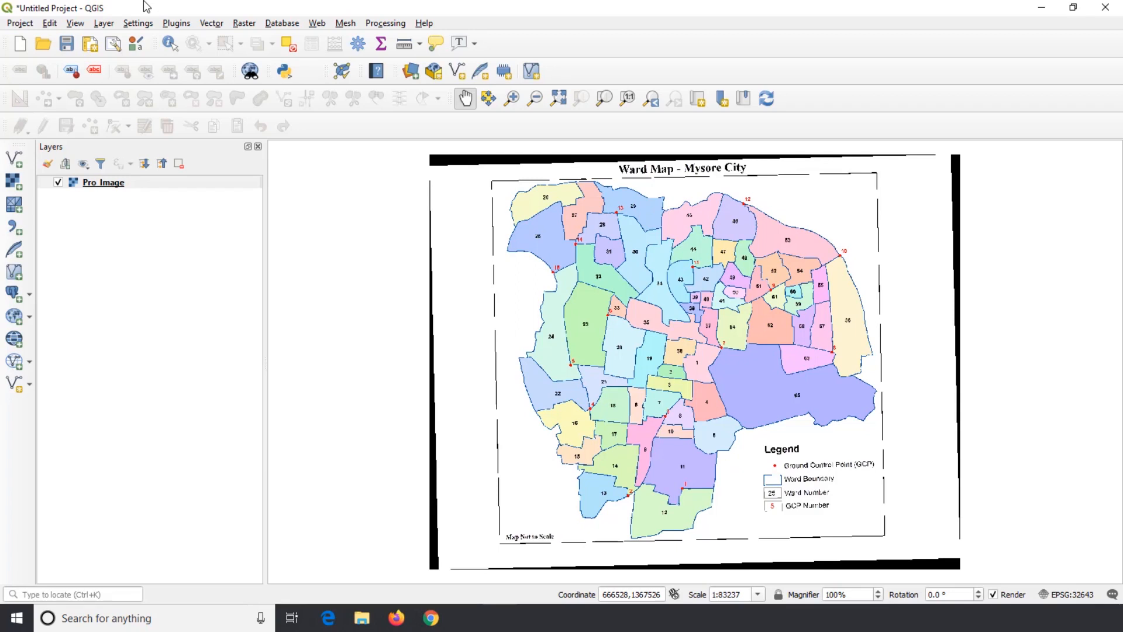
- Start a new shapefile layer and set its file to Wards in the Mysore City folder on the Desktop
left_click(103, 23)
mouse_move(146, 51)
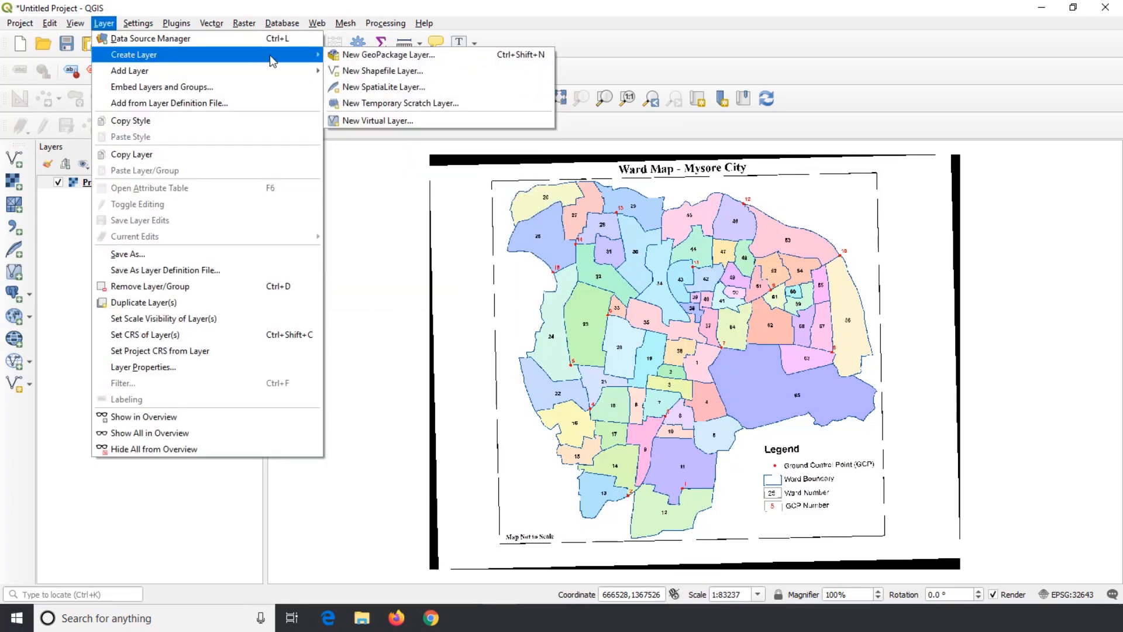
left_click(366, 70)
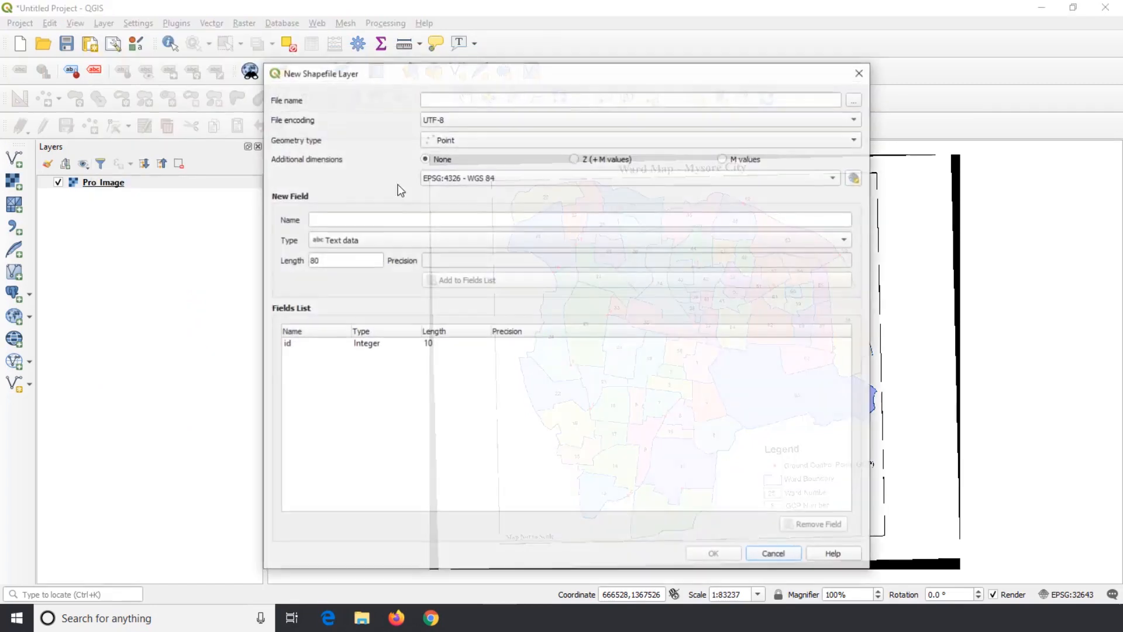
left_click(855, 100)
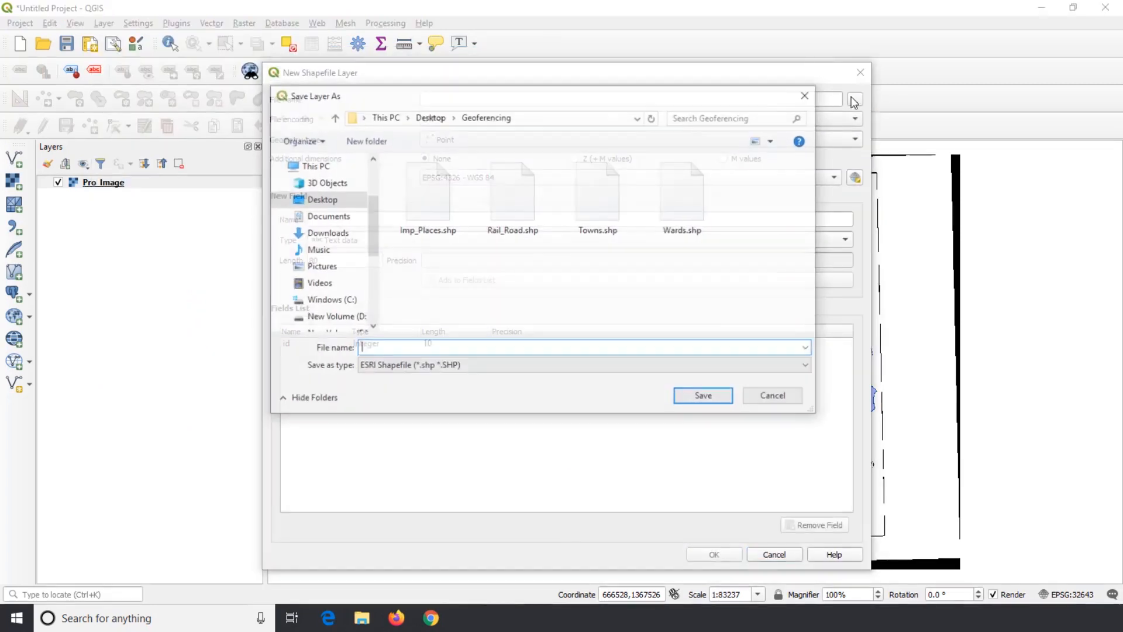
left_click(429, 116)
double_click(582, 286)
left_click(527, 349)
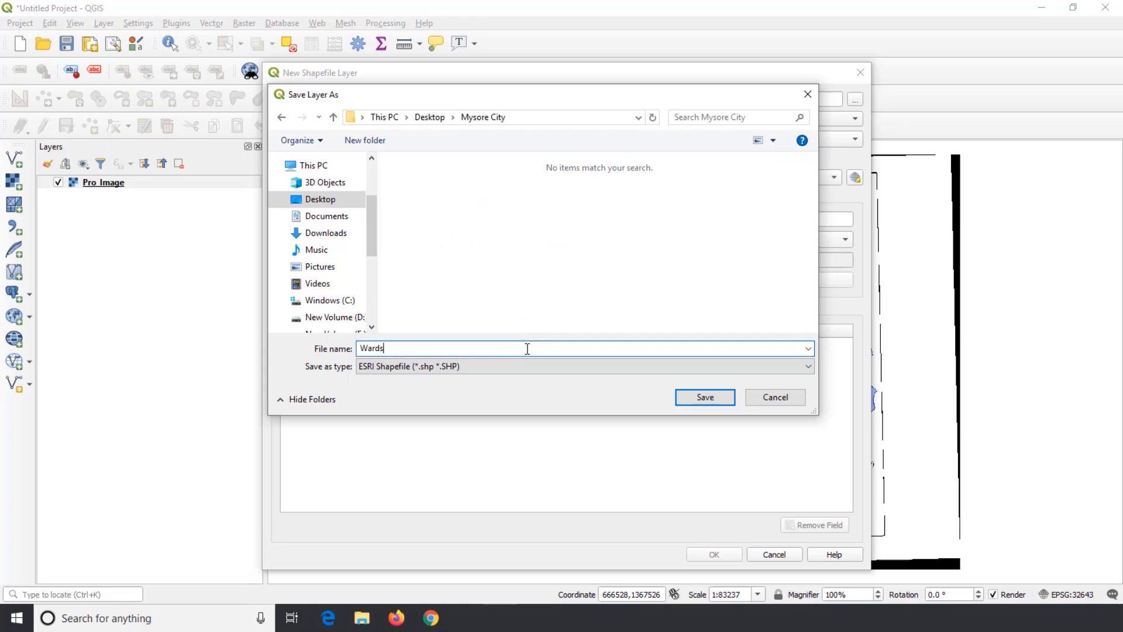
left_click(706, 399)
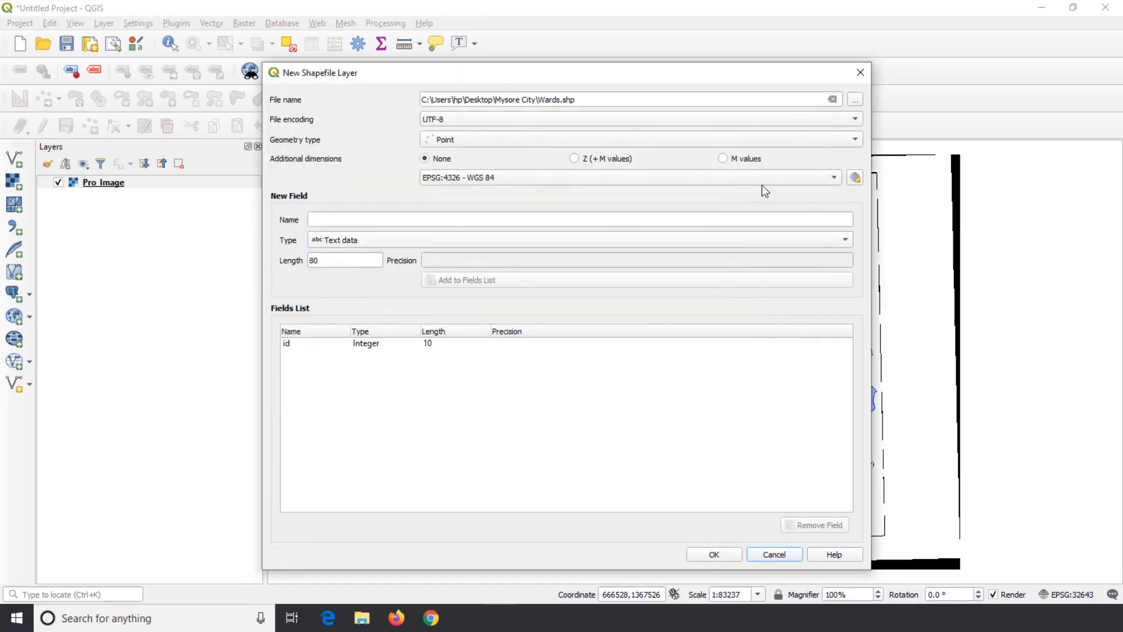
- Set the new shapefile's geometry type to Polygon and its CRS to EPSG:32643 - WGS 84 / UTM zone 43N
left_click(842, 141)
left_click(501, 180)
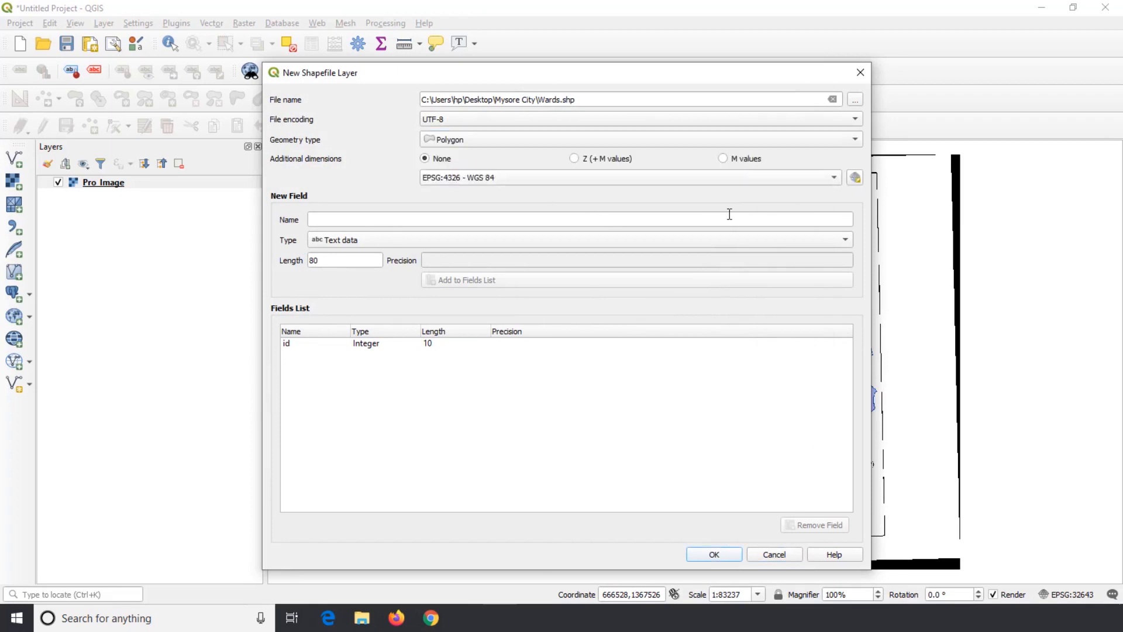
left_click(856, 178)
left_click(275, 133)
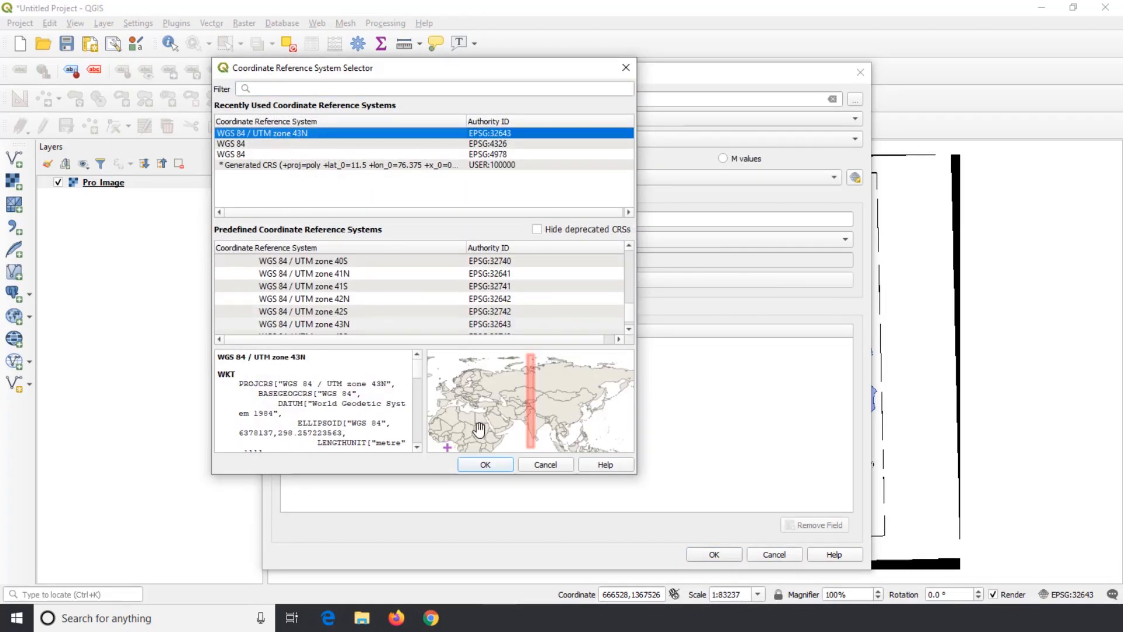
left_click(486, 464)
- Add a whole number field named Ward_No to the fields list and create the Wards shapefile layer
left_click(326, 218)
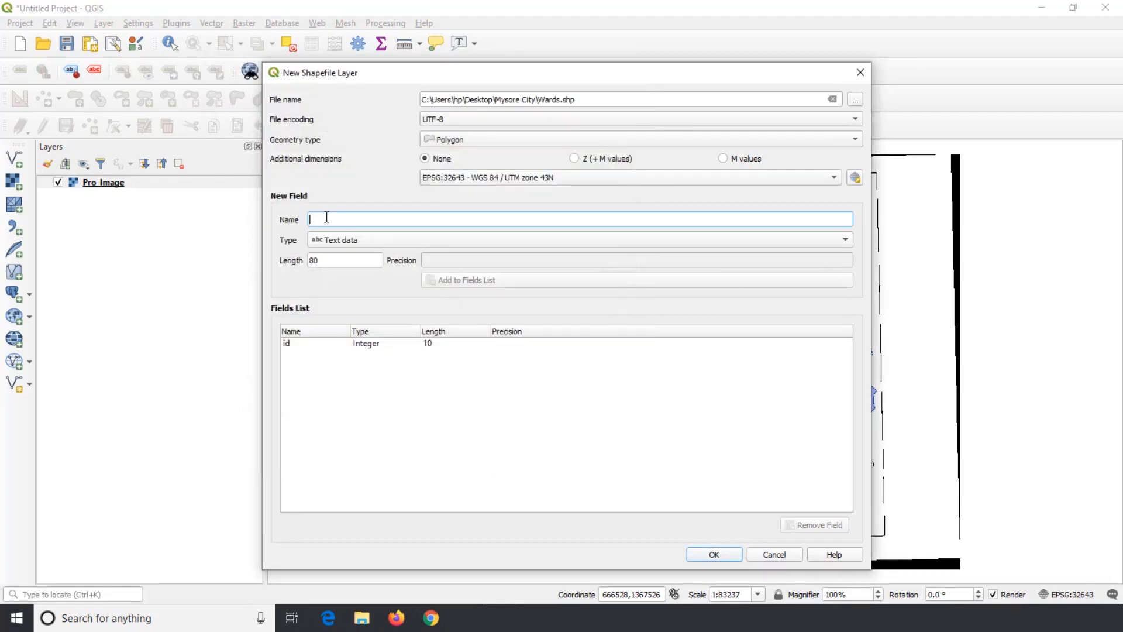
type("W")
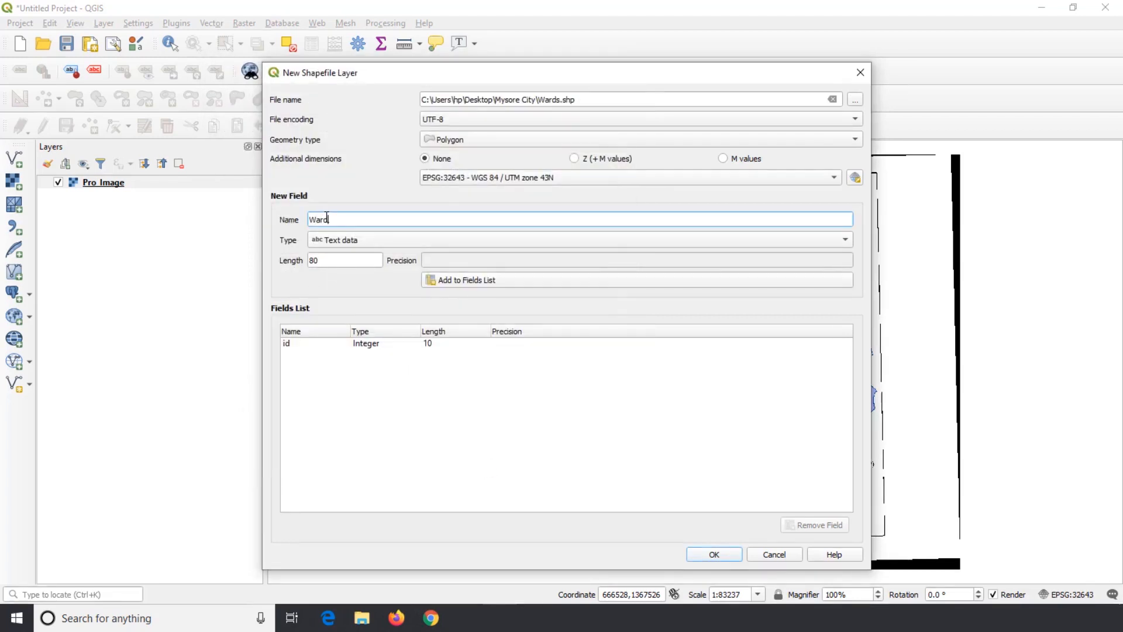
type("ard_No")
left_click(363, 239)
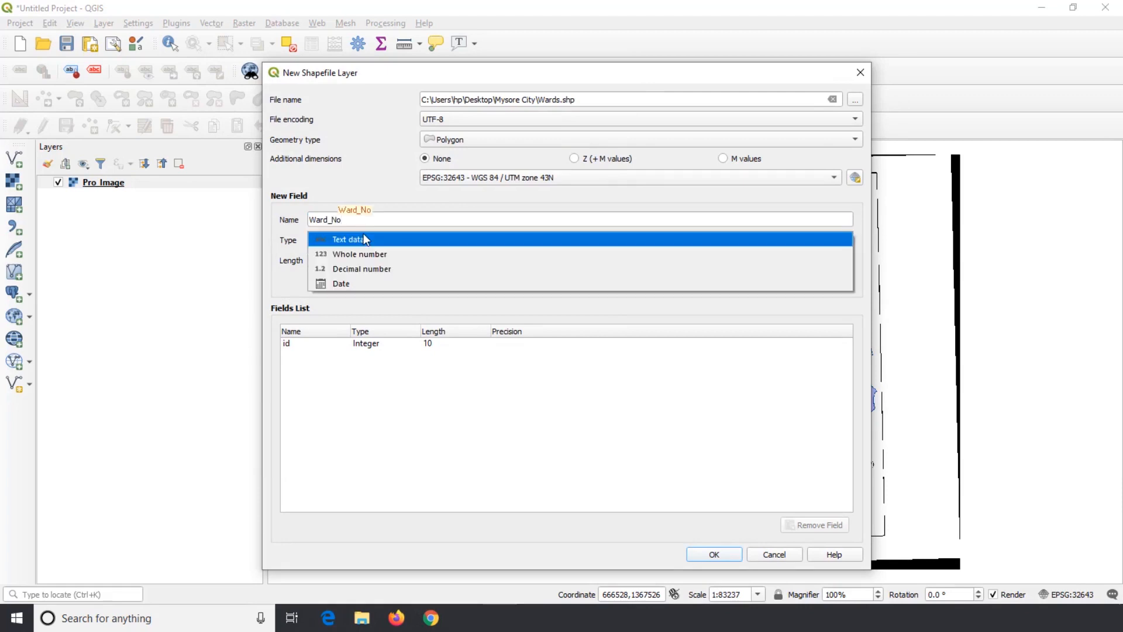
left_click(367, 254)
left_click(480, 282)
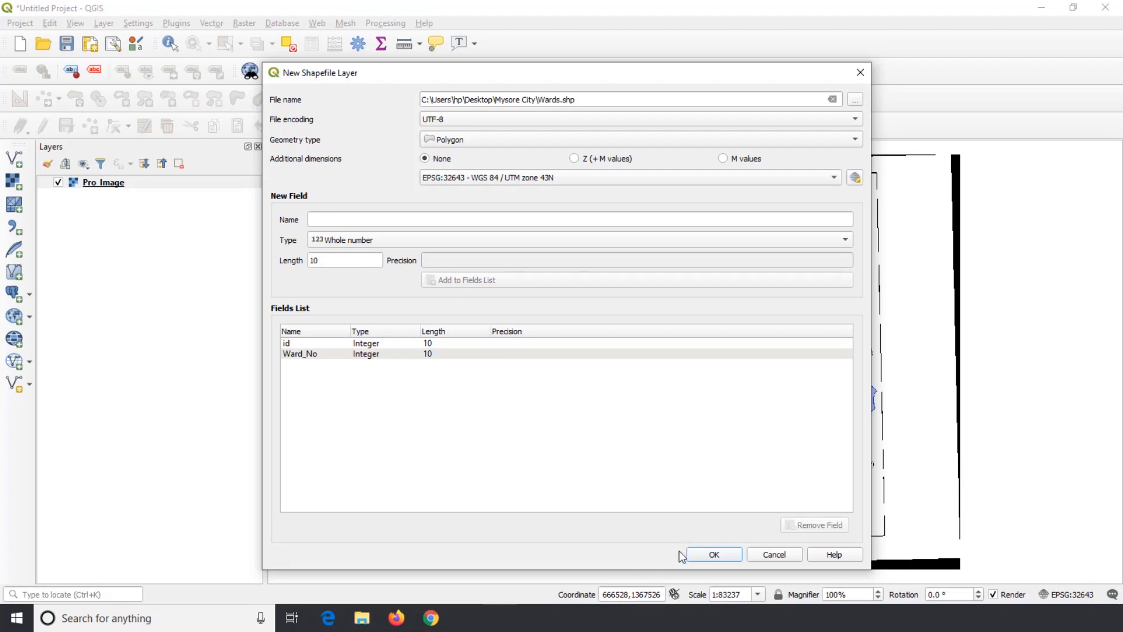
left_click(709, 560)
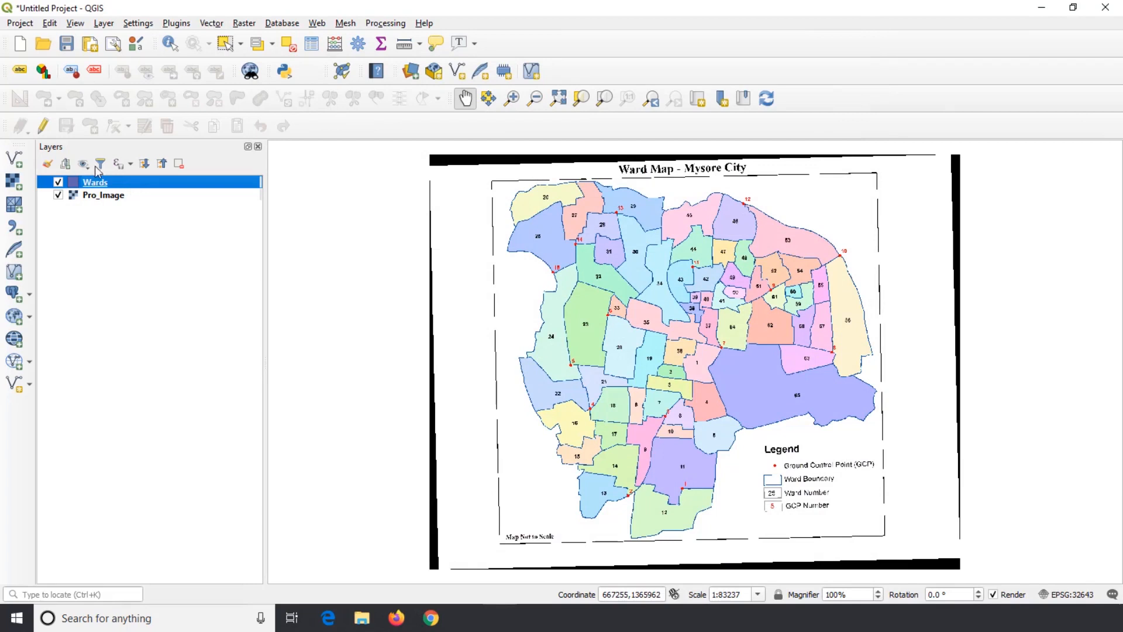
- Turn on editing for the Wards layer and activate Add Polygon Feature with ward 36 in view
left_click(43, 125)
scroll(697, 350, "down", 3)
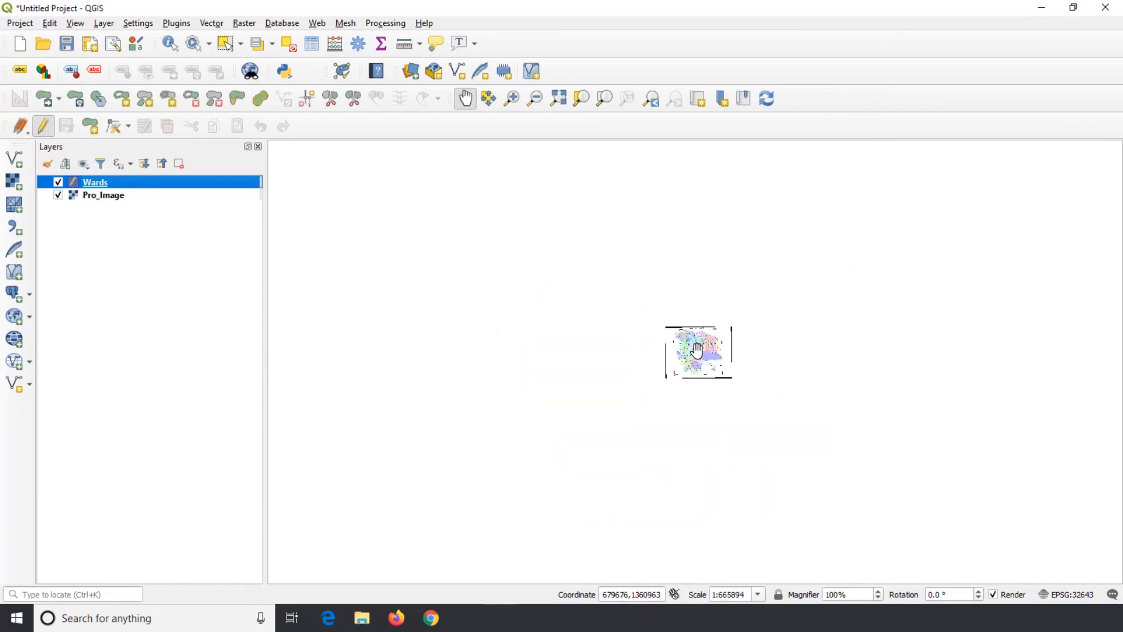
scroll(698, 350, "up", 6)
scroll(742, 350, "up", 1)
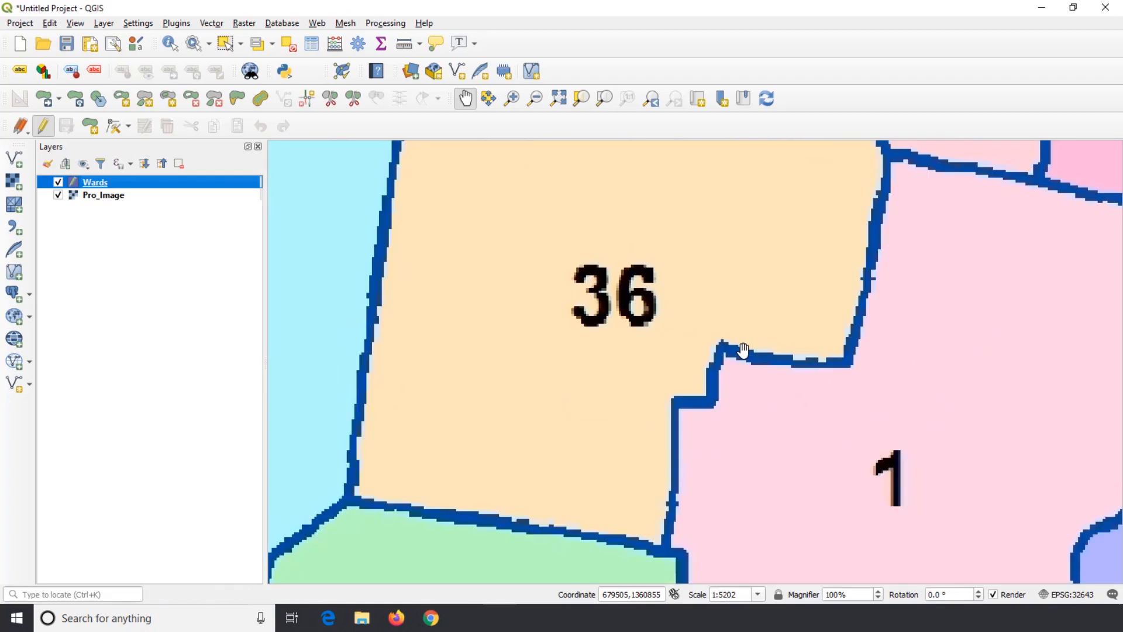
scroll(743, 350, "down", 1)
left_click(90, 126)
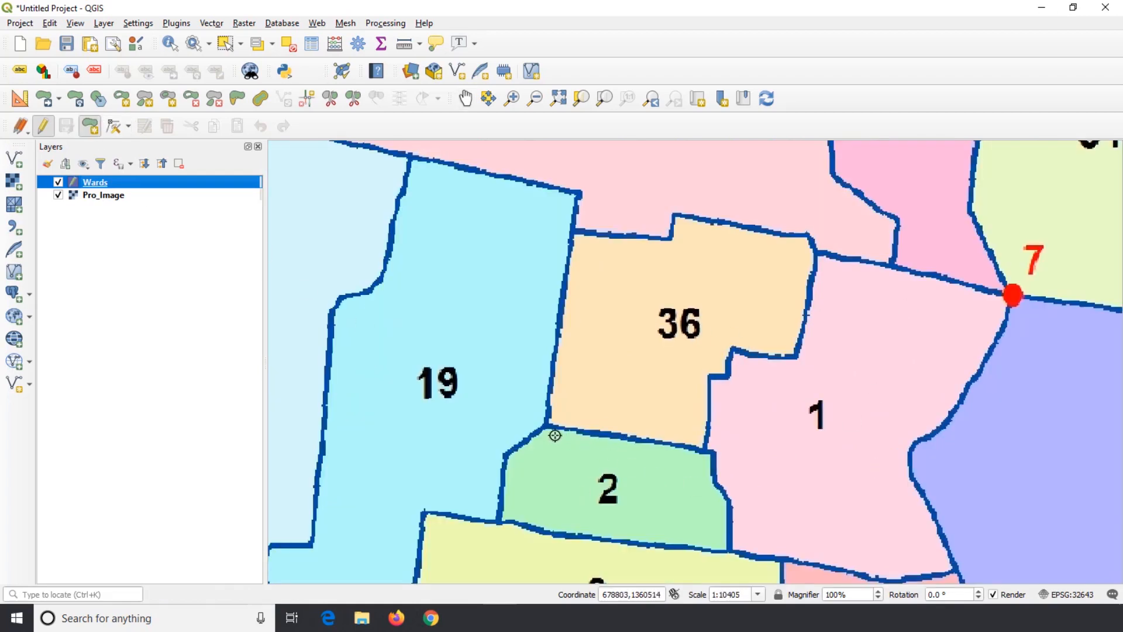
- Trace the boundary of ward 36 on the map image as a closed polygon in the Wards layer
left_click(572, 230)
left_click(547, 425)
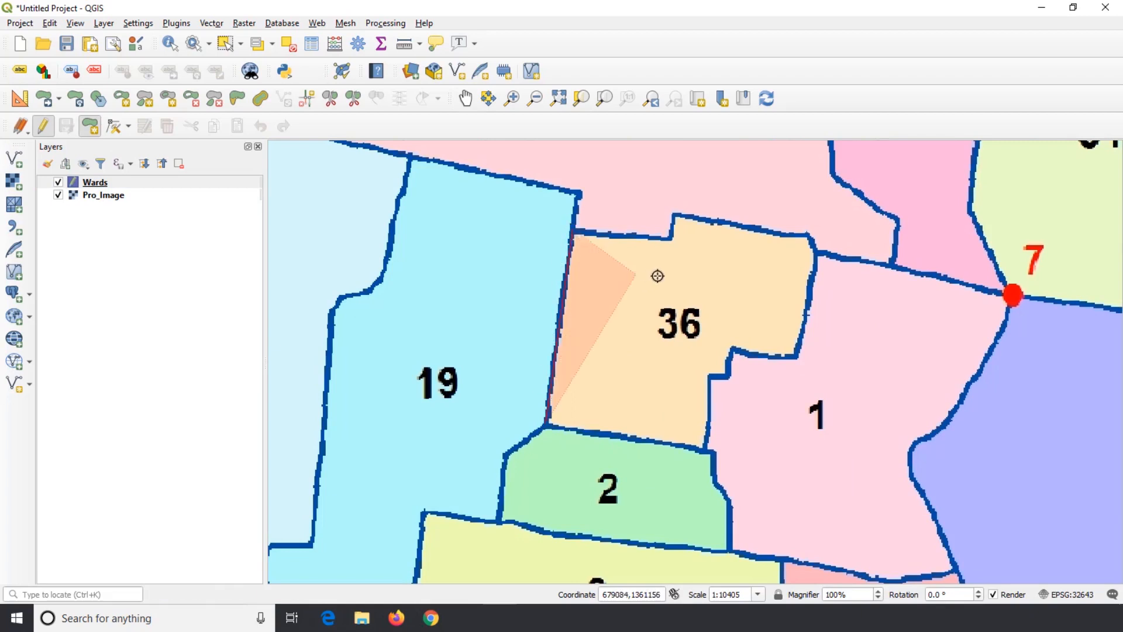
left_click(663, 236)
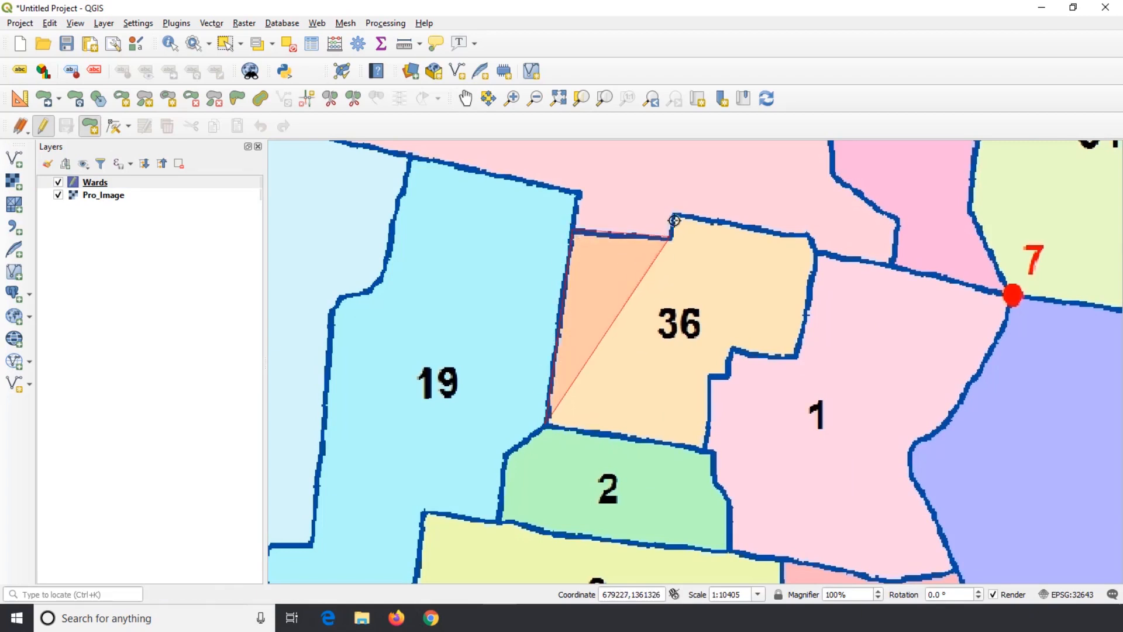
left_click(783, 235)
left_click(809, 235)
left_click(814, 252)
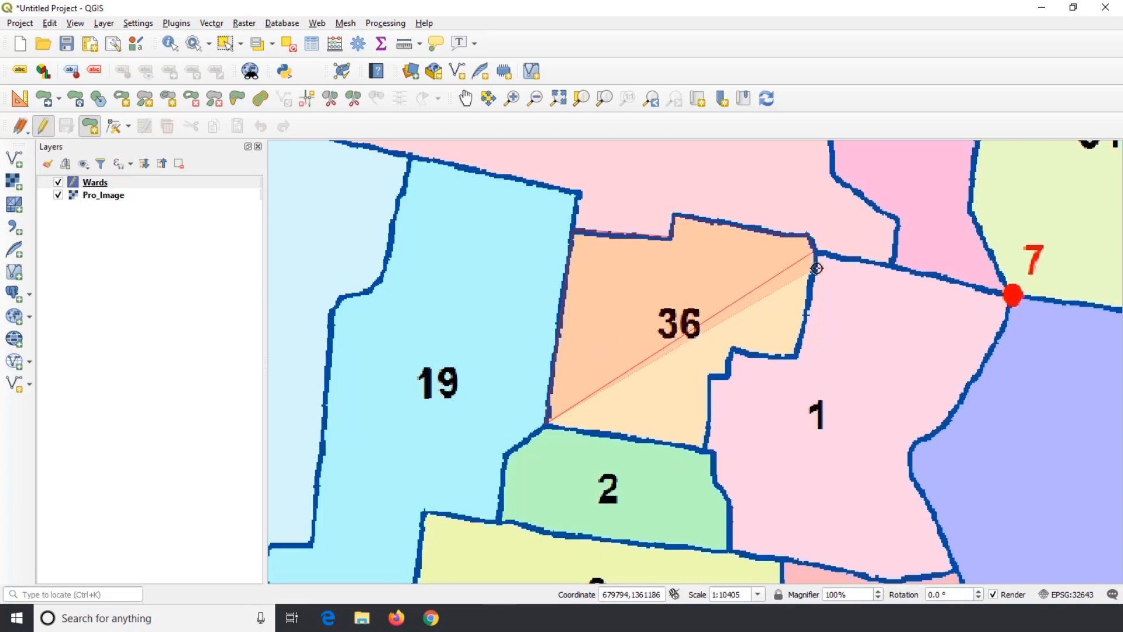
left_click(806, 319)
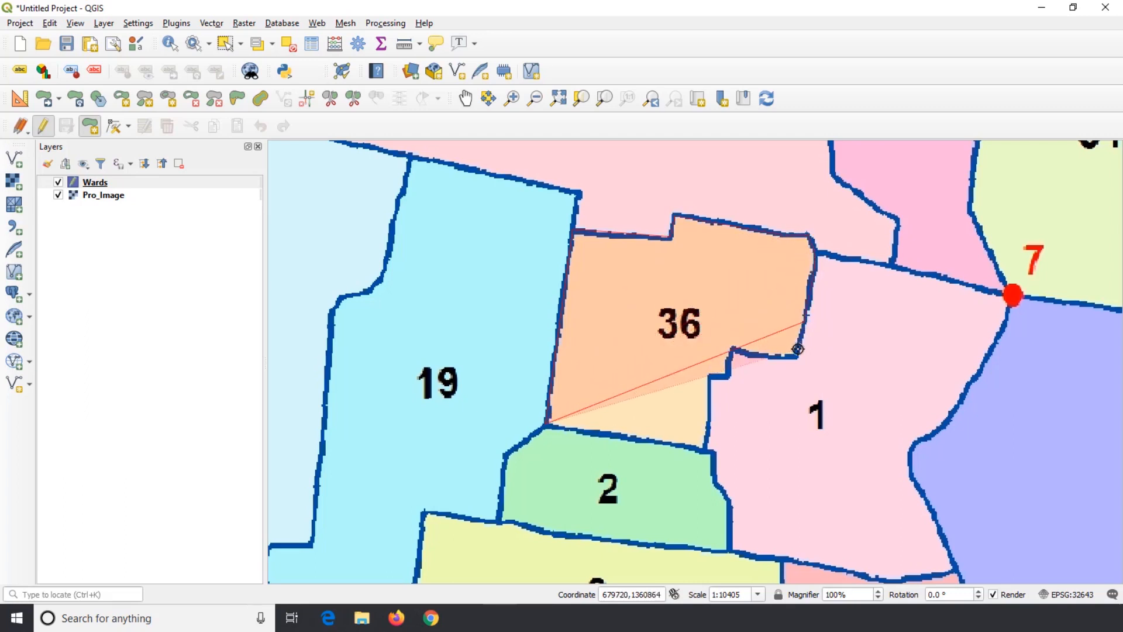
left_click(796, 355)
left_click(760, 357)
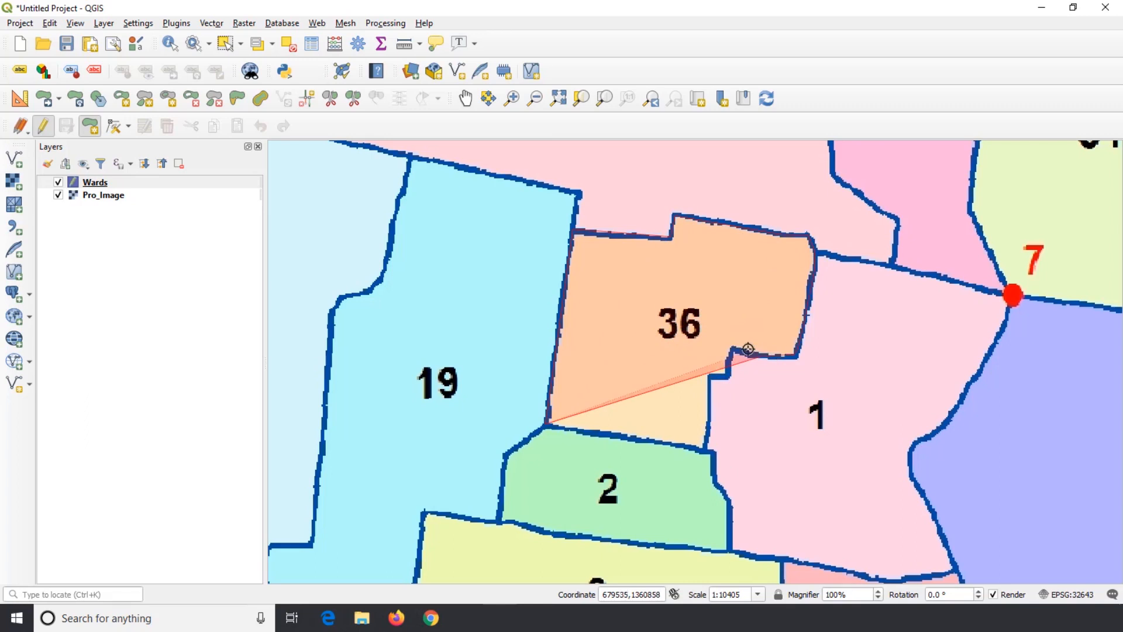
left_click(732, 351)
left_click(727, 367)
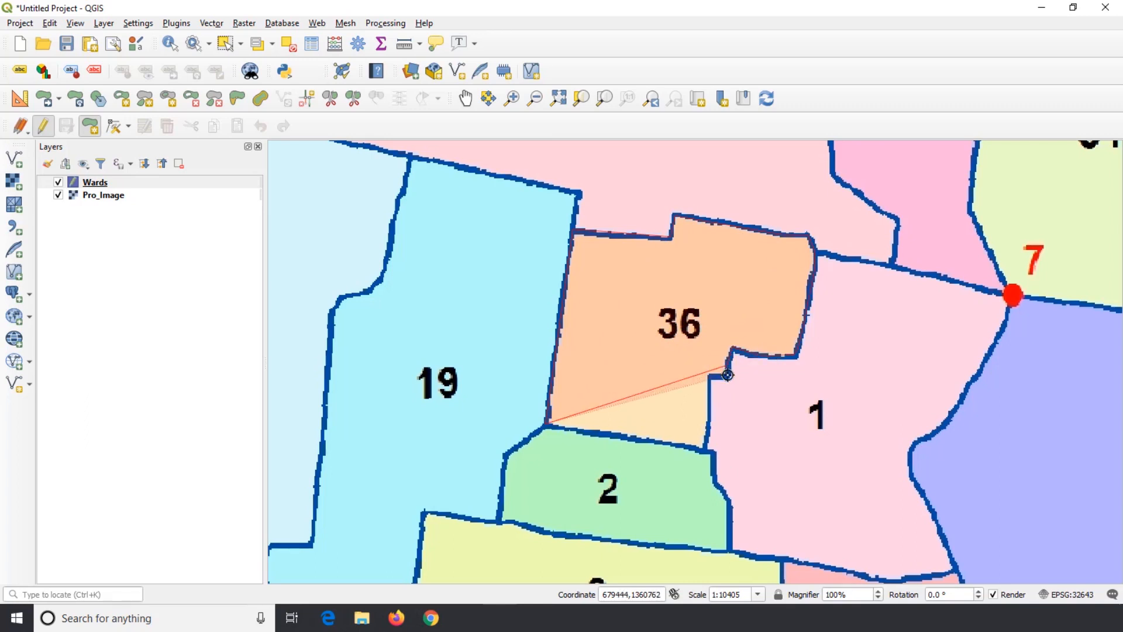
left_click(709, 376)
left_click(708, 404)
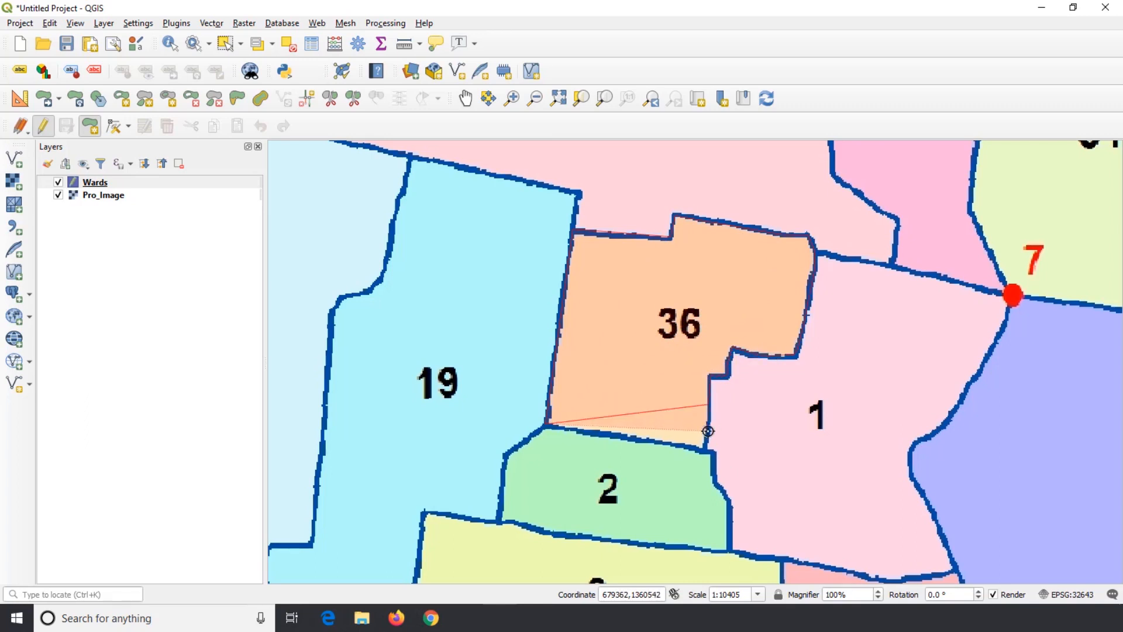
left_click(705, 448)
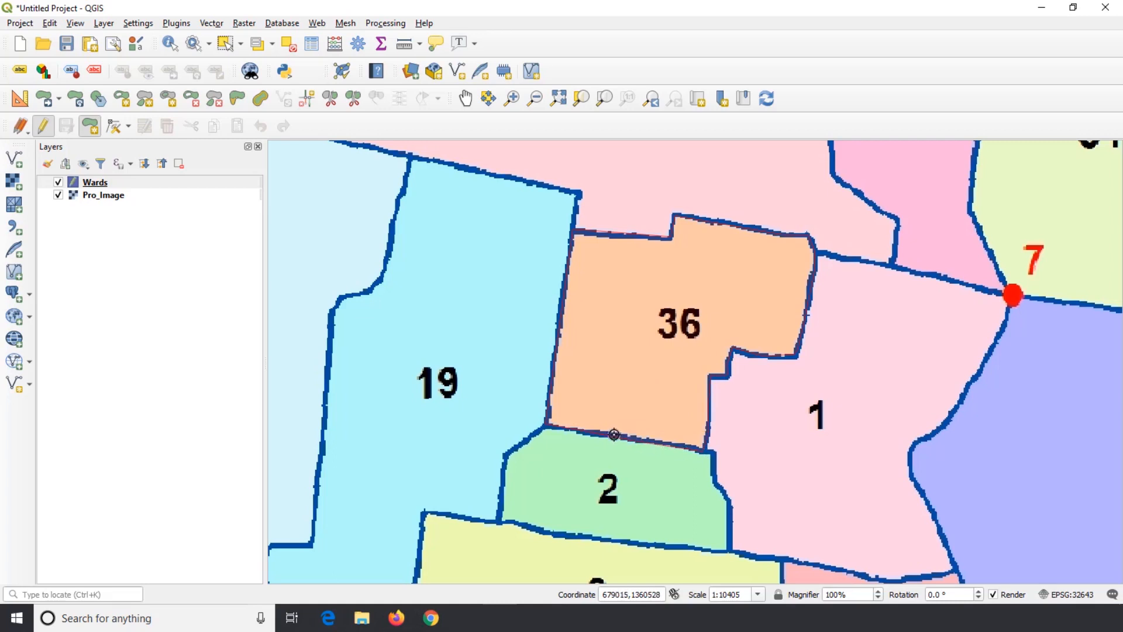
right_click(592, 433)
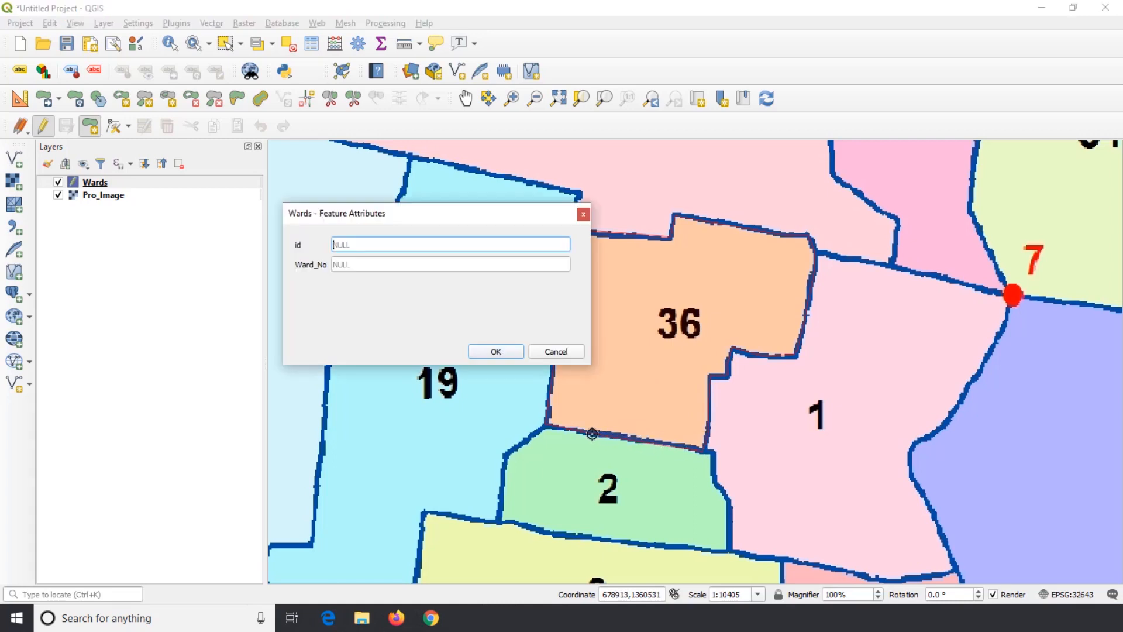
- Set the new polygon's id to 1 and Ward_No to 36, and save the feature attributes
type("1")
key("Tab")
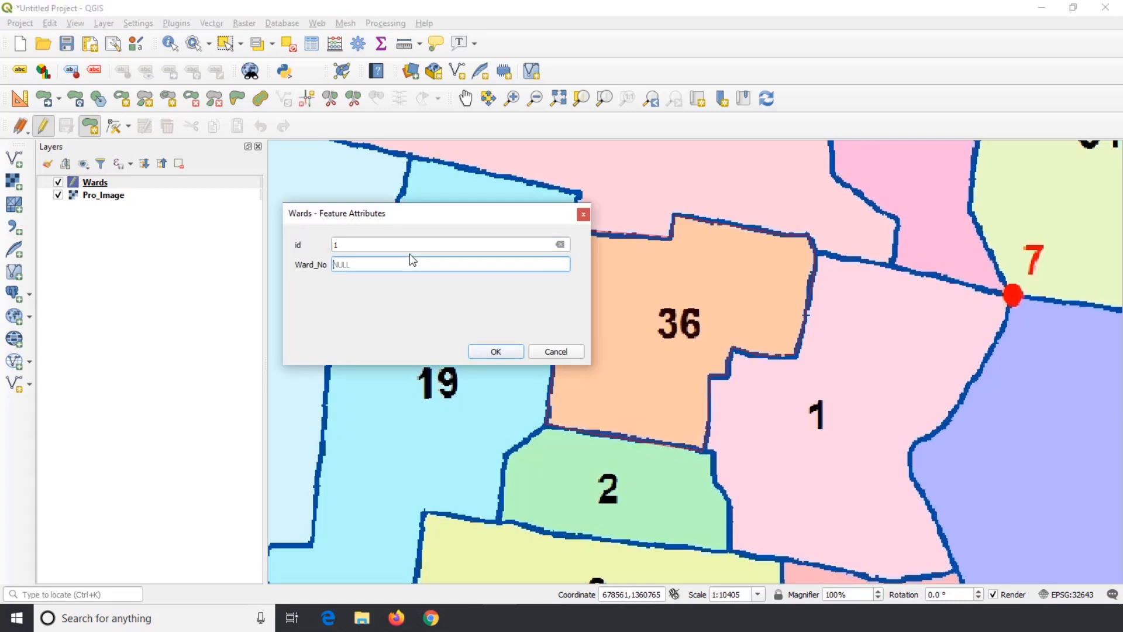
type("36")
left_click(491, 352)
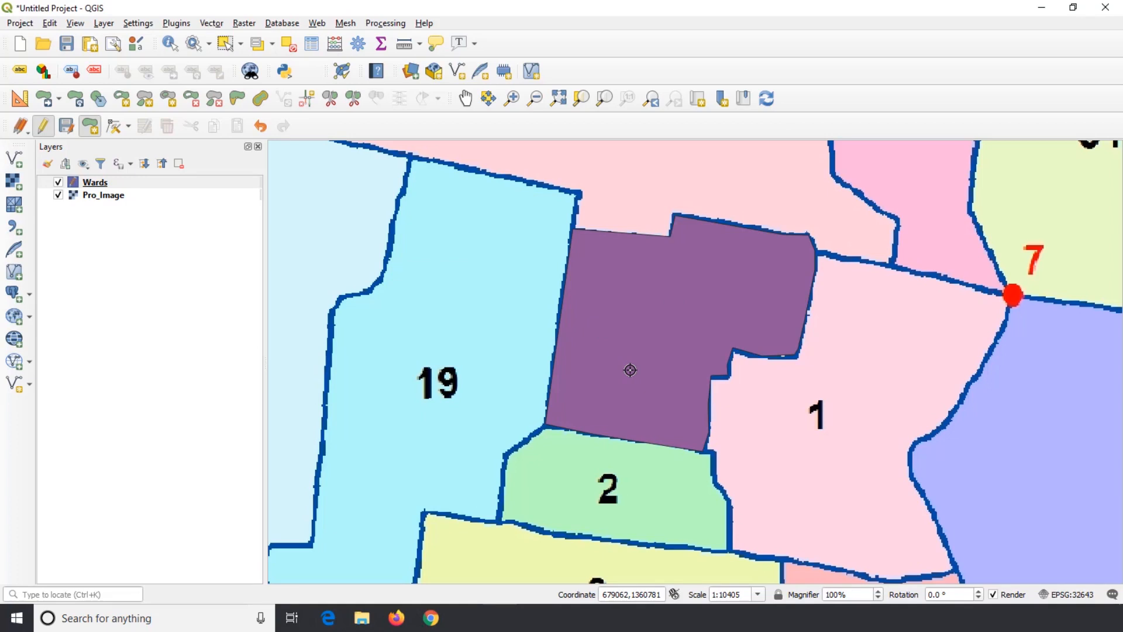
- Enable snapping in the project snapping settings and switch it from all layers to Advanced Configuration
left_click(20, 23)
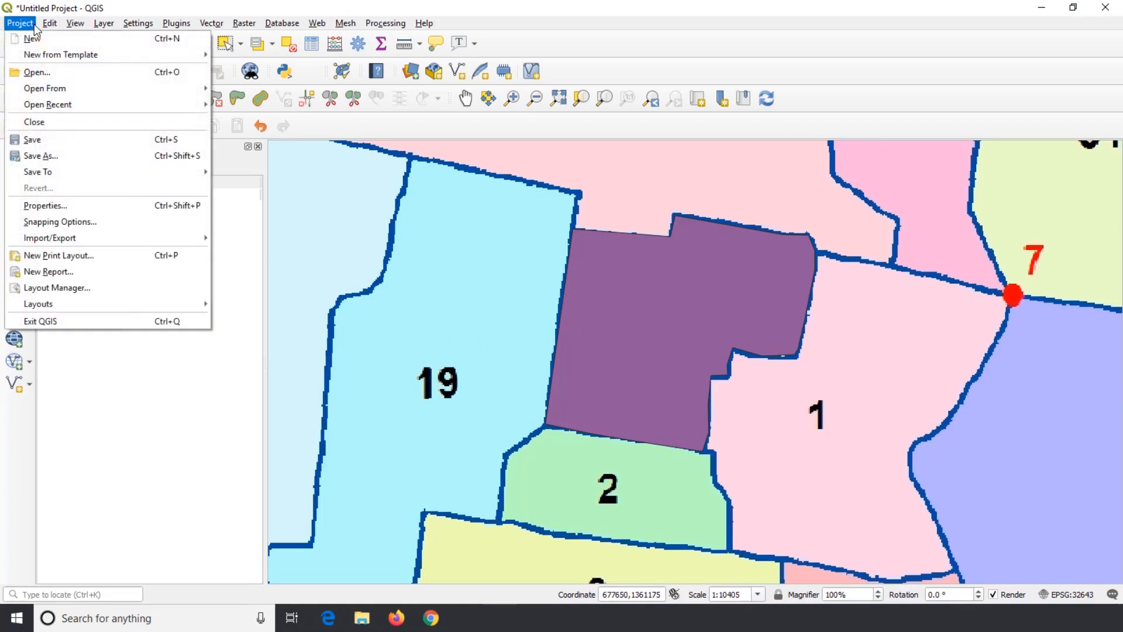
left_click(87, 224)
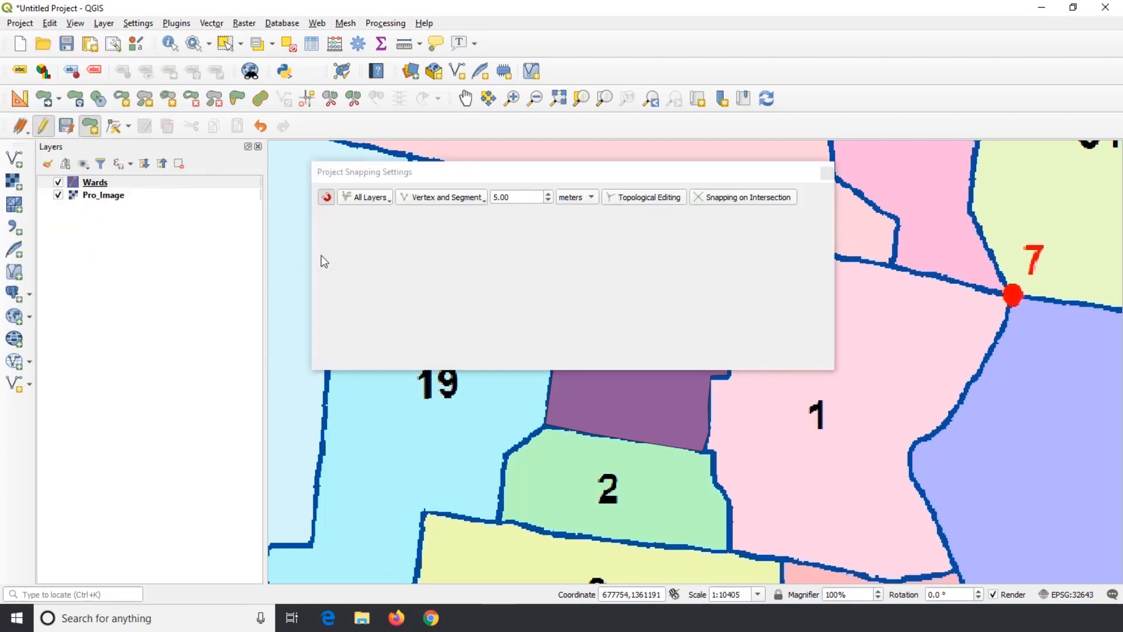
left_click(327, 197)
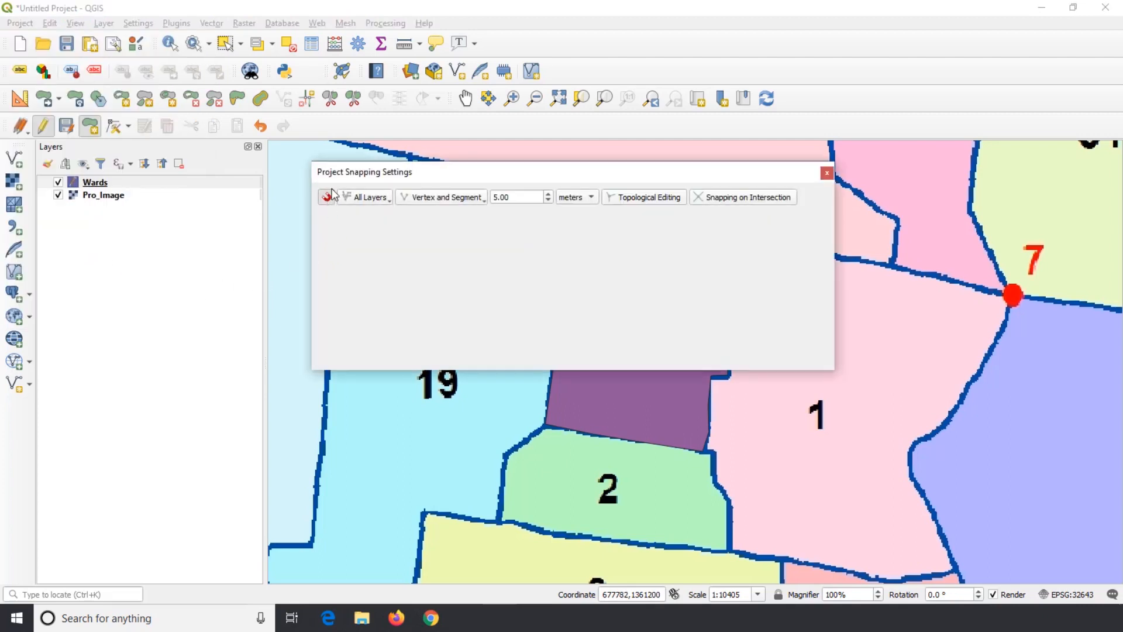
left_click_drag(335, 171, 136, 98)
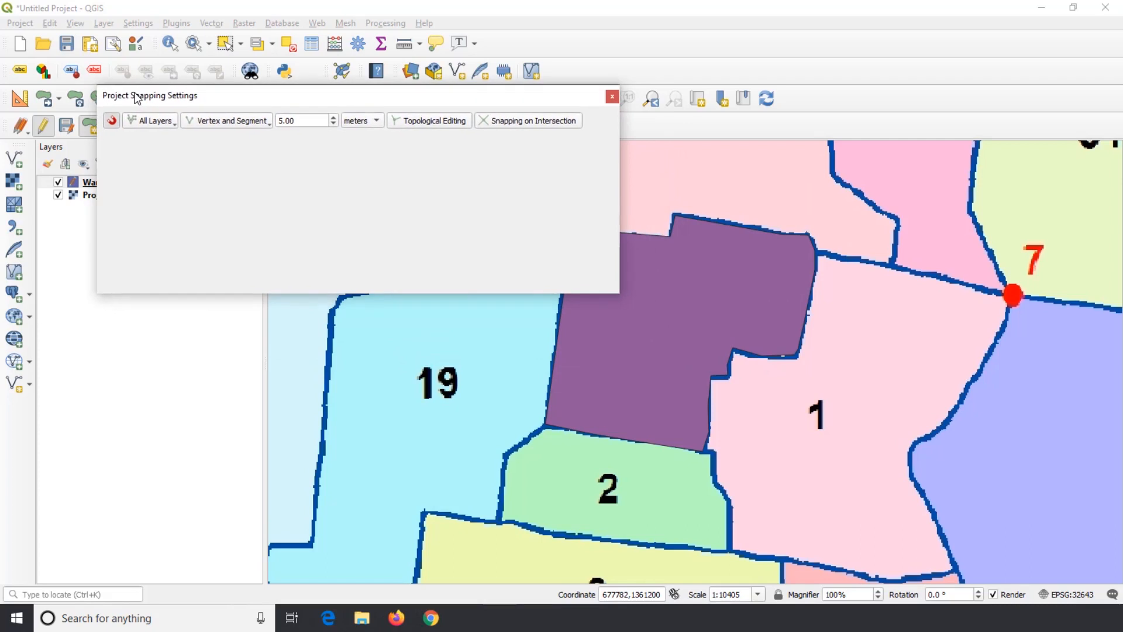
left_click(170, 123)
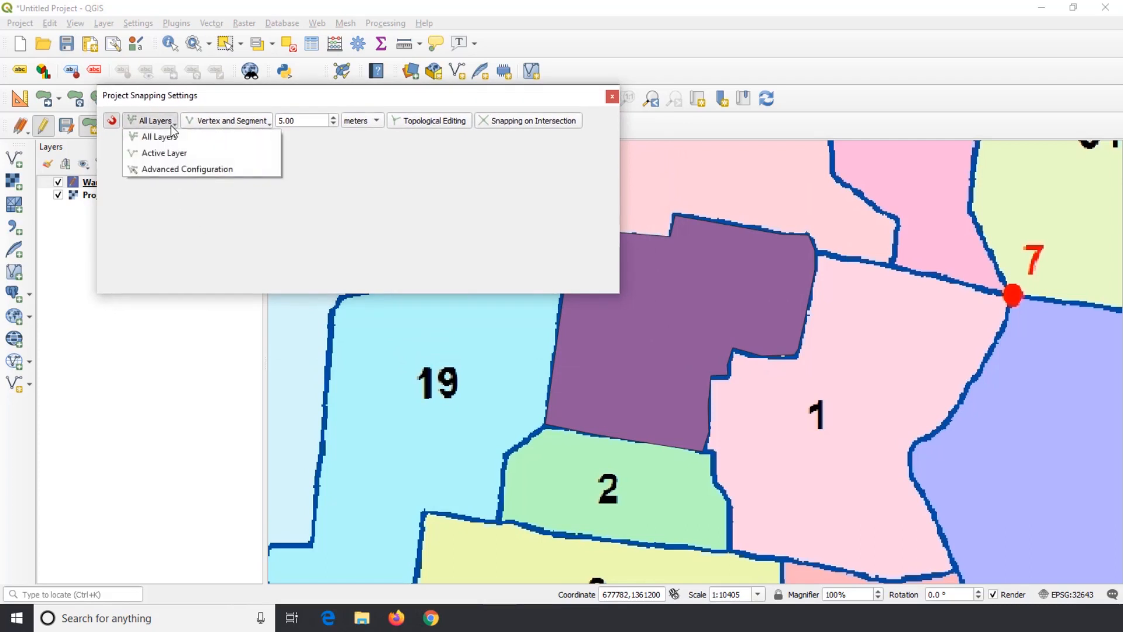
left_click(181, 167)
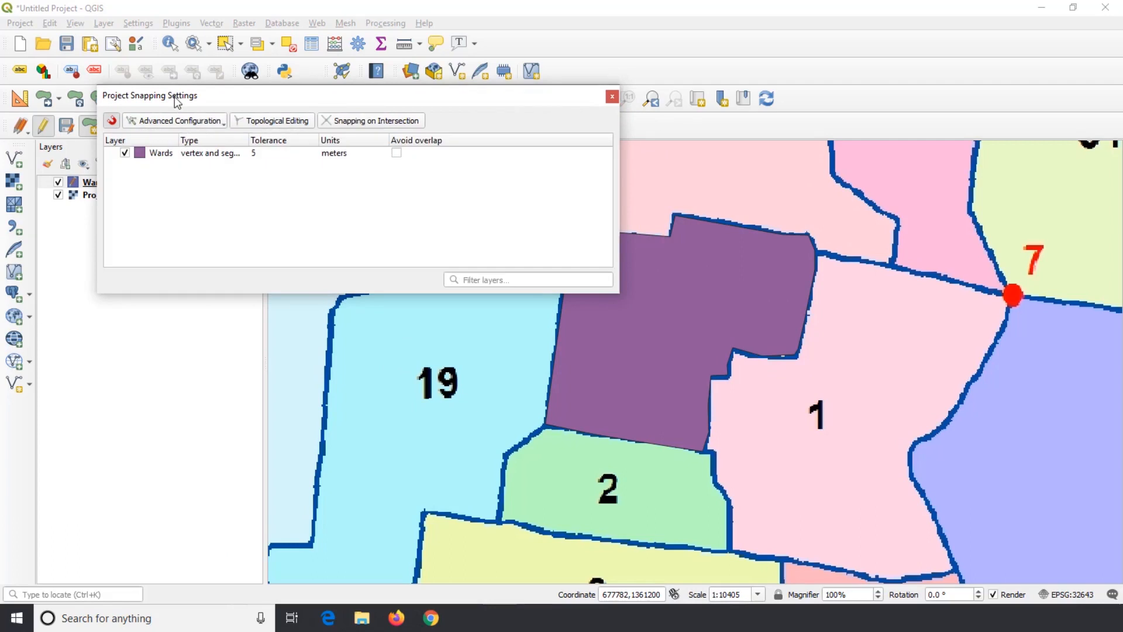
left_click_drag(174, 97, 266, 110)
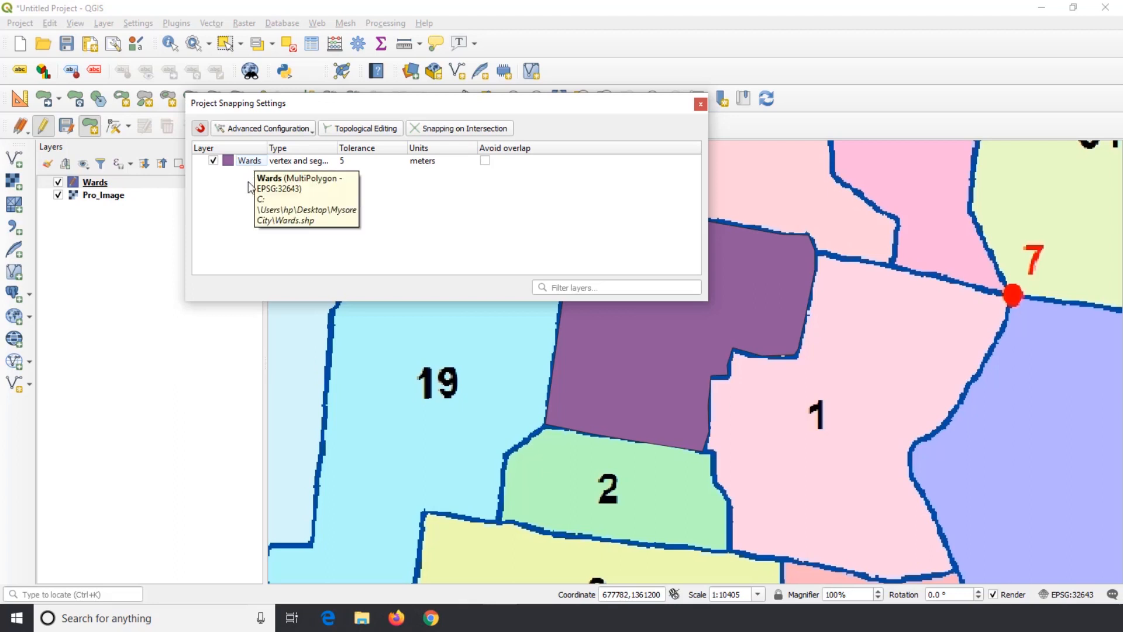
- Set the Wards layer's snapping tolerance to 50 meters, turn on Avoid overlap, and close the snapping settings
left_click(313, 161)
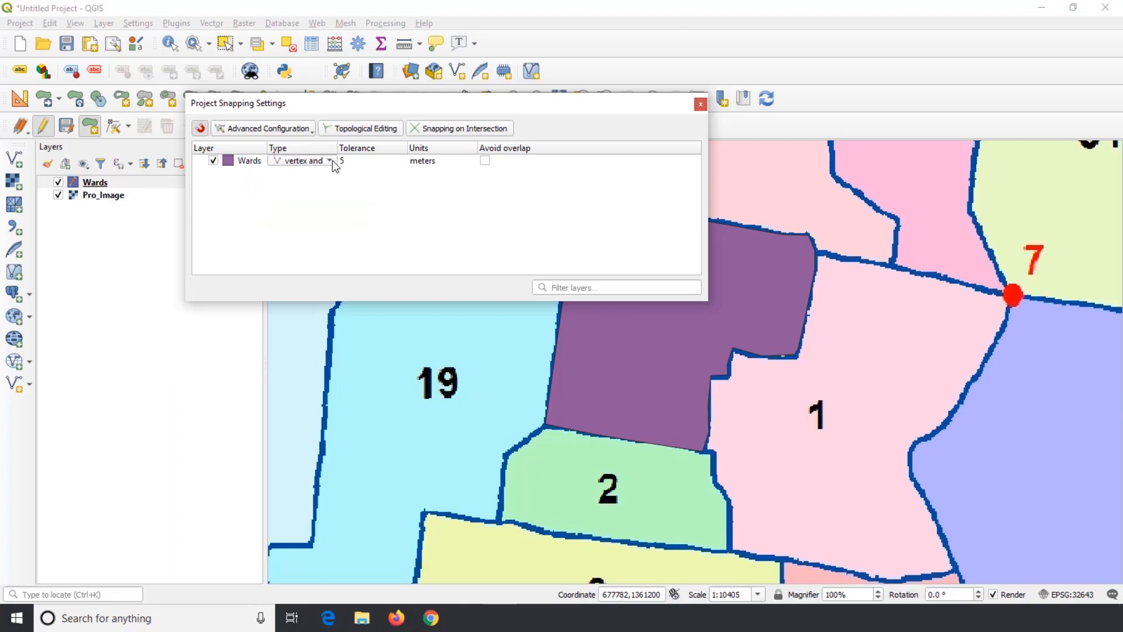
left_click(330, 161)
left_click(332, 164)
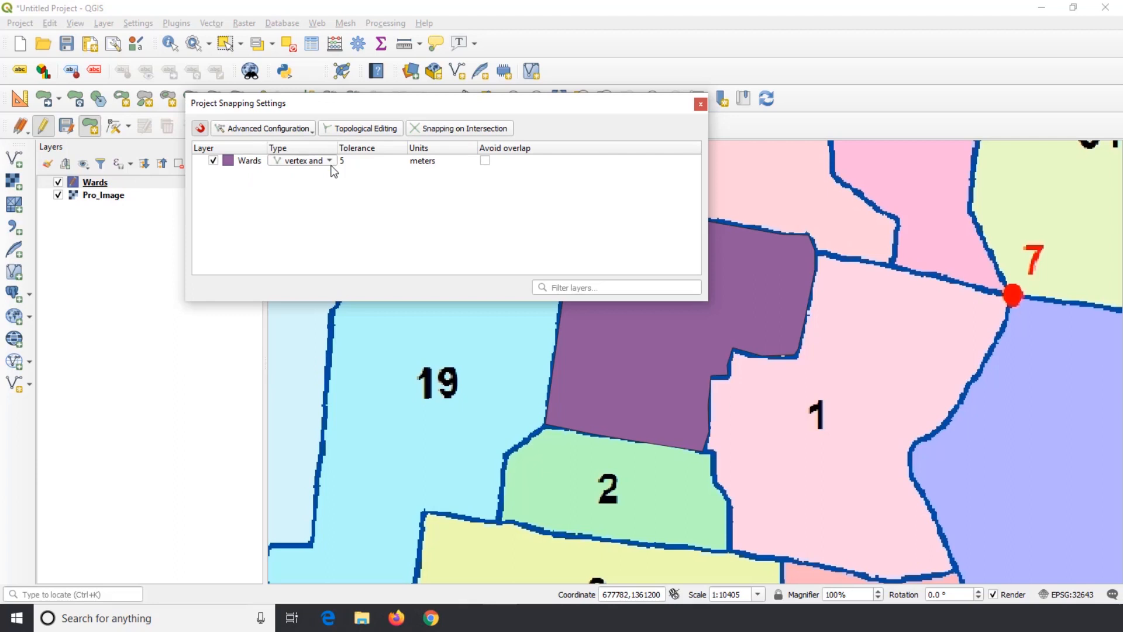
left_click(382, 172)
left_click(369, 162)
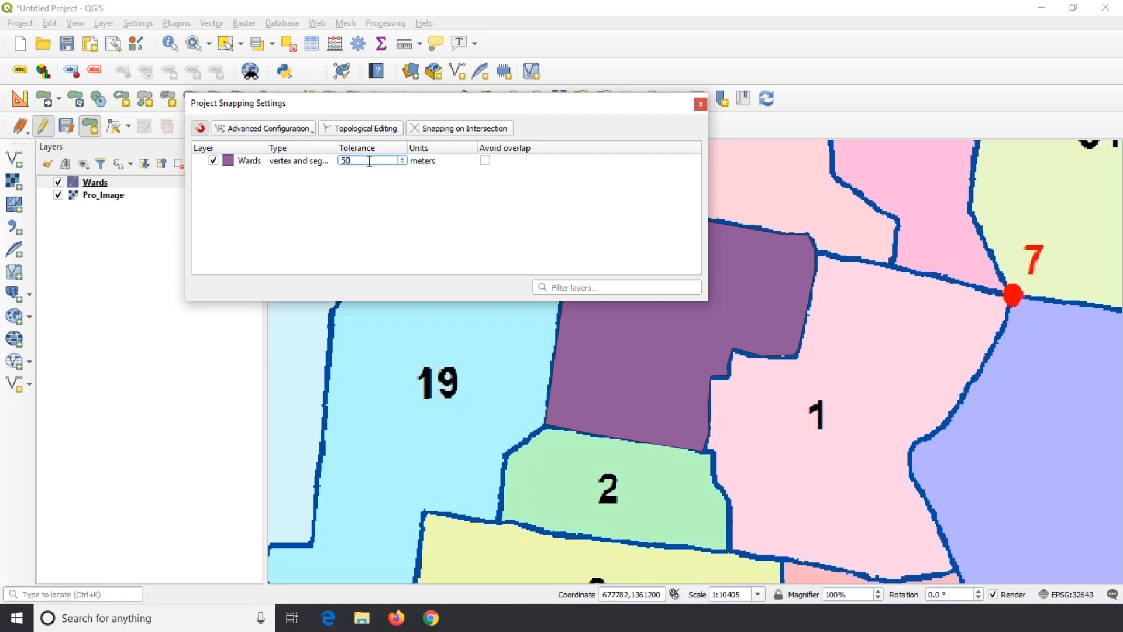
left_click(461, 162)
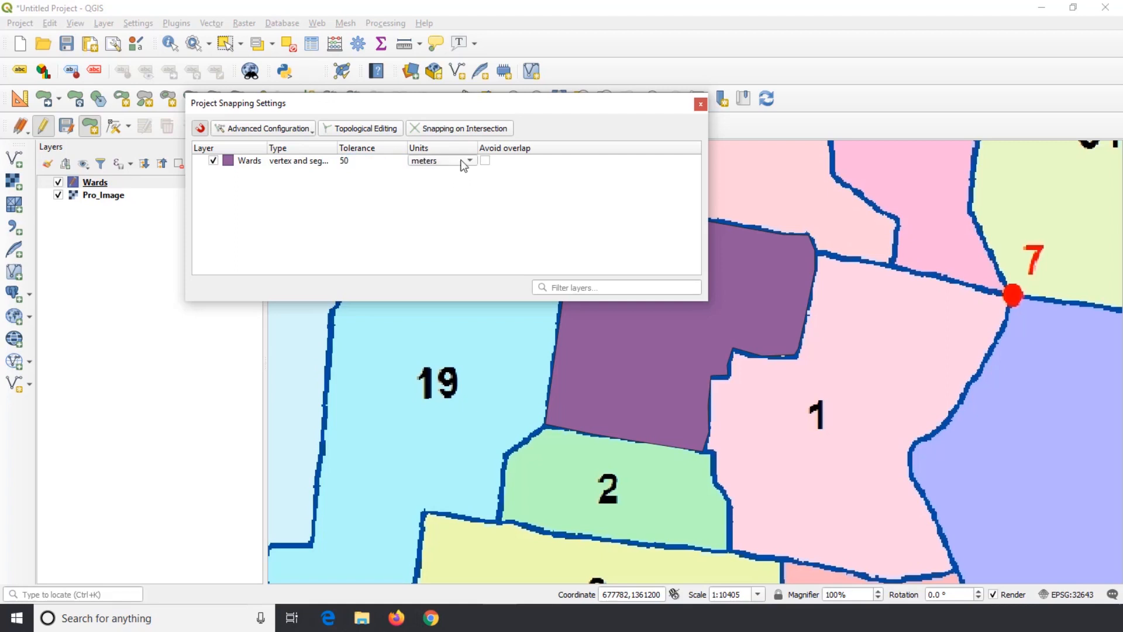
left_click(490, 165)
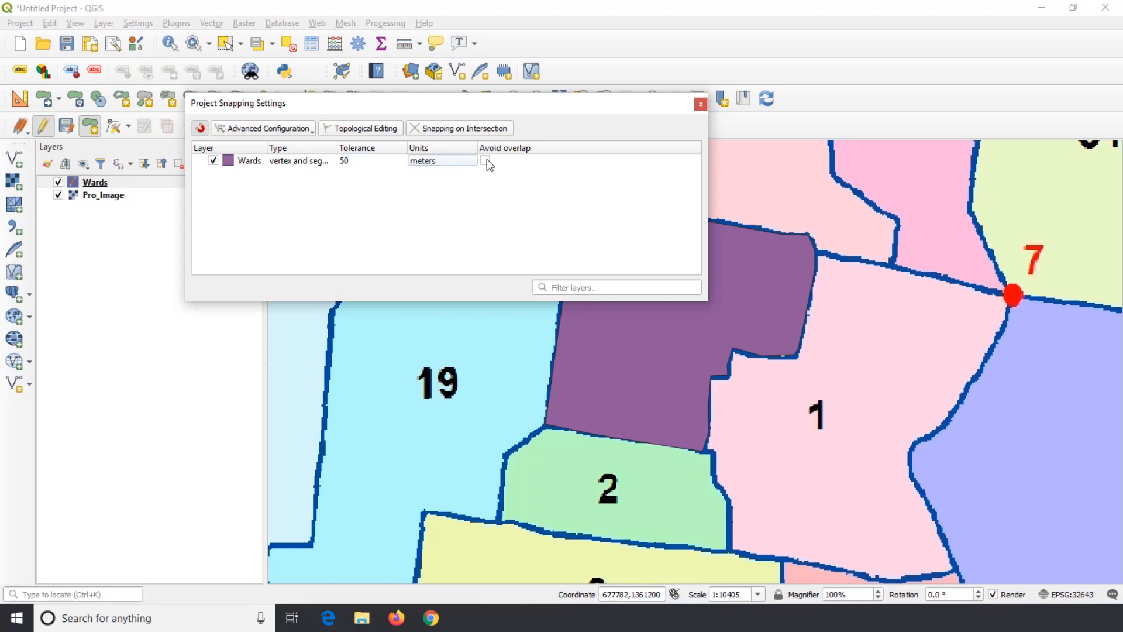
left_click(700, 105)
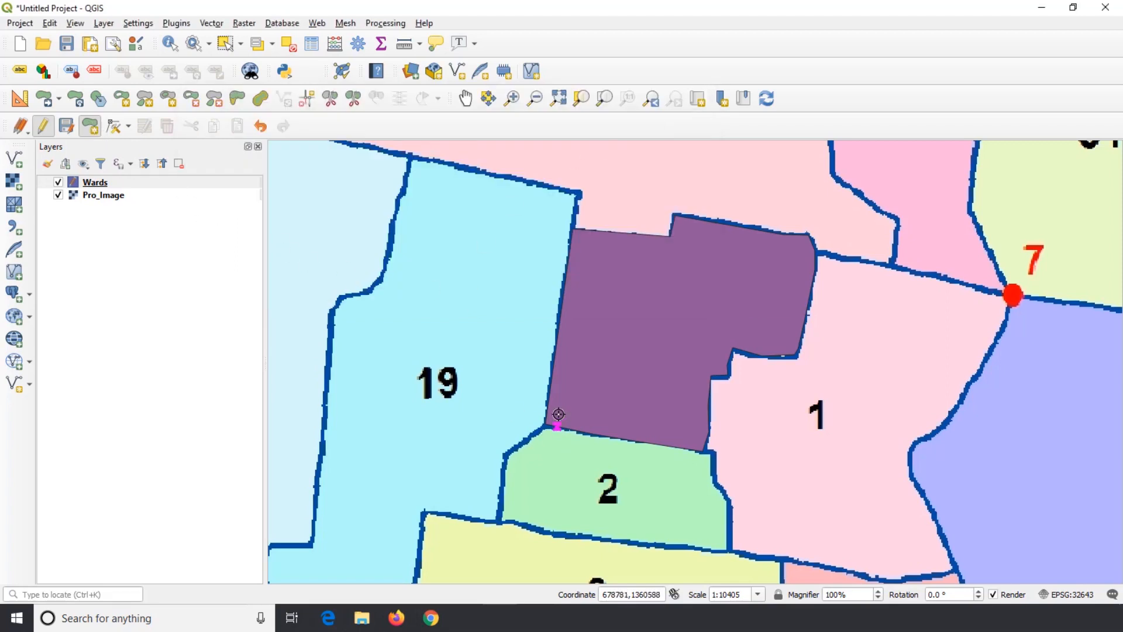
- Digitize ward 2 as a closed polygon in the Wards layer, overlapping into ward 36 along their shared boundary
left_click(573, 397)
left_click(545, 425)
left_click(505, 453)
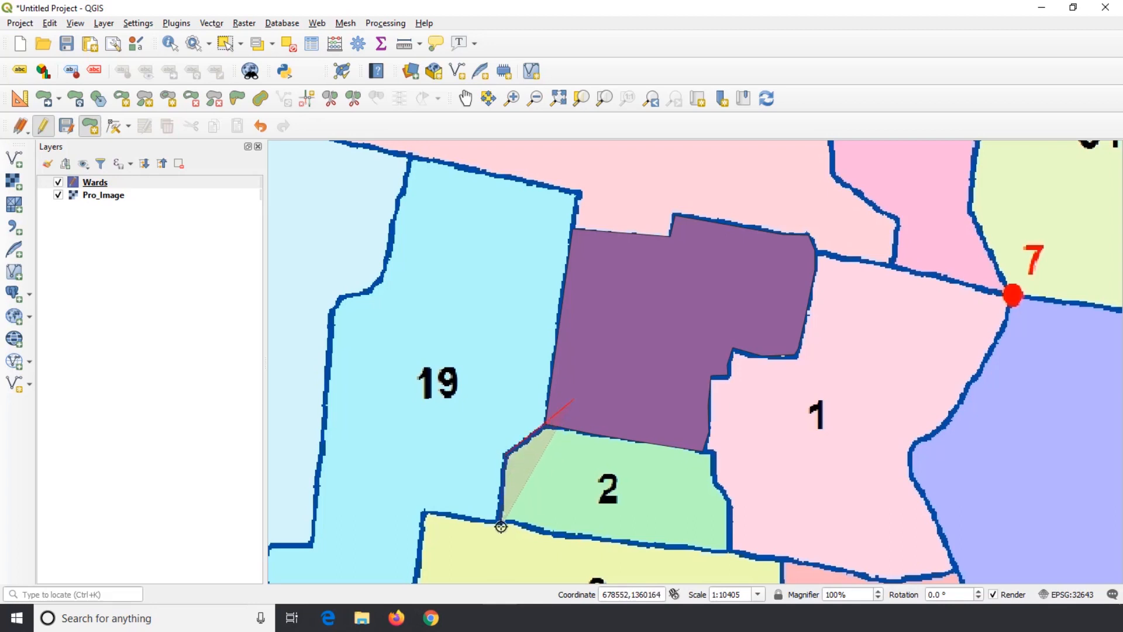
left_click(502, 525)
left_click(516, 523)
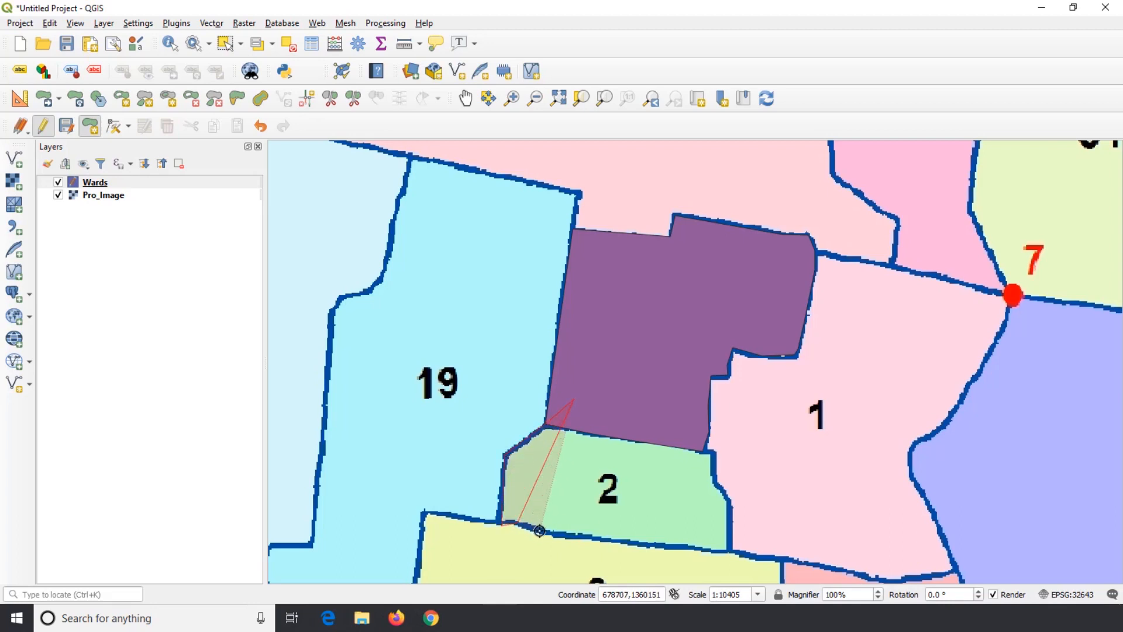
key("BackSpace")
key("BackSpace")
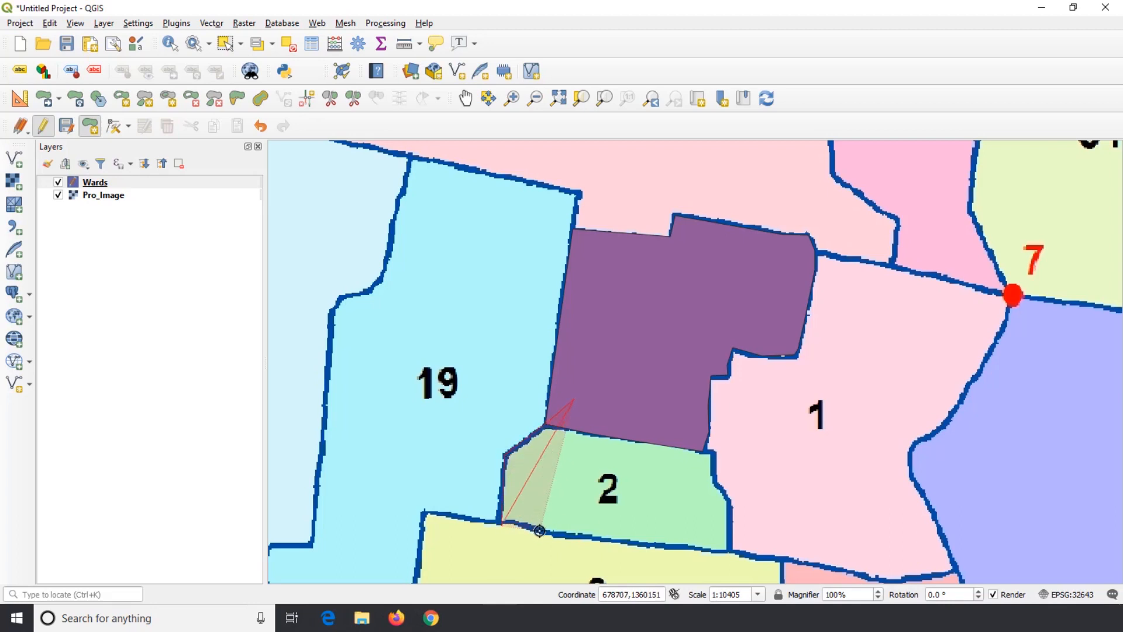
left_click(500, 519)
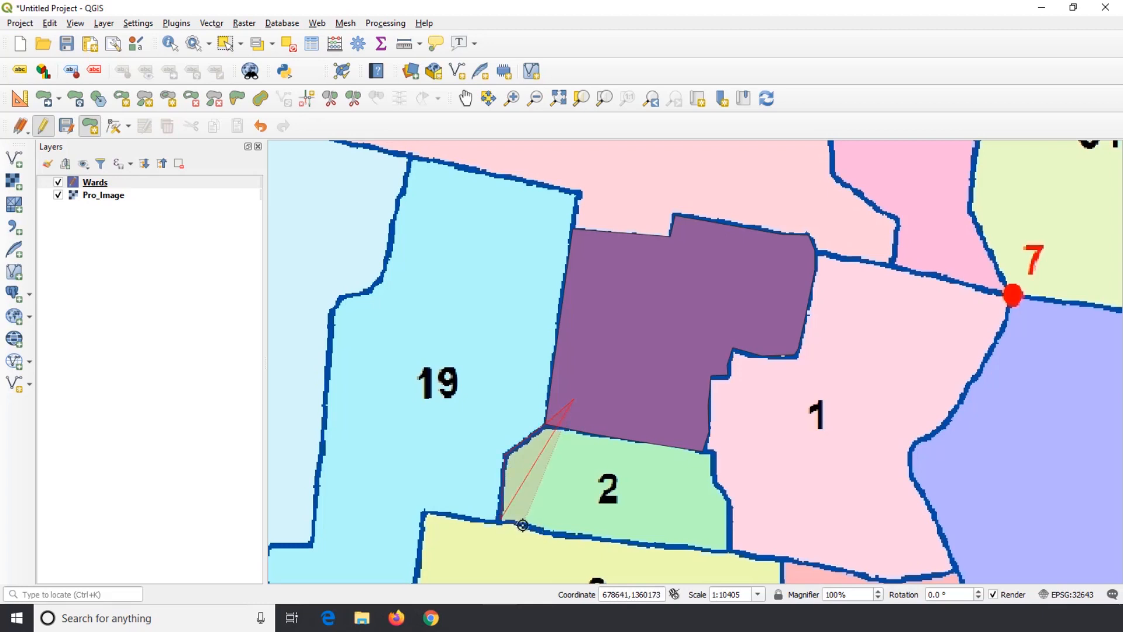
left_click(564, 534)
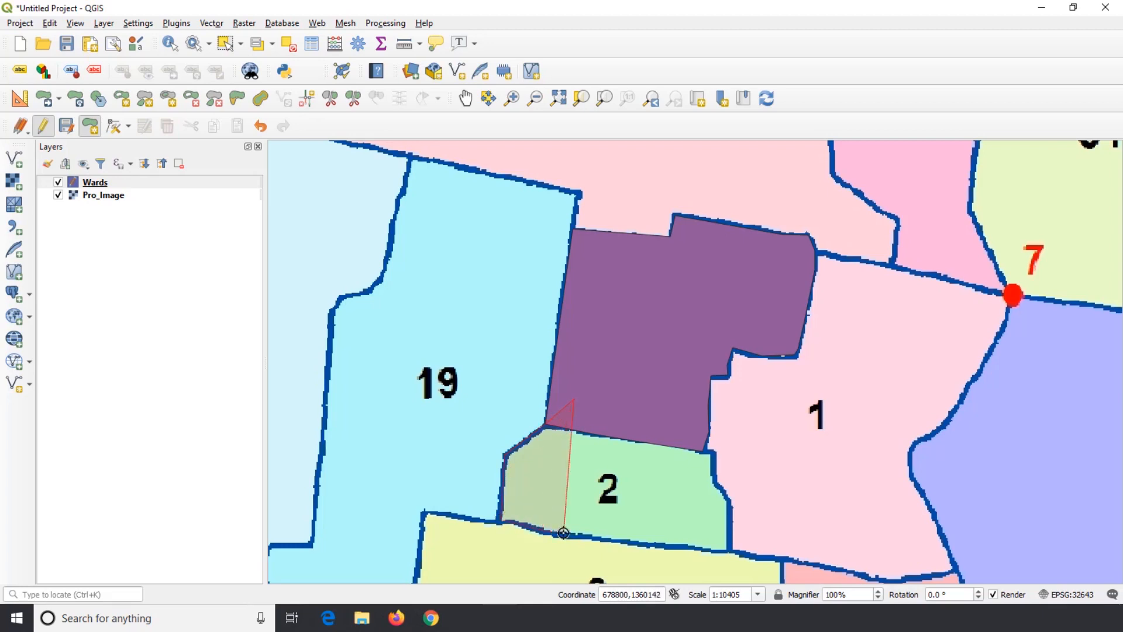
left_click(683, 546)
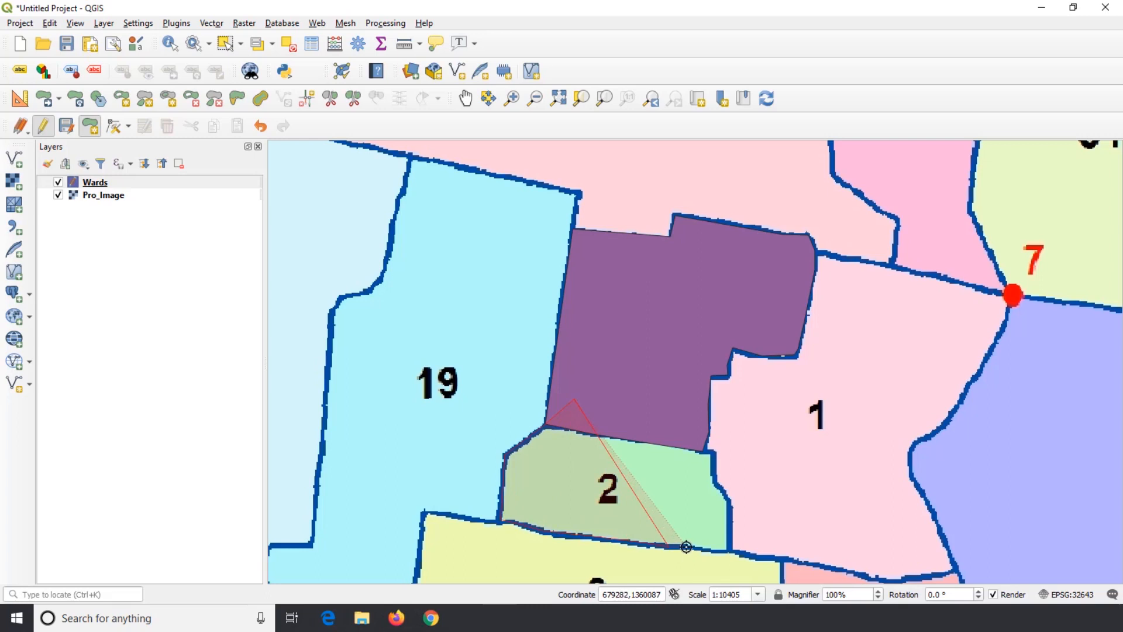
left_click(728, 550)
left_click(711, 465)
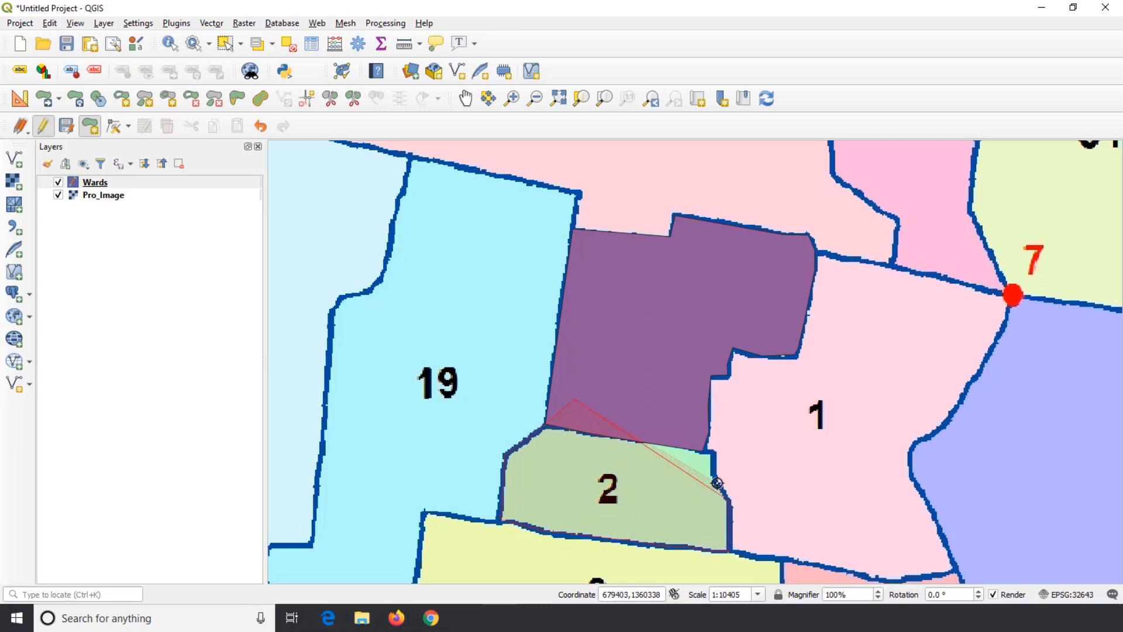
left_click(711, 452)
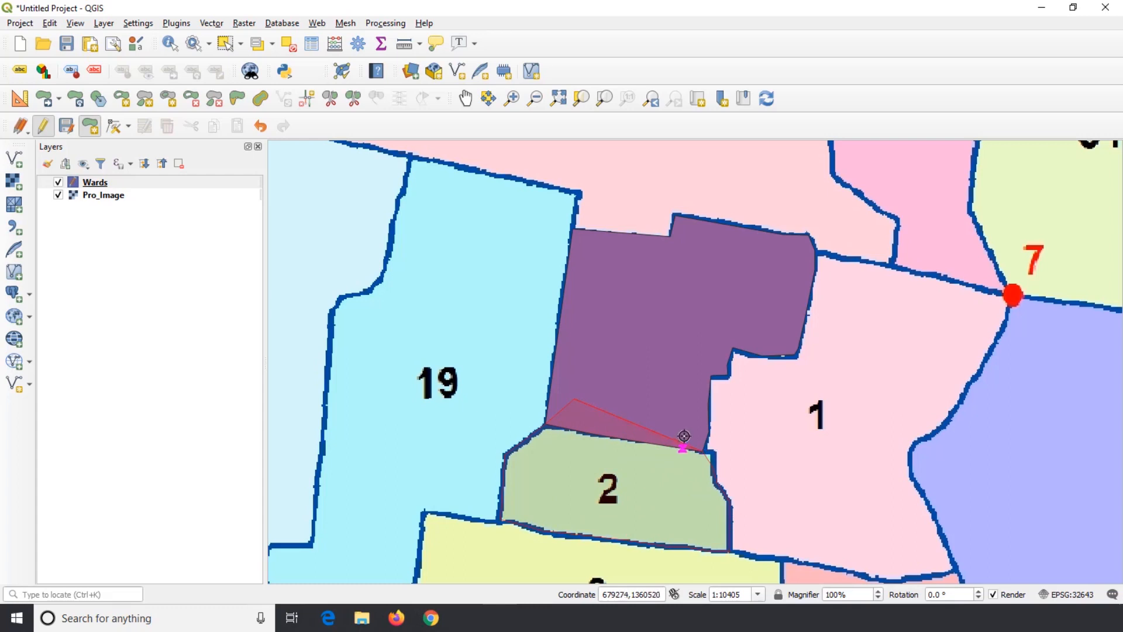
right_click(683, 425)
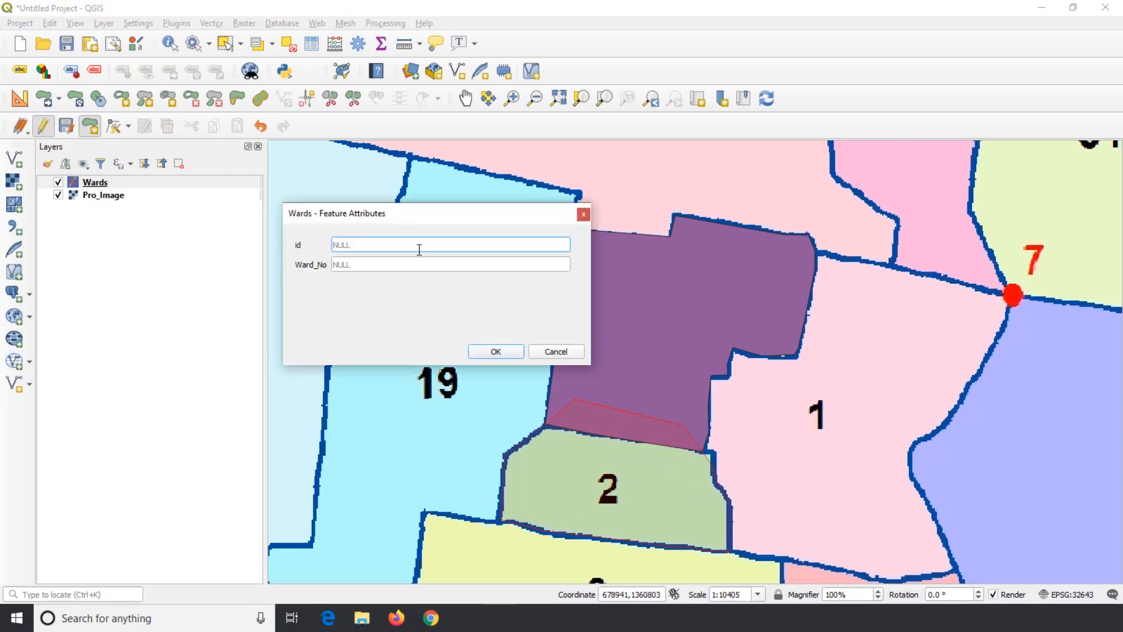
- Set the new polygon's id to 2 and Ward_No to 2, and save the feature attributes
type("2")
key("Tab")
type("2")
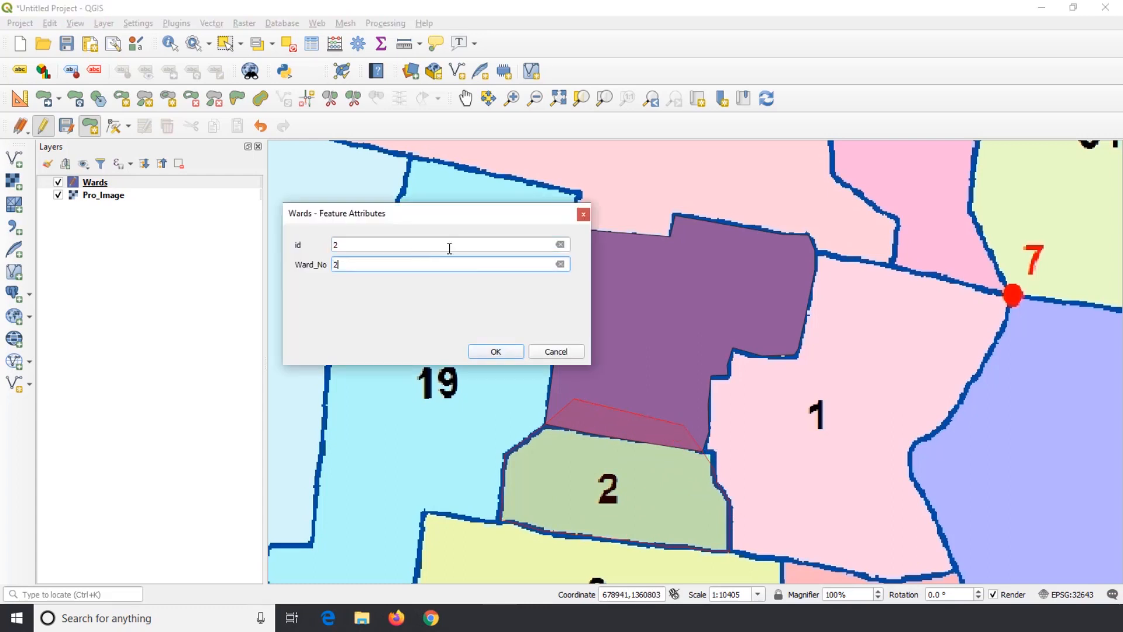
left_click(490, 349)
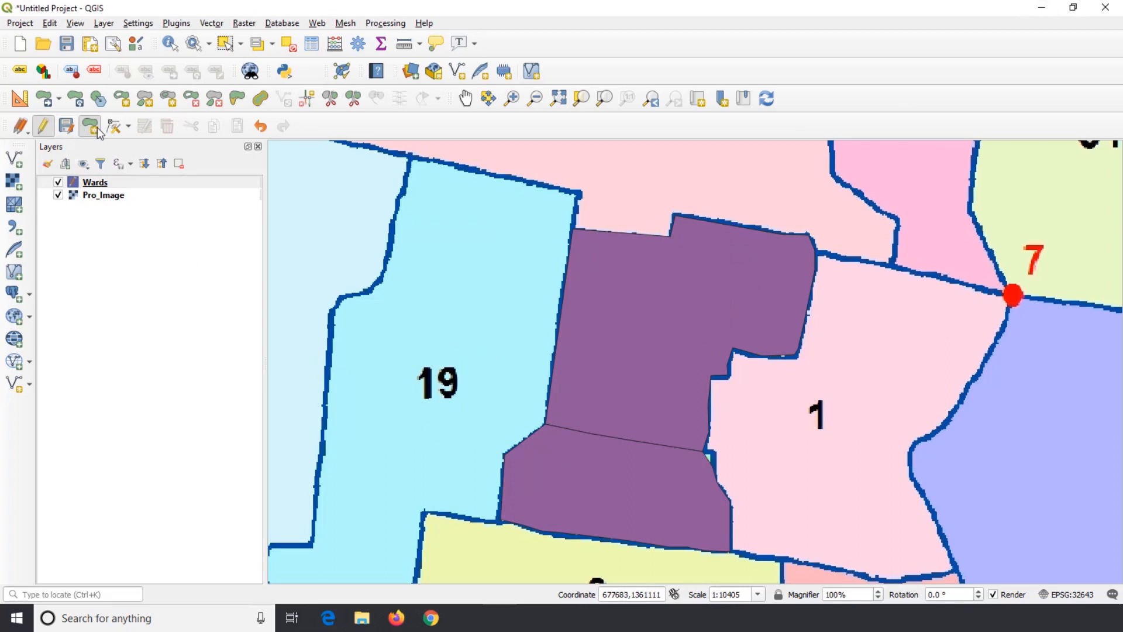
- Digitize ward 1 as a closed polygon, tracing its outer boundary and overlapping into wards 36 and 2 along the shared edges
left_click(731, 553)
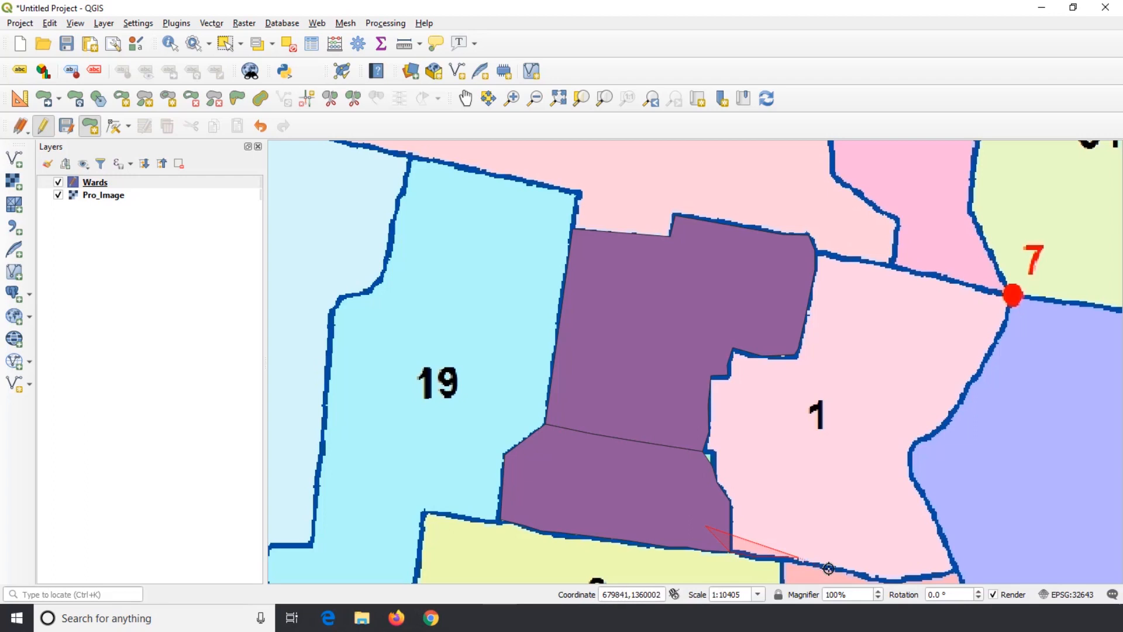
key("Down")
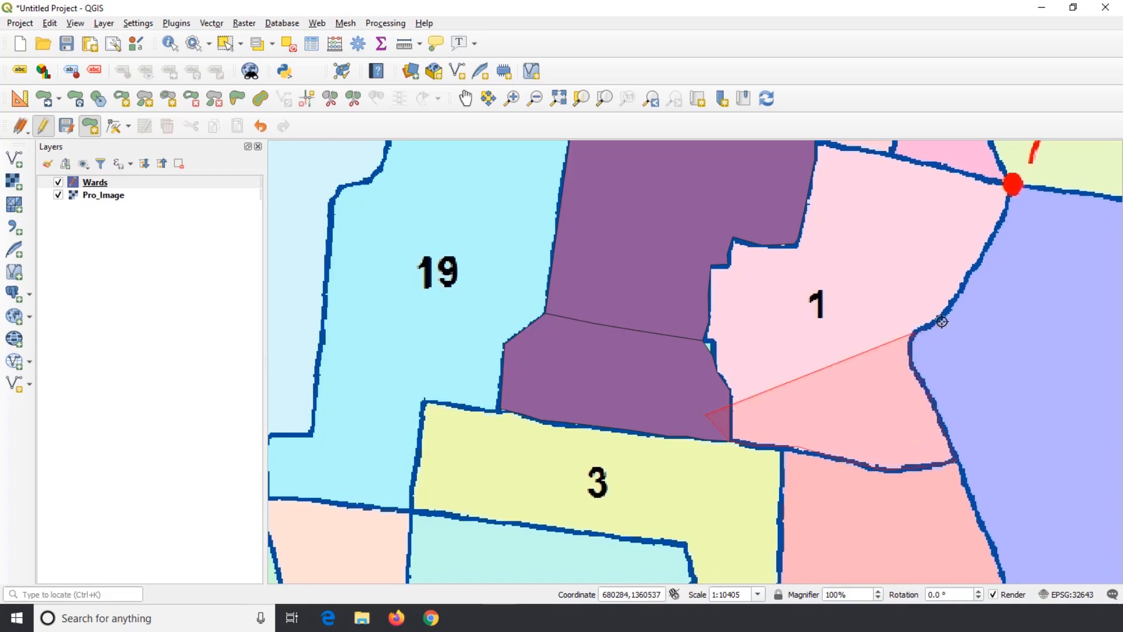
left_click(959, 290)
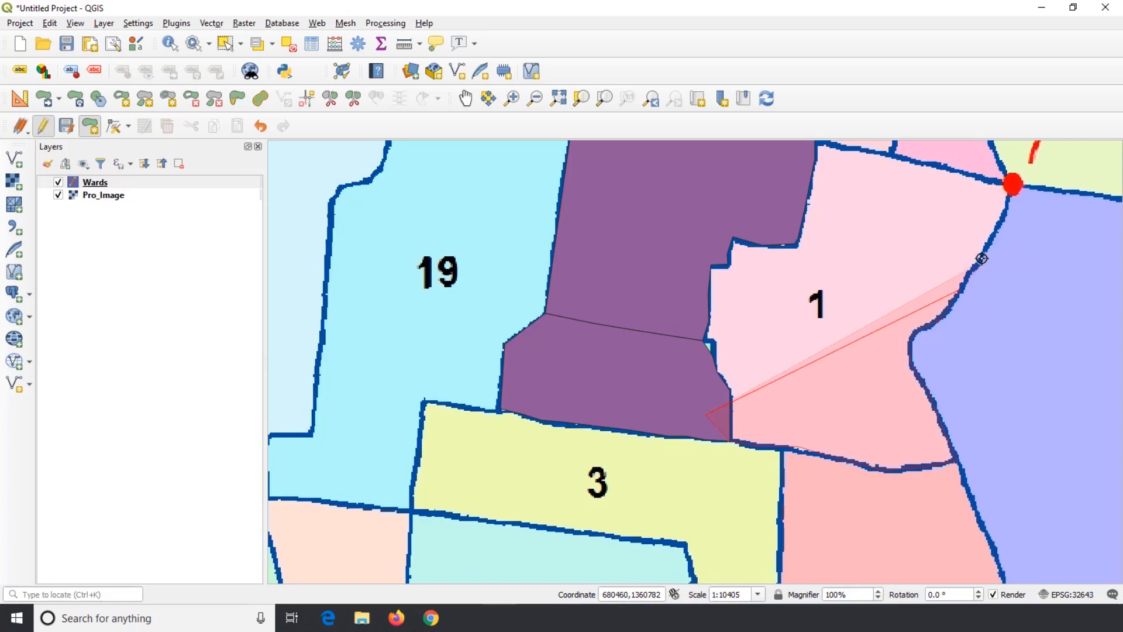
left_click(1007, 183)
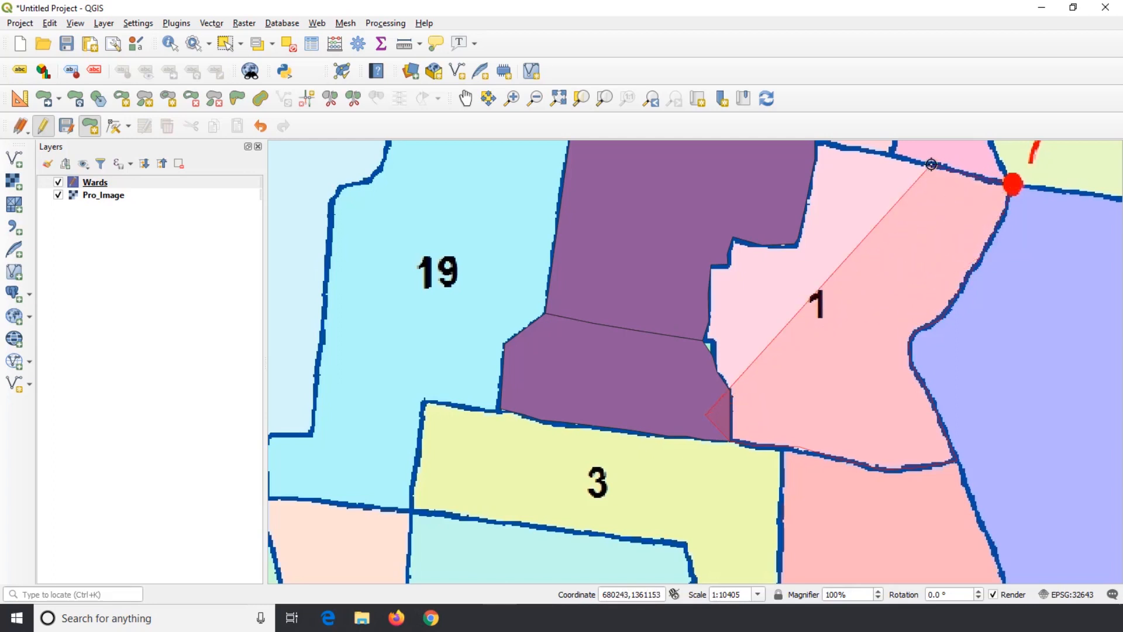
key("Up")
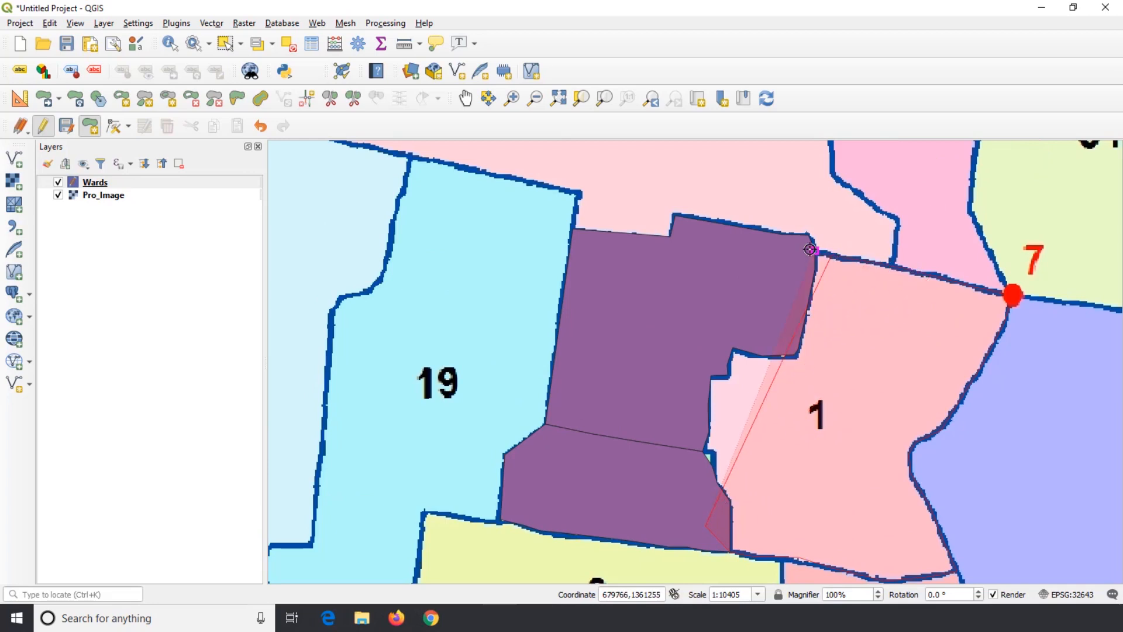
left_click(771, 249)
left_click(678, 270)
left_click(659, 351)
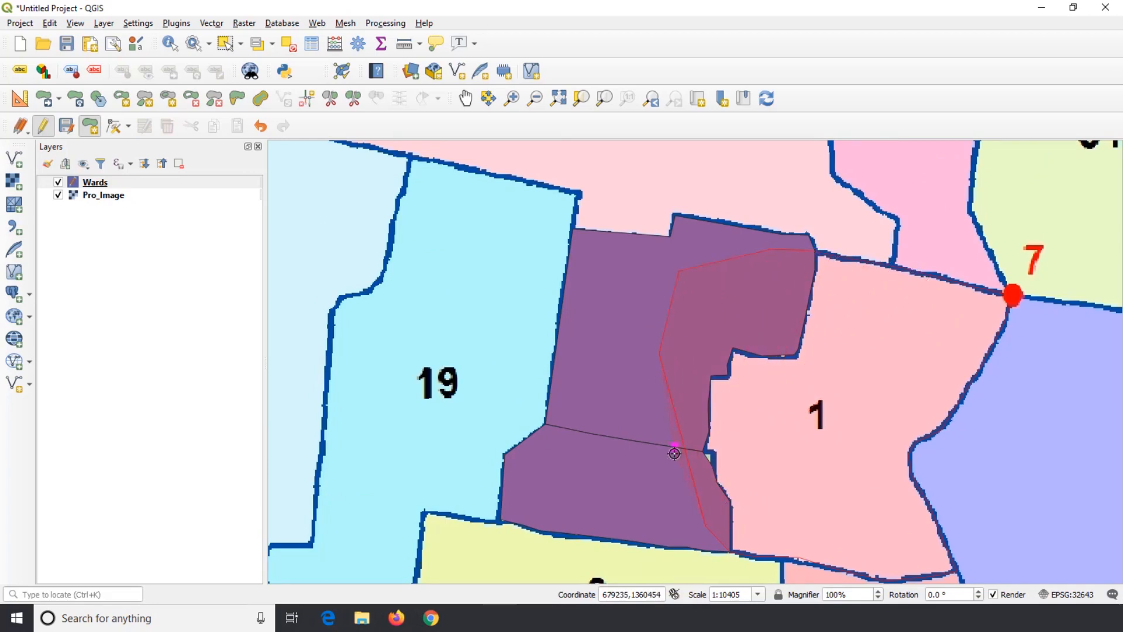
right_click(691, 512)
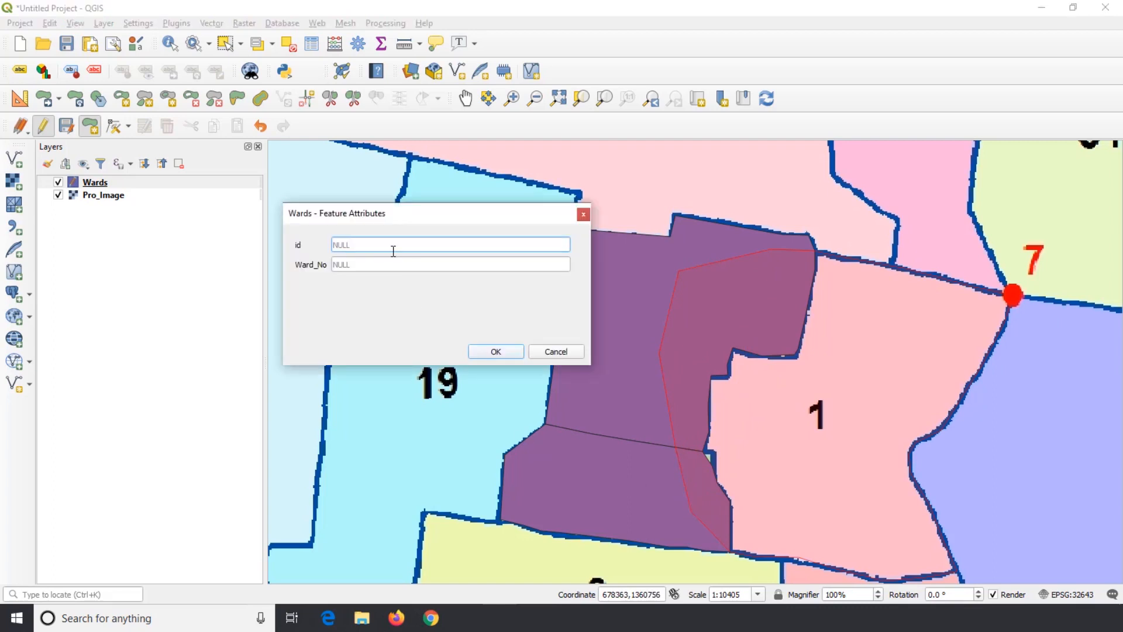
- Set the new polygon's id to 3 and Ward_No to 1, and save the feature attributes
type("3")
key("Tab")
type("1")
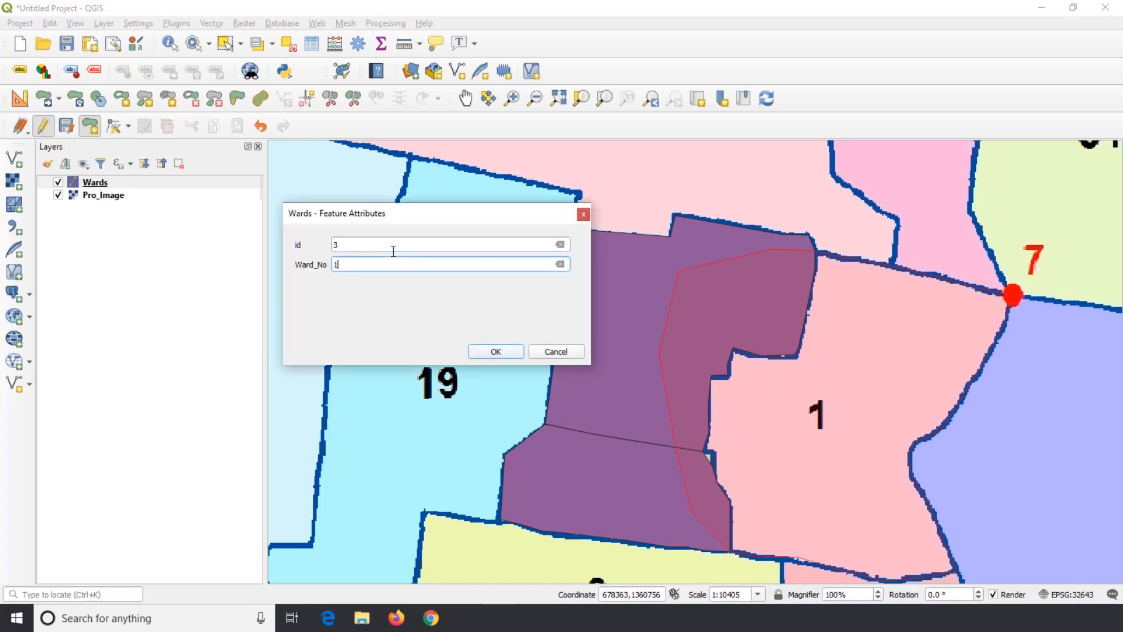
left_click(494, 352)
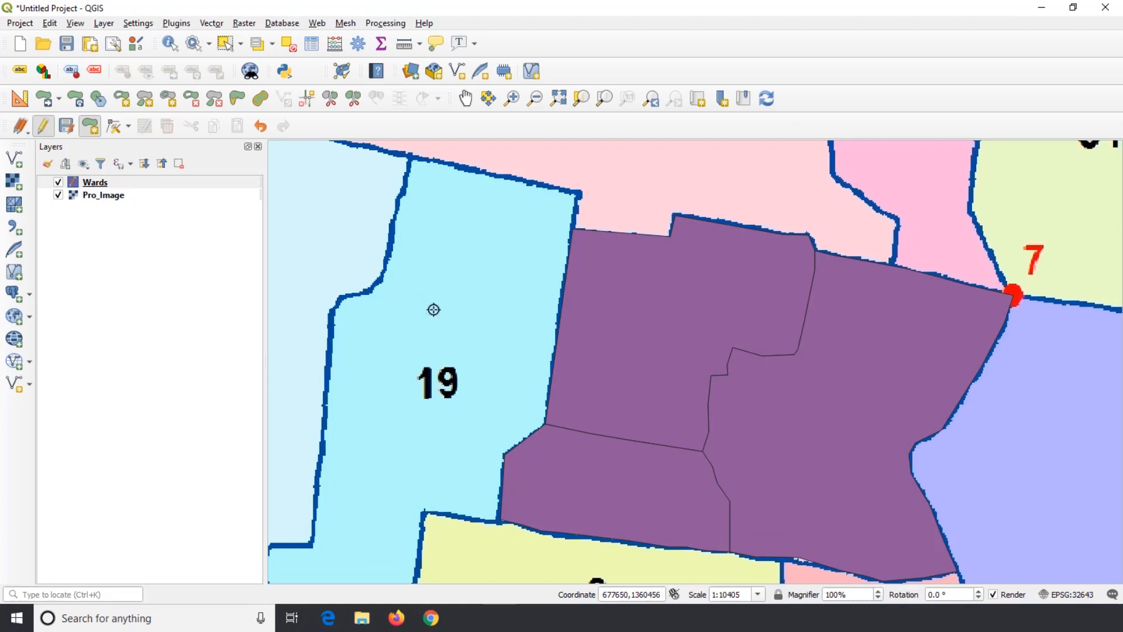
- Move the Wards layer below Pro_Image in the layer order, and restore it above the image
scroll(504, 282, "down", 3)
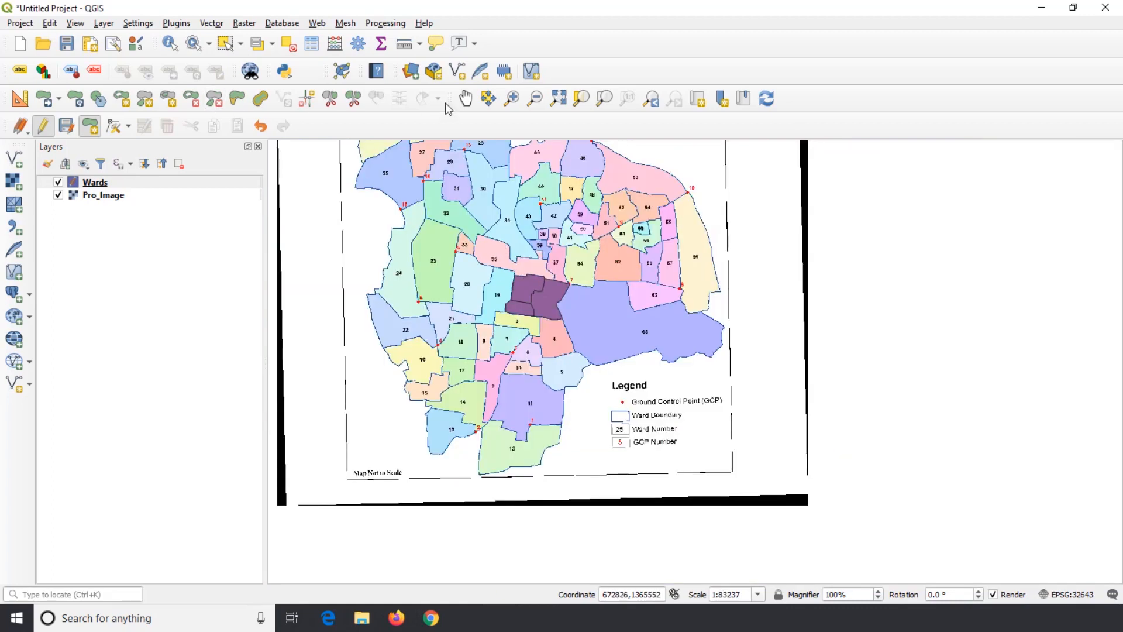
left_click(466, 98)
left_click_drag(480, 220, 495, 269)
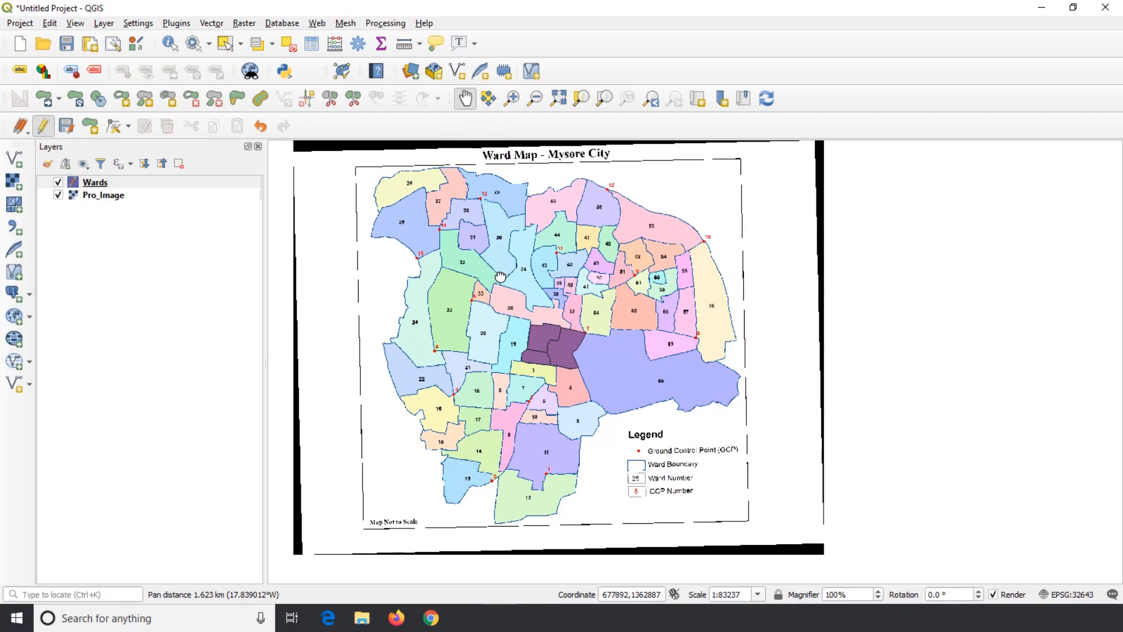
left_click_drag(101, 189, 101, 227)
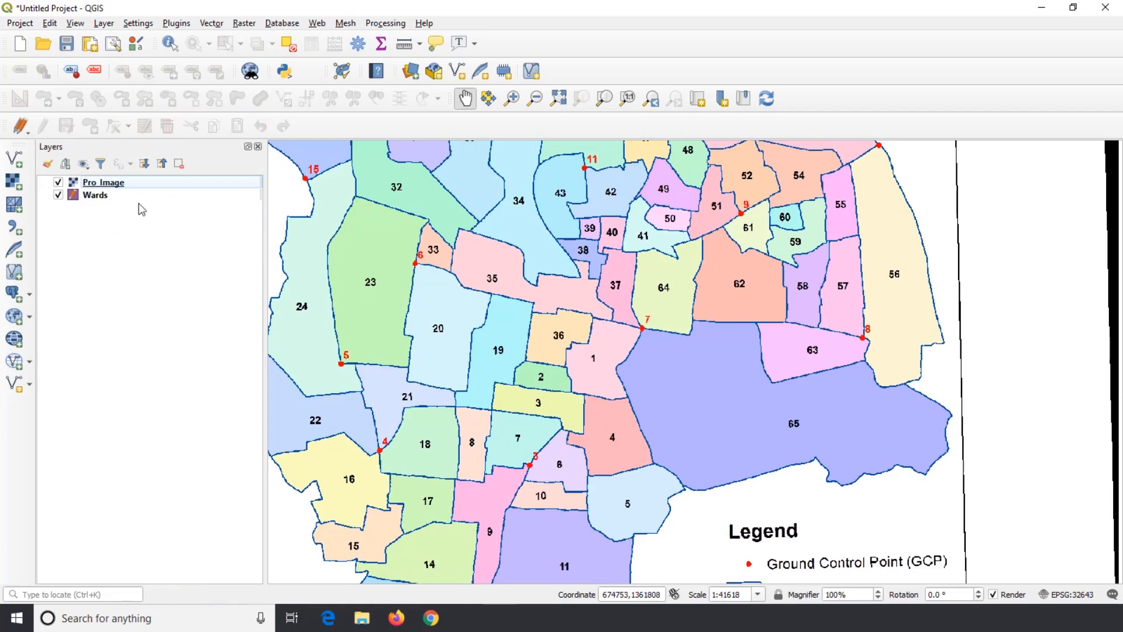
left_click(127, 195)
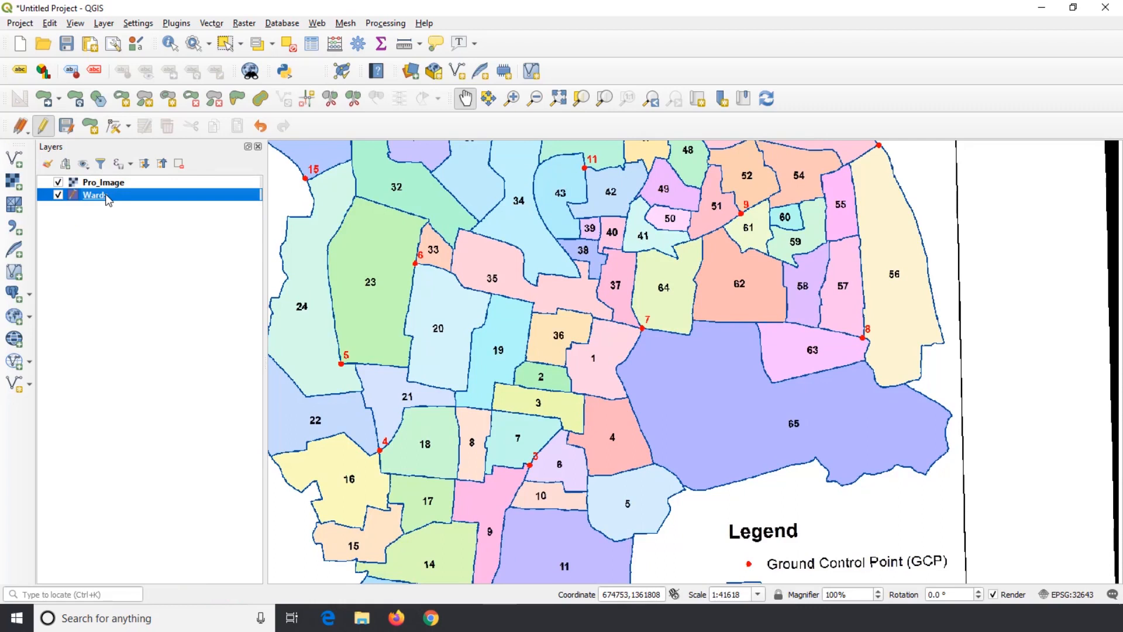
left_click_drag(105, 194, 110, 186)
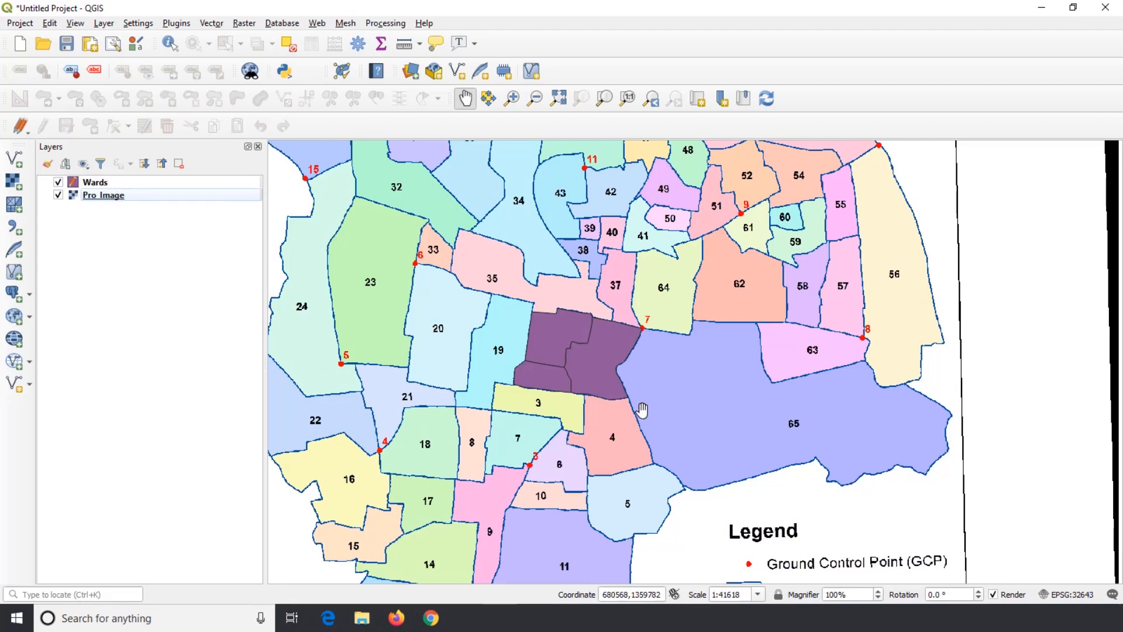
- Open the attribute table of the fully digitized Wards layer, review the OBJECTID and Ward_No values, and close the table
scroll(642, 410, "down", 1)
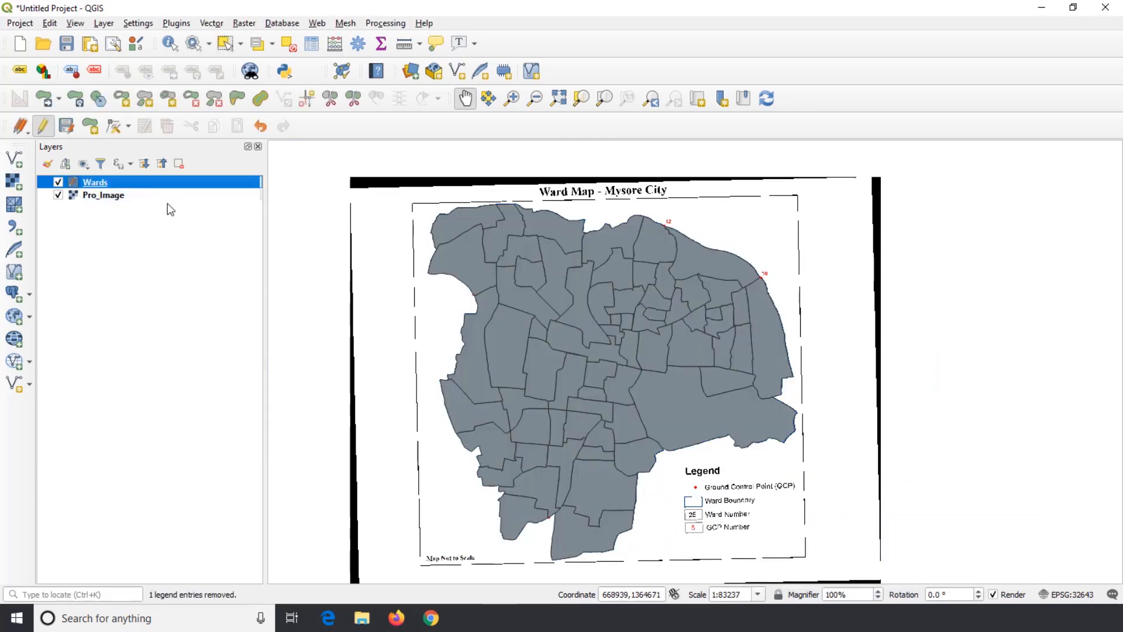
right_click(150, 191)
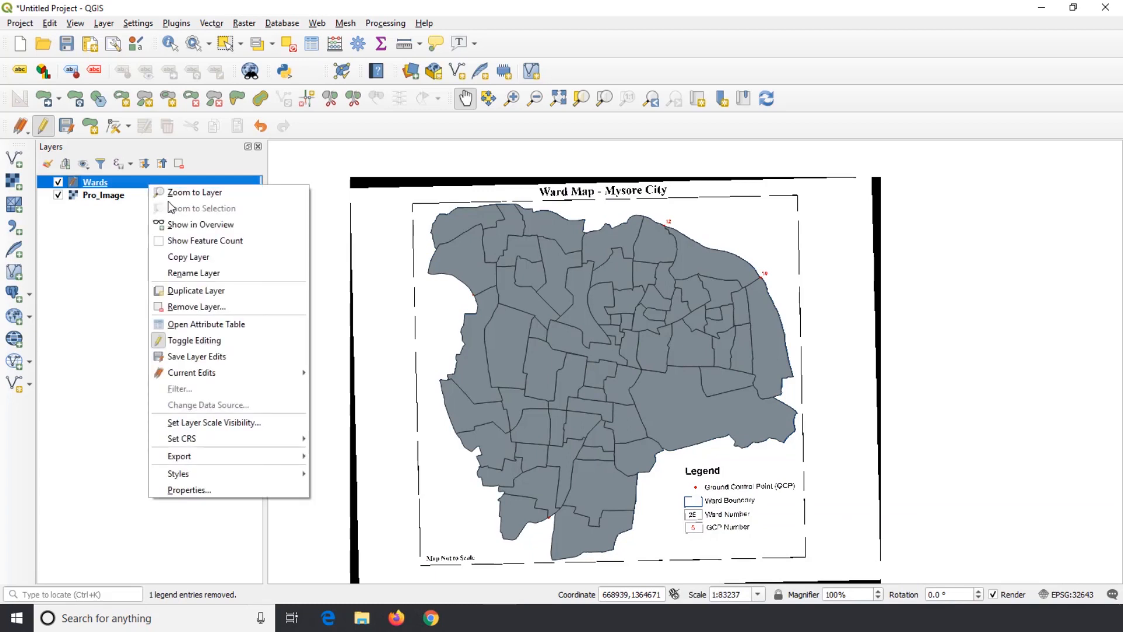
left_click(229, 326)
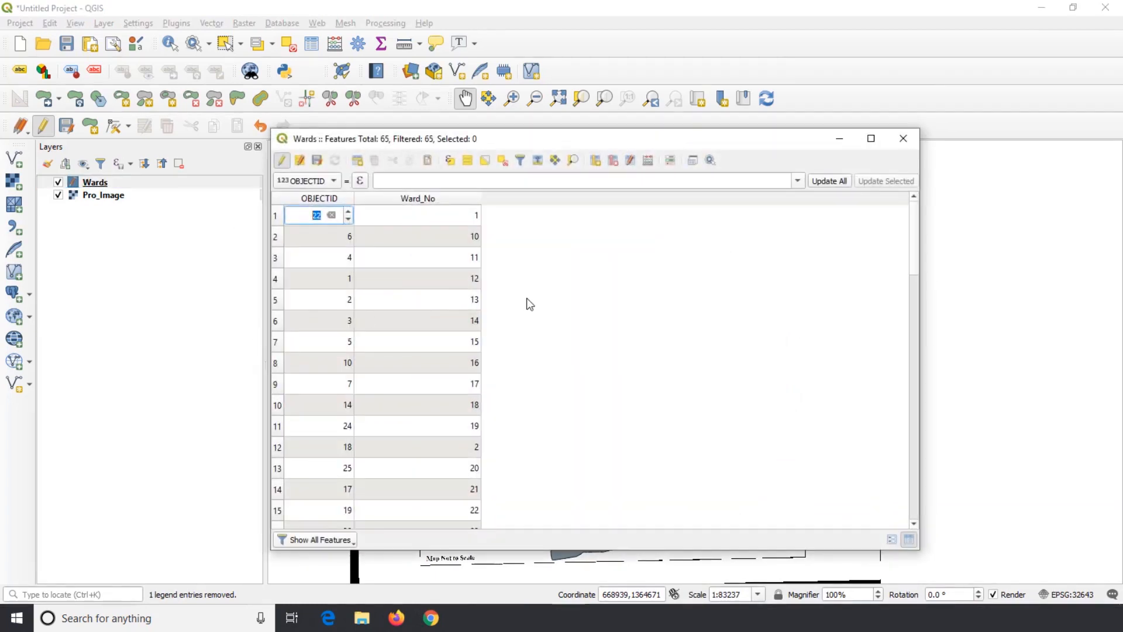
left_click(515, 234)
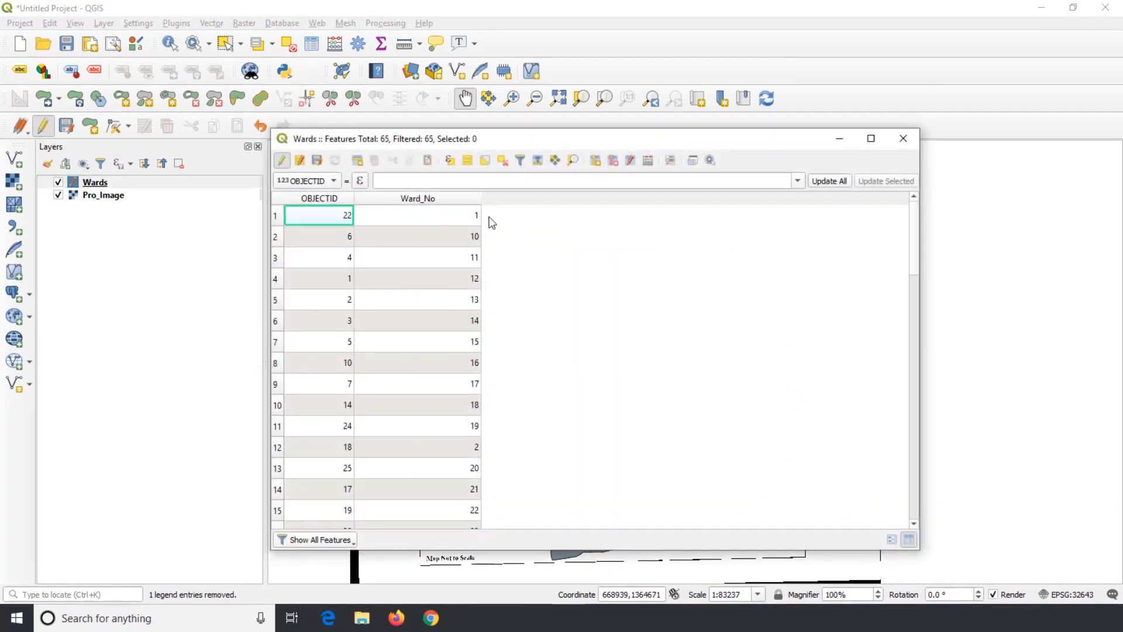
scroll(468, 225, "down", 7)
scroll(469, 225, "down", 6)
scroll(469, 222, "up", 11)
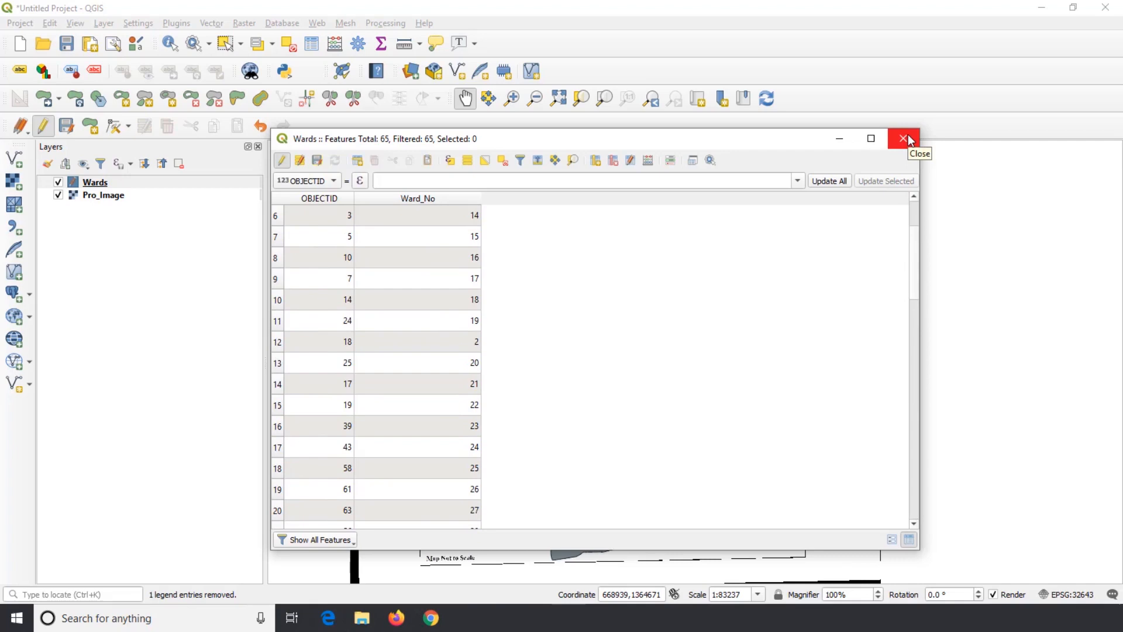
left_click(904, 139)
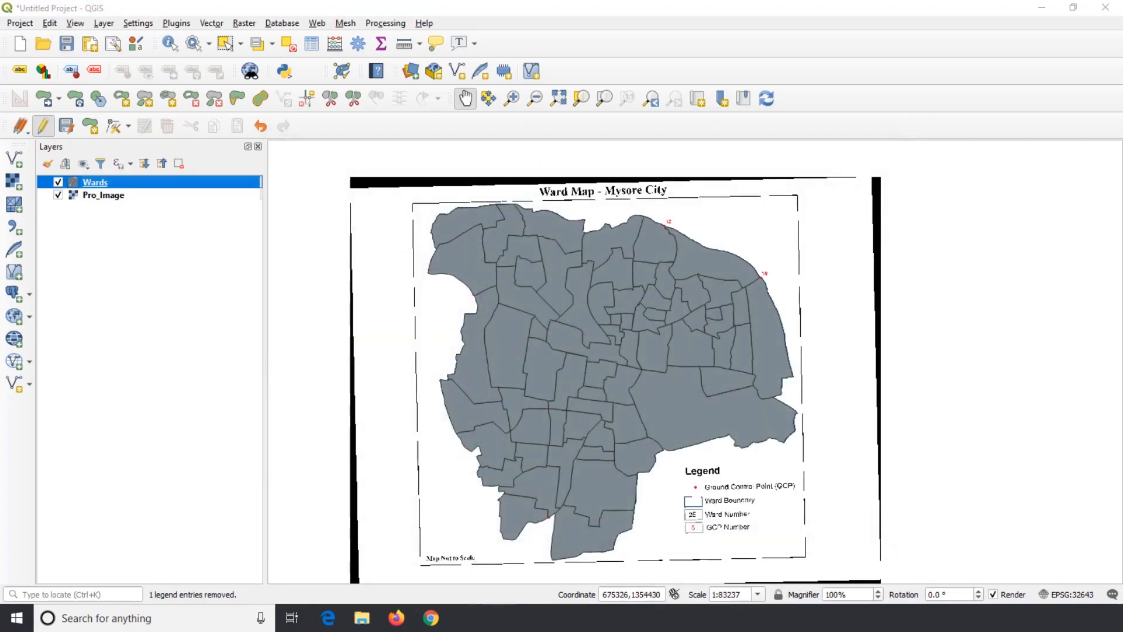
left_click_drag(588, 334, 584, 285)
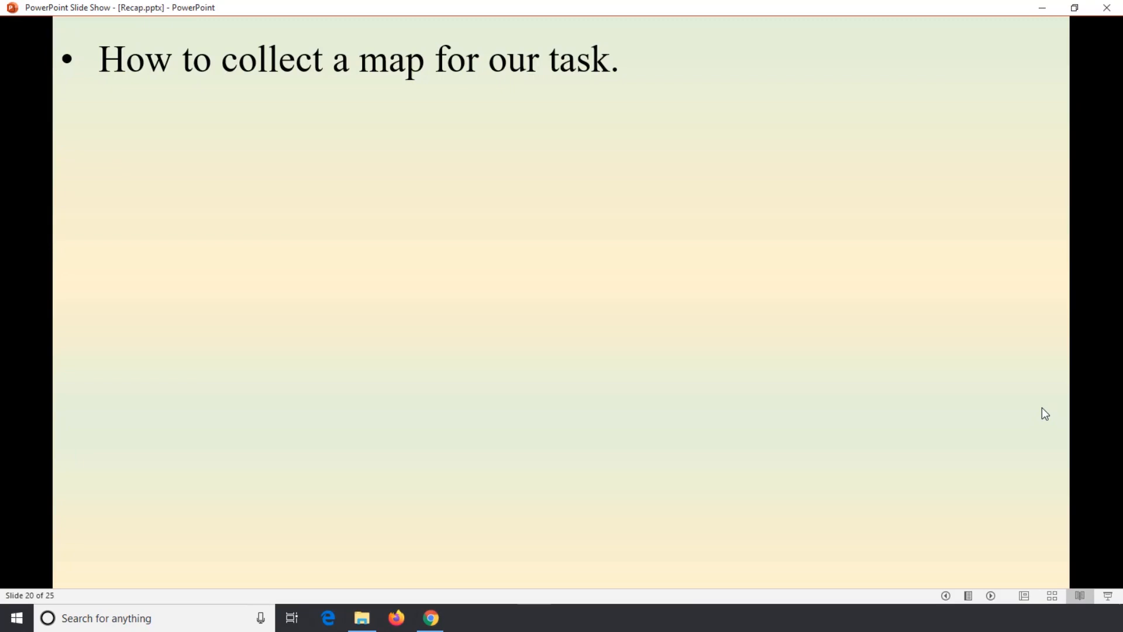
left_click(1041, 407)
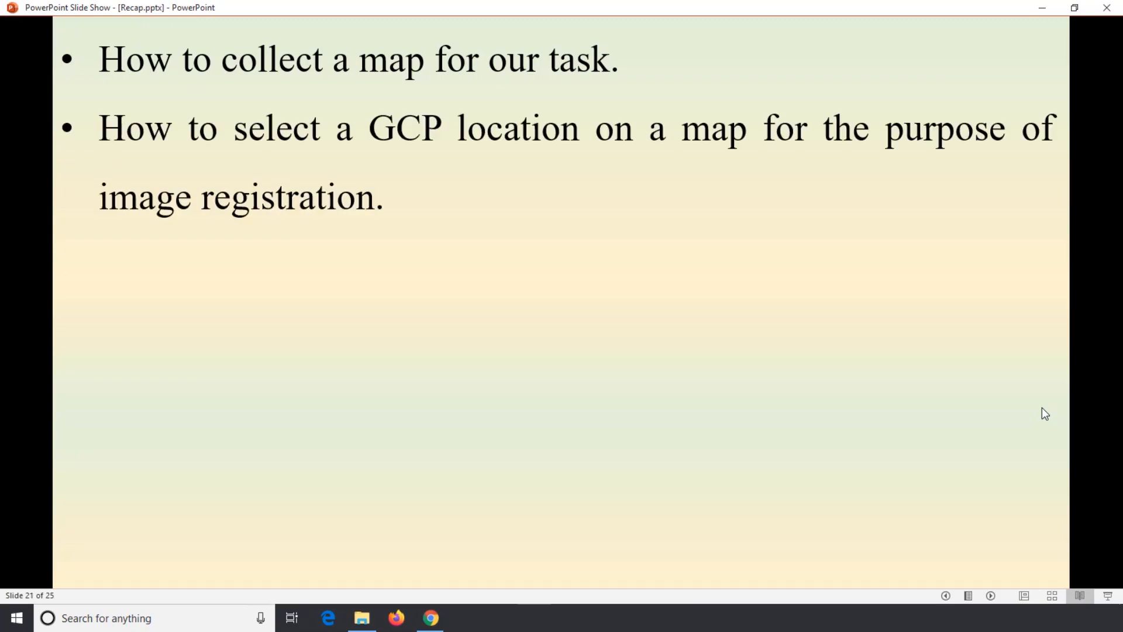
left_click(1042, 407)
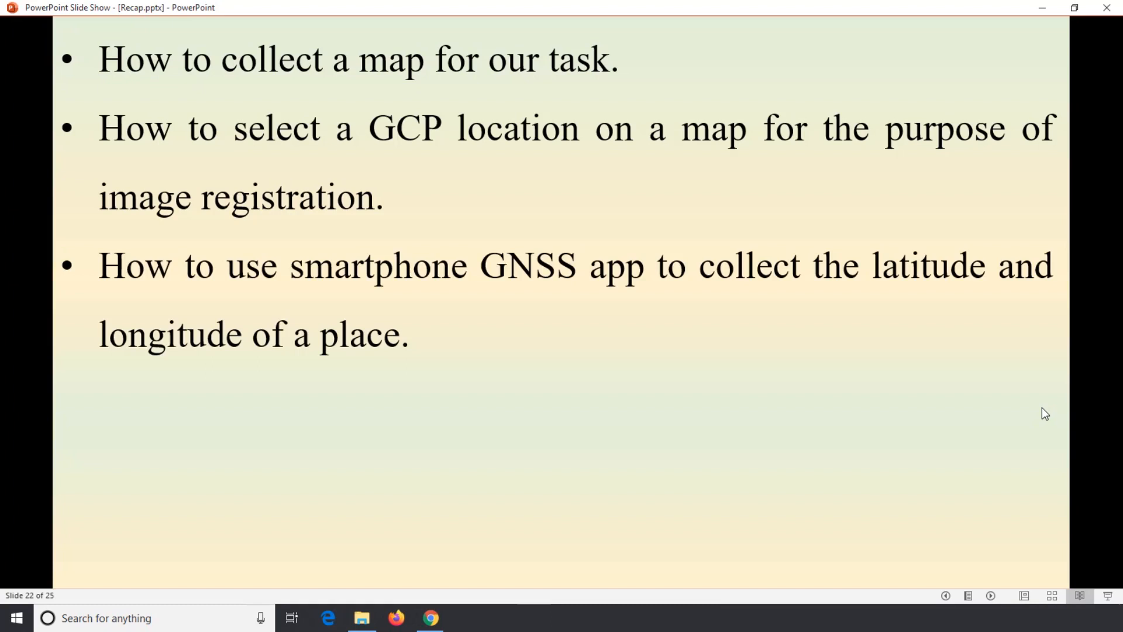